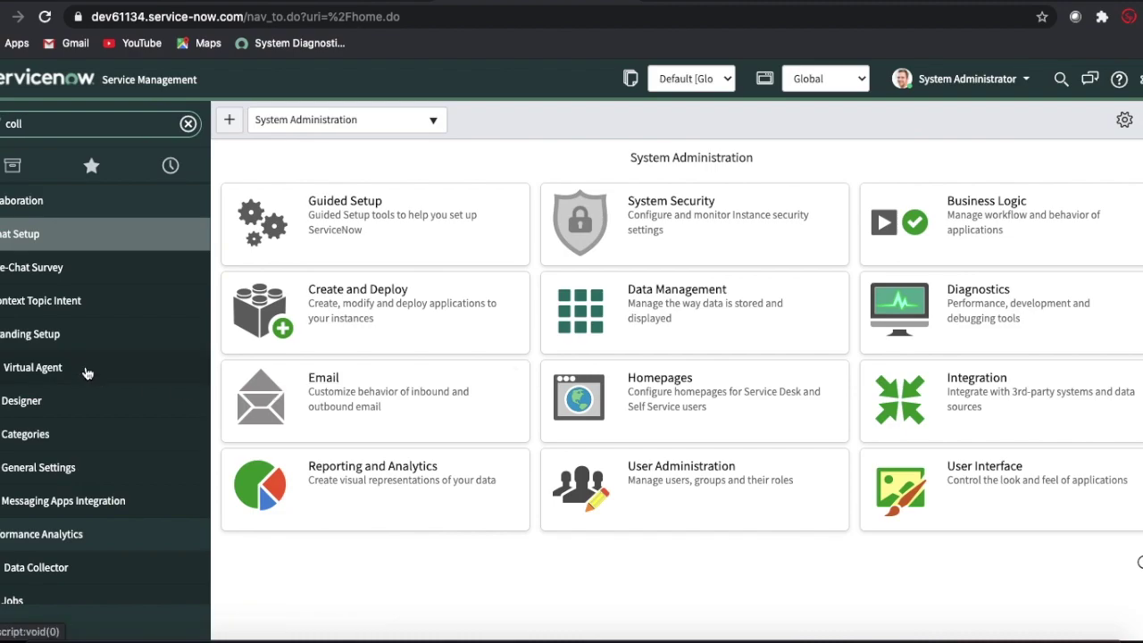
Step: View the contact support options offered by the Now Support chat in the service portal
click(720, 3)
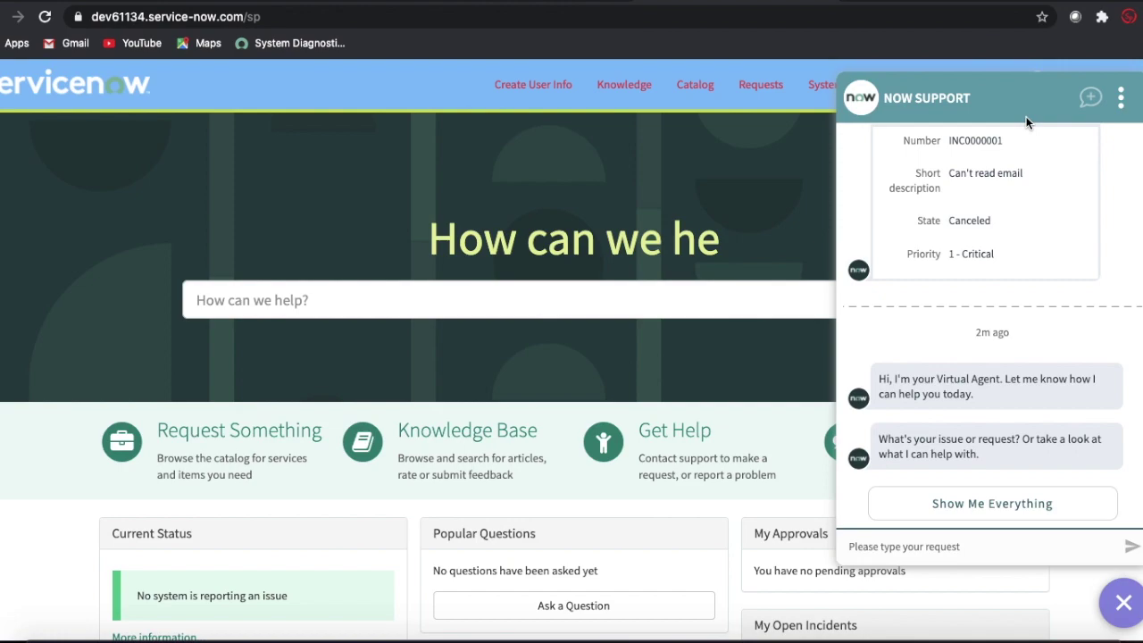
click(1121, 97)
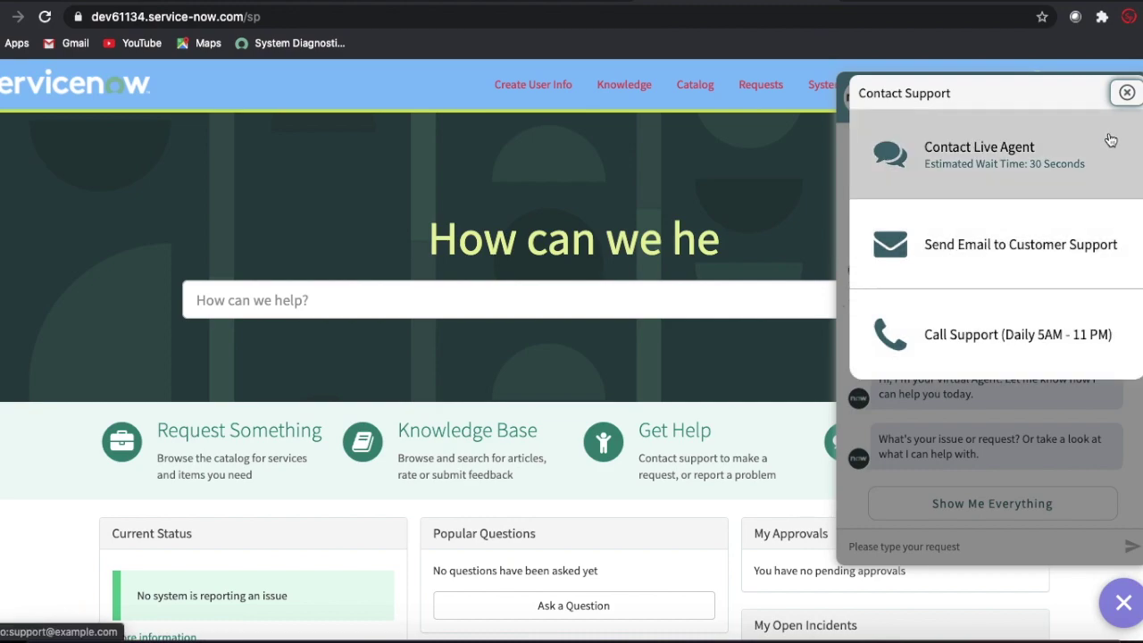
click(1126, 93)
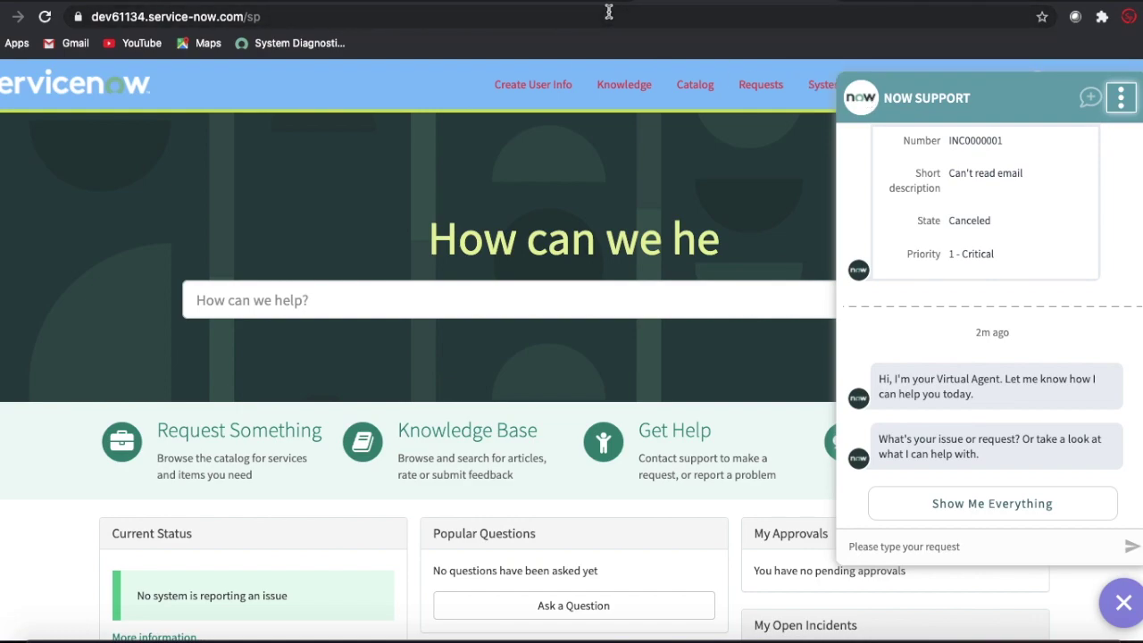
Step: Return to the admin instance, open the Default Branding record from Branding Setup and review its chat window and message settings
click(538, 4)
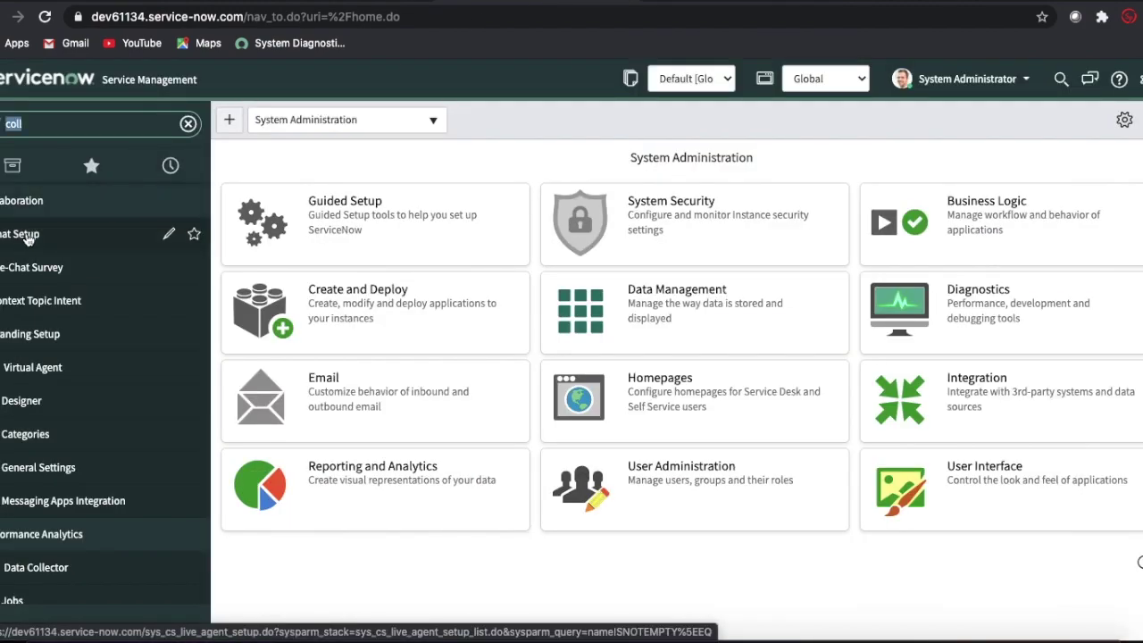
click(29, 343)
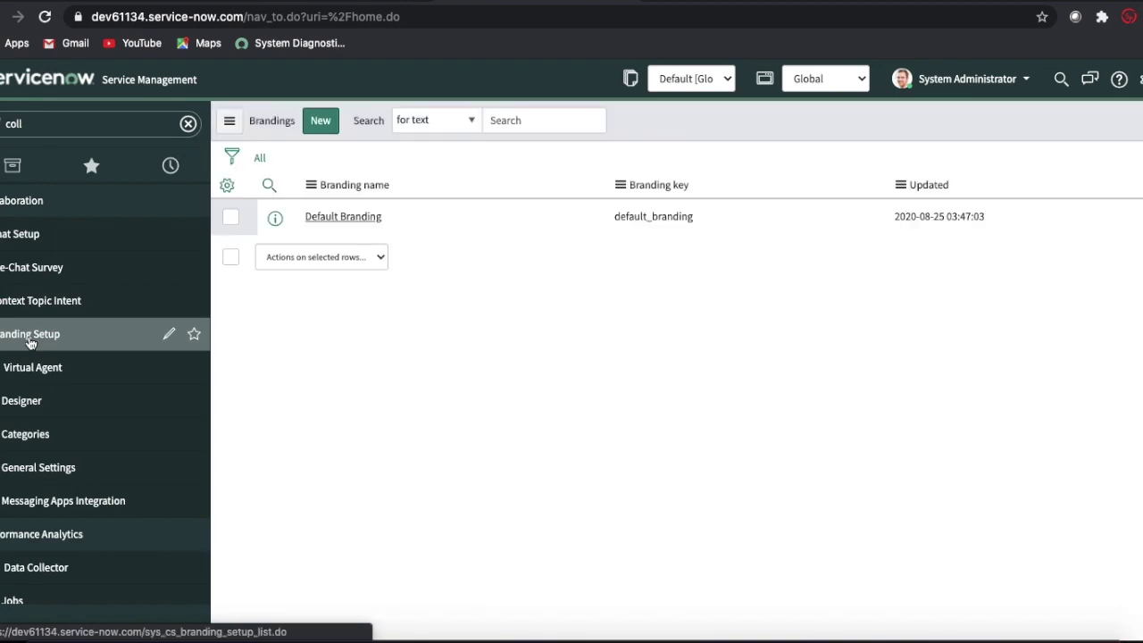
click(315, 219)
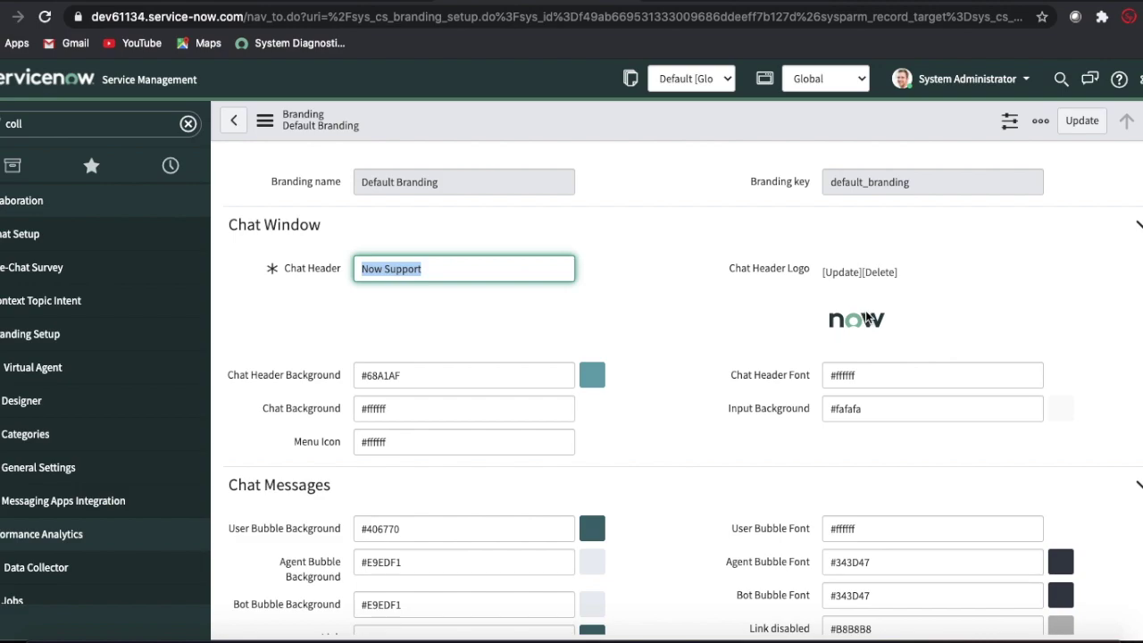
scroll(701, 387, down, 2)
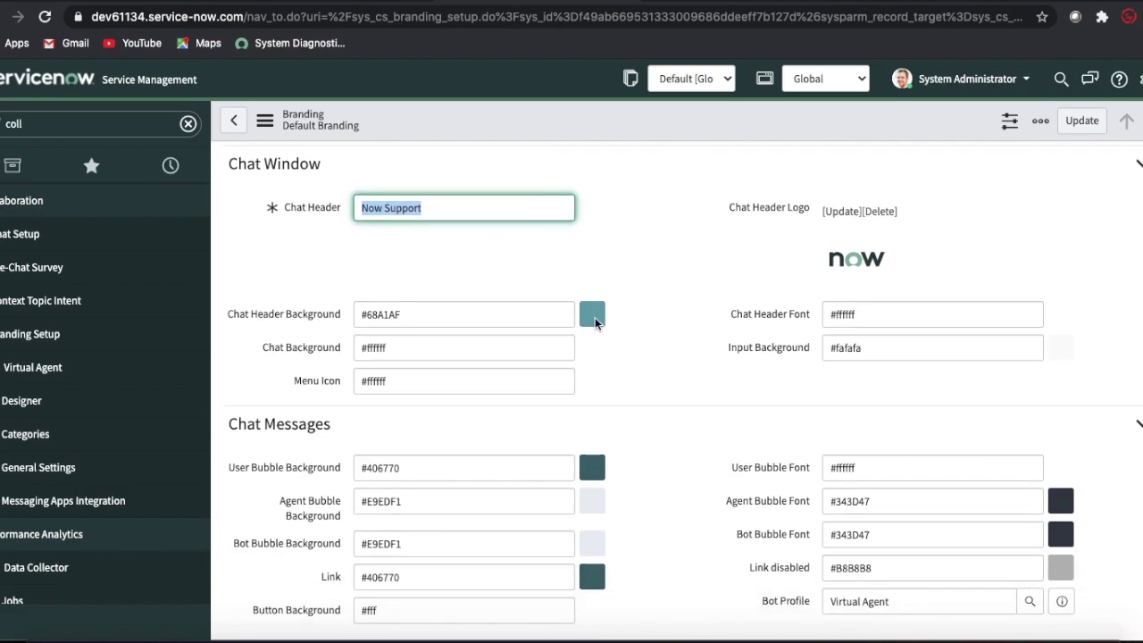
scroll(596, 323, down, 5)
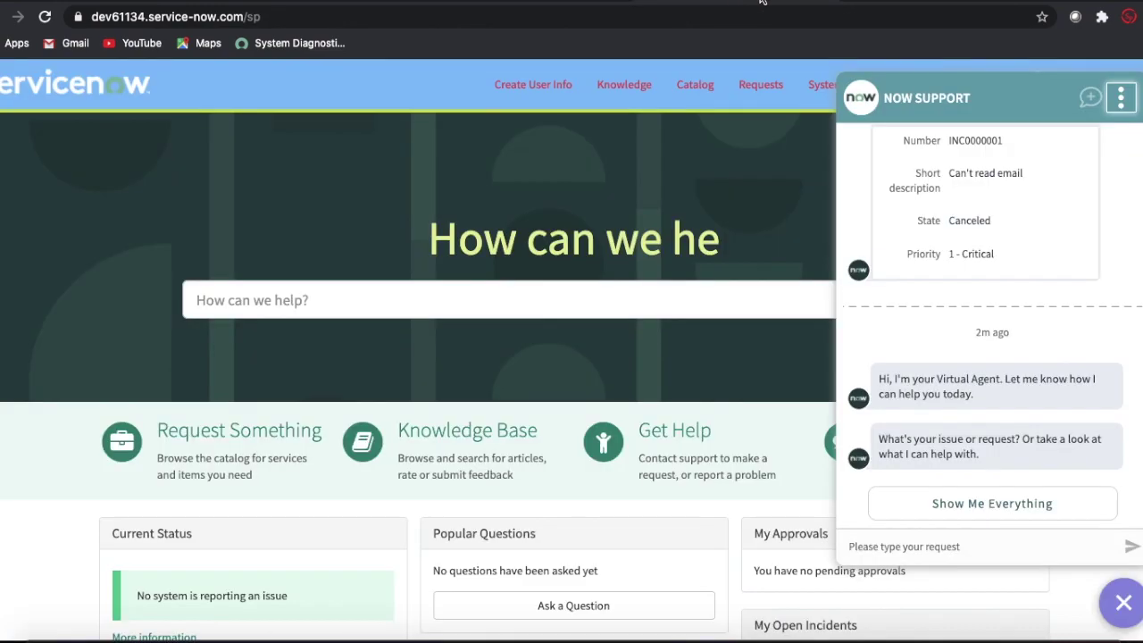
Step: Compare the portal chat's contact support options with the Contact Support Menu settings in the Default Branding record
click(1121, 99)
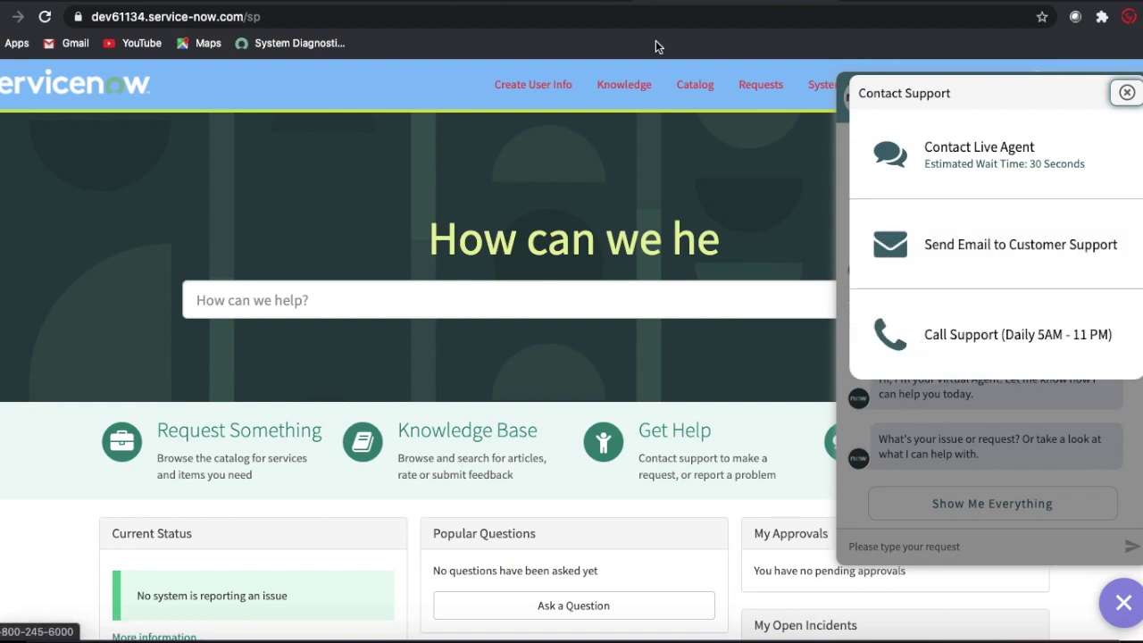
click(534, 2)
scroll(625, 392, down, 5)
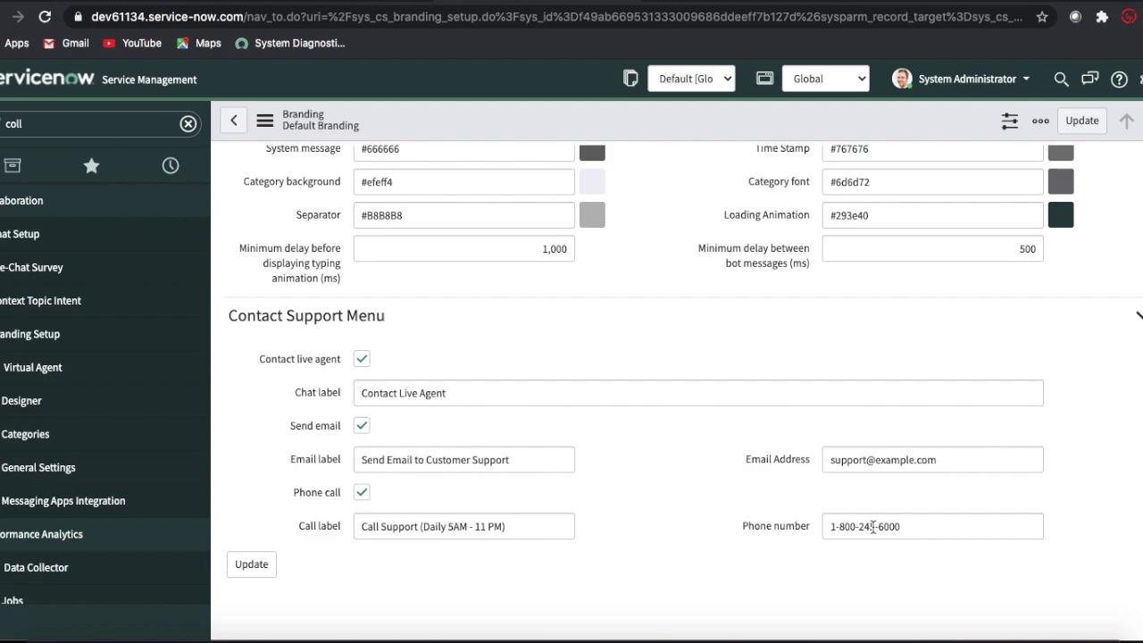
Step: Add a new topic named Incident in Virtual Agent Designer
click(54, 411)
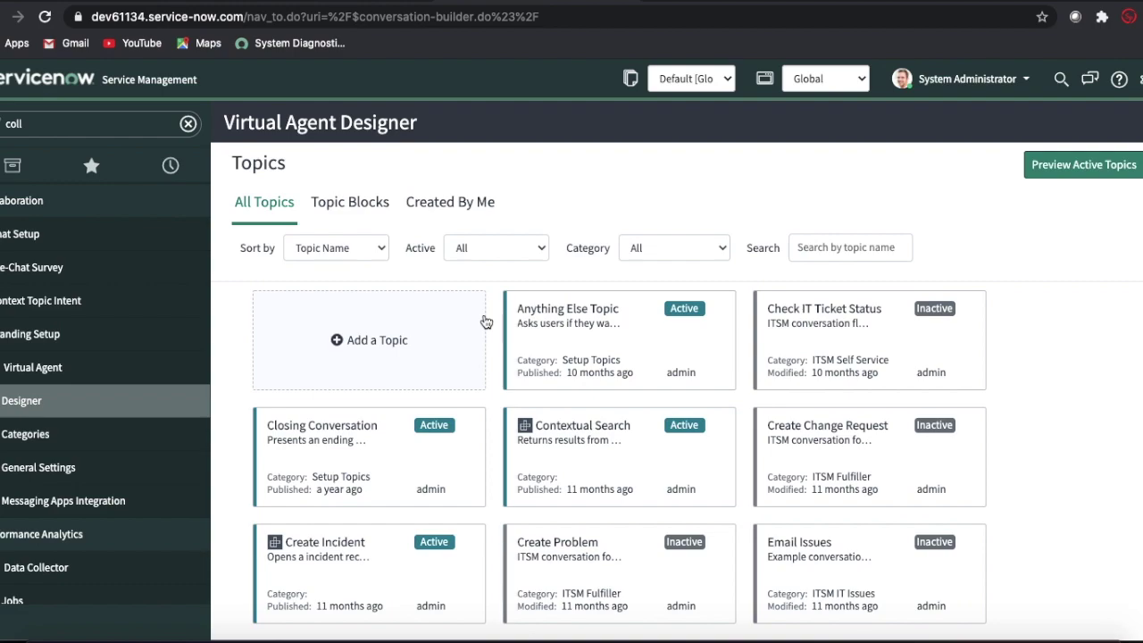
click(383, 340)
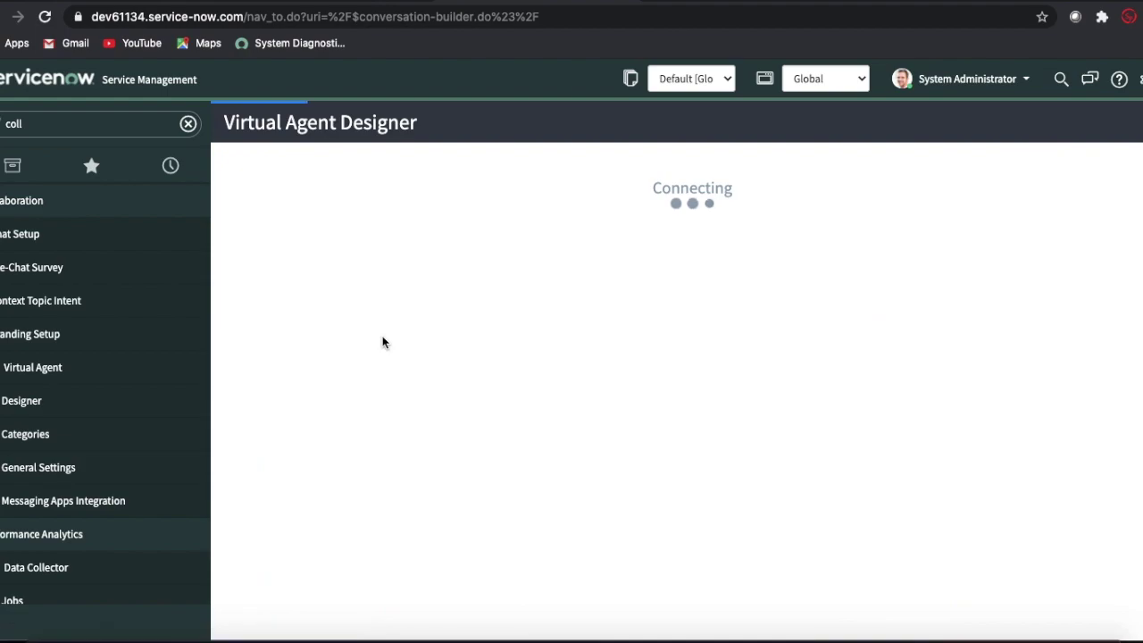
click(464, 279)
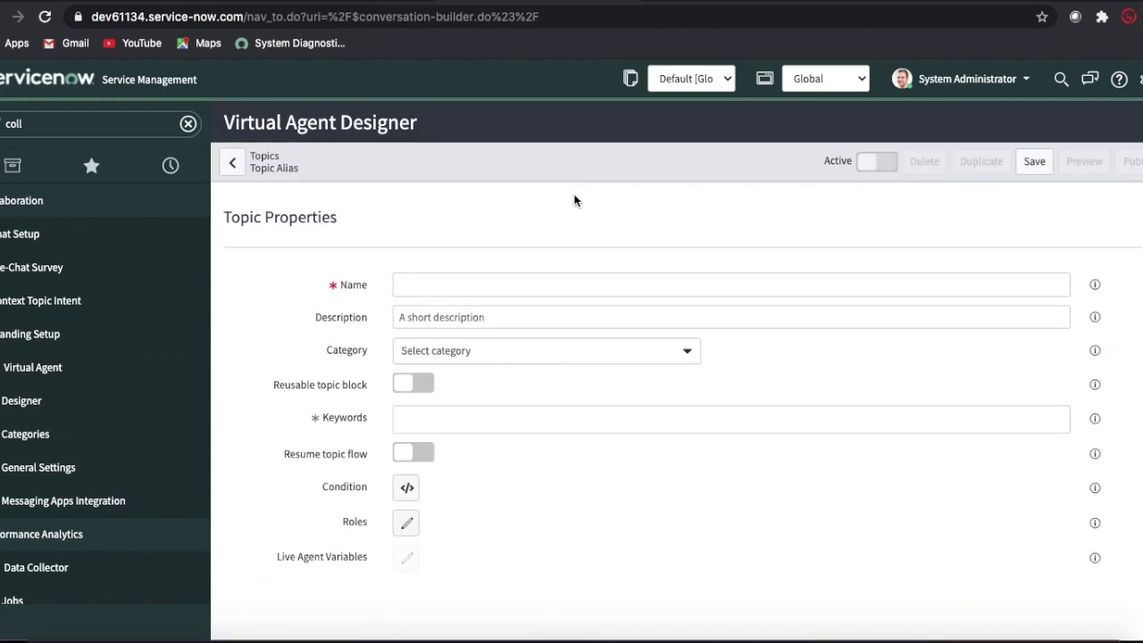
click(477, 280)
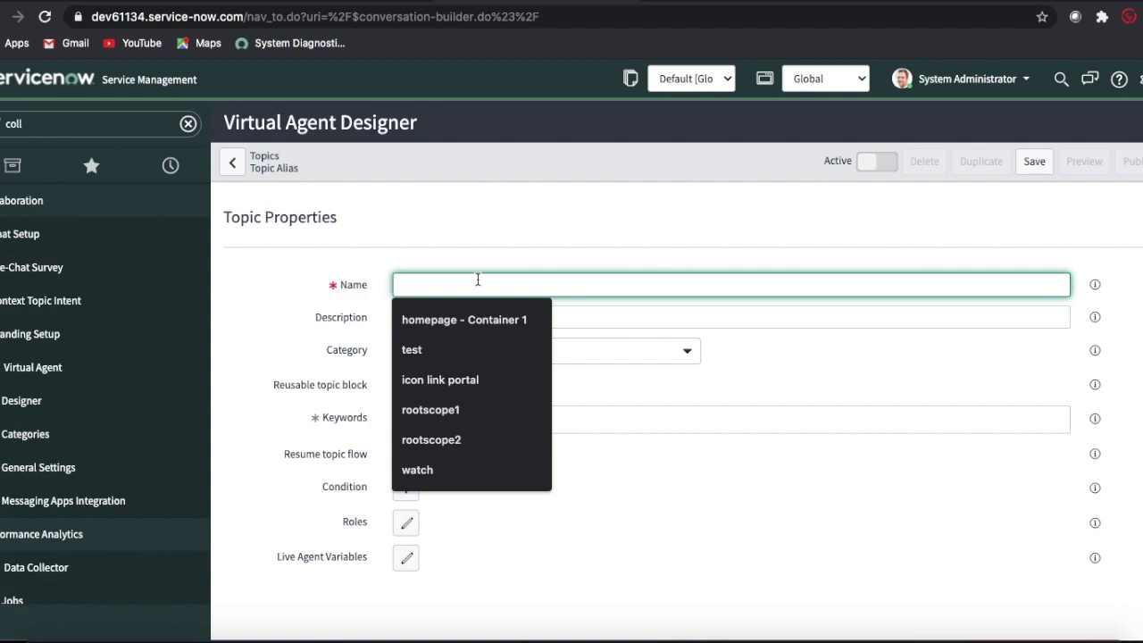
text(Incident)
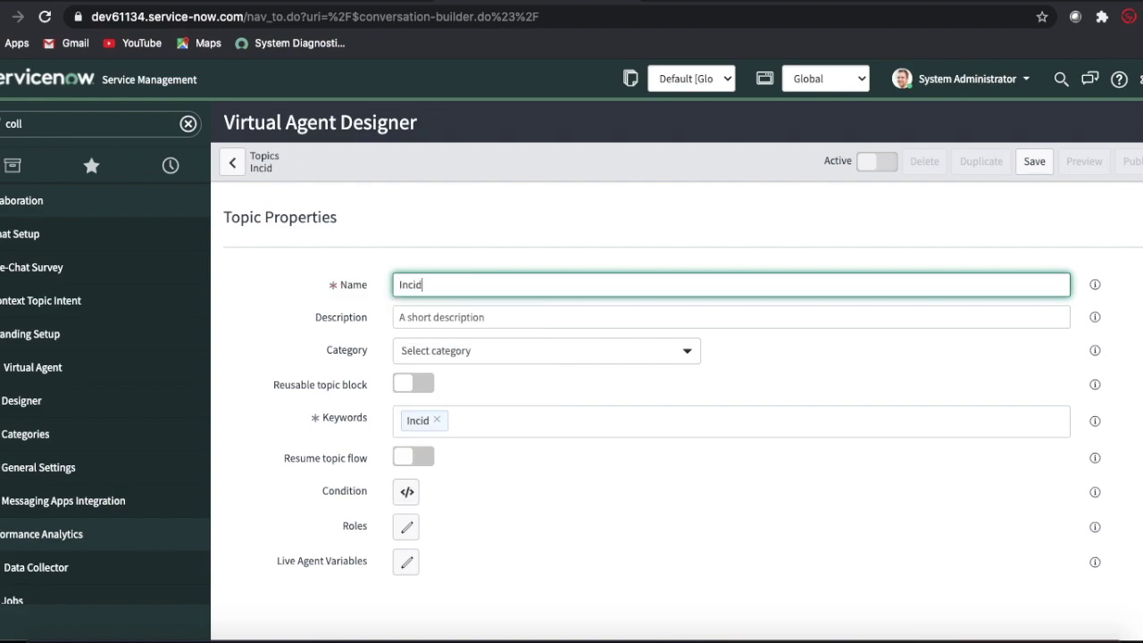
Step: Set the topic's category to Incident and view its condition script without editing it
click(475, 319)
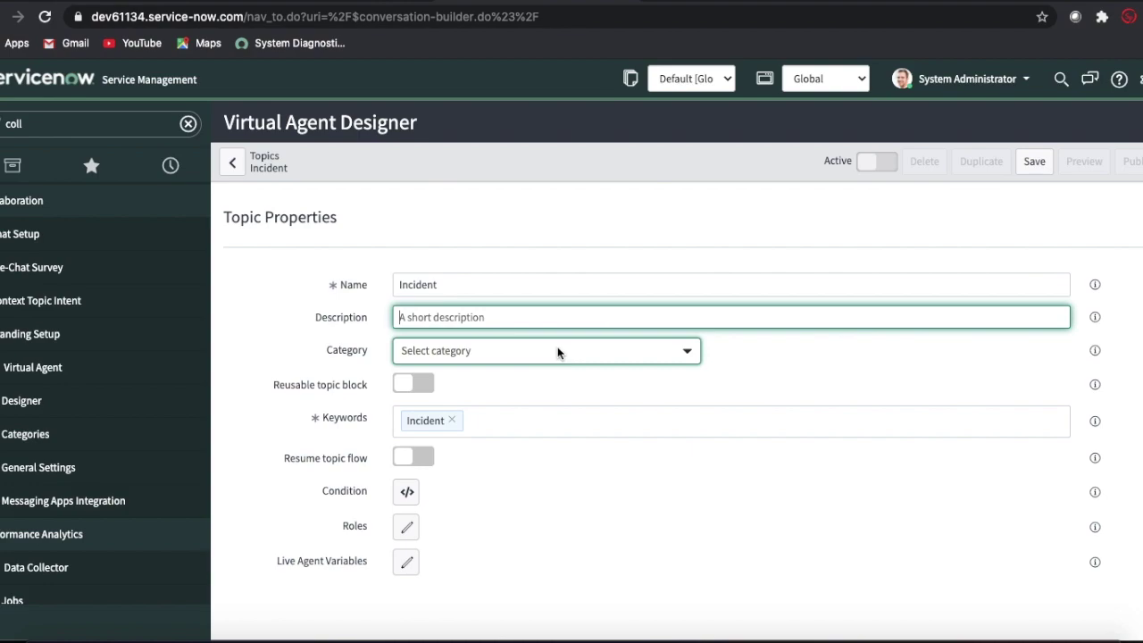
mouse_move(479, 284)
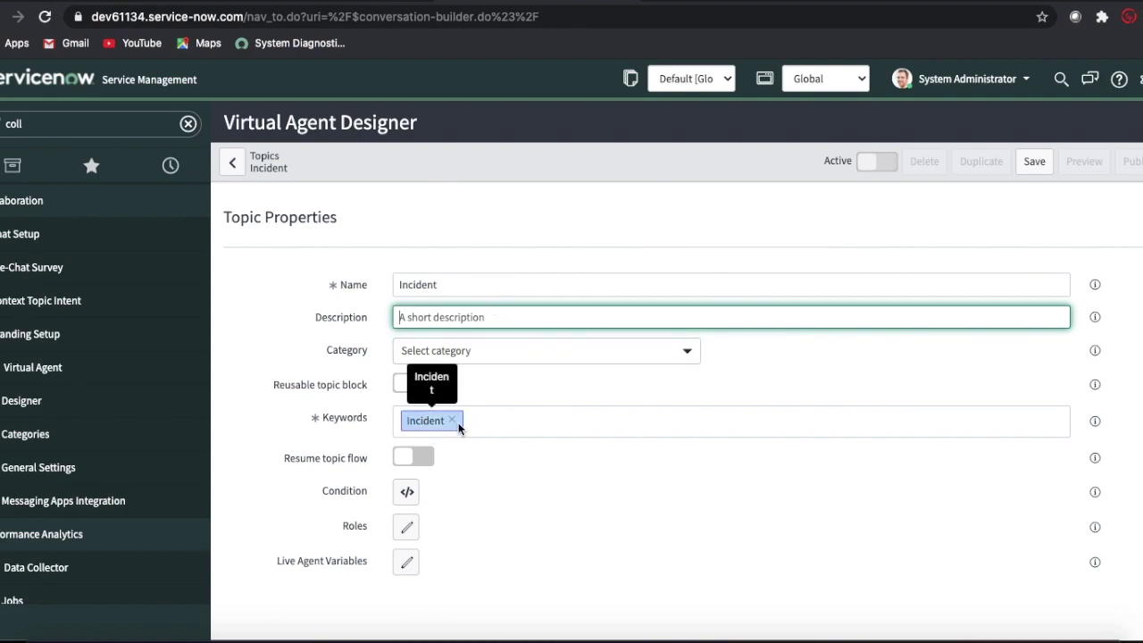
mouse_move(485, 420)
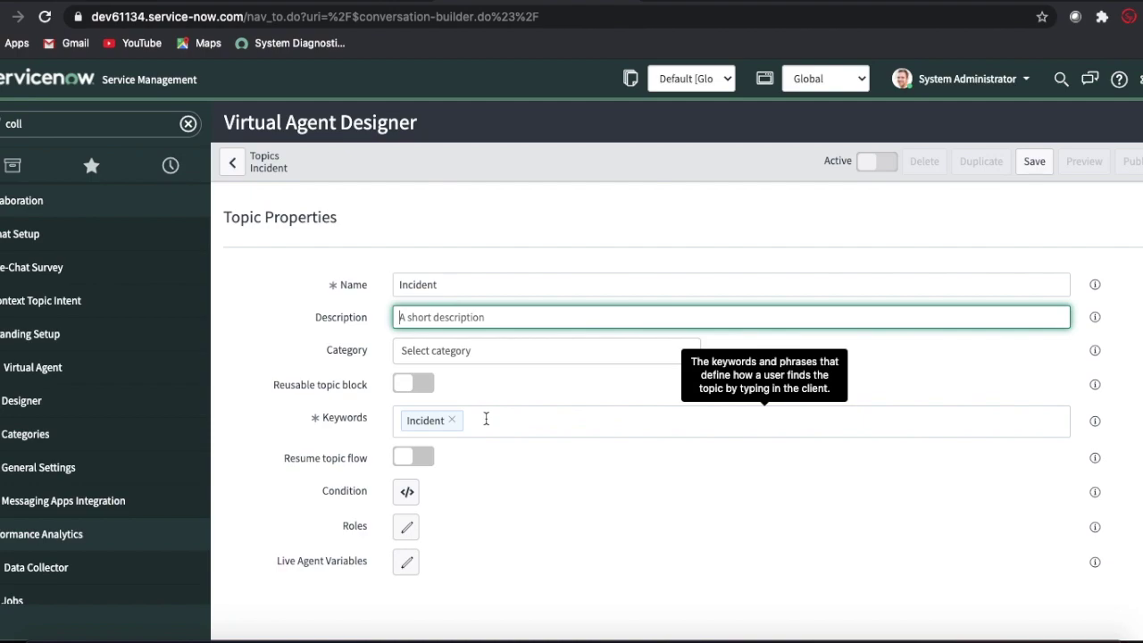
click(496, 361)
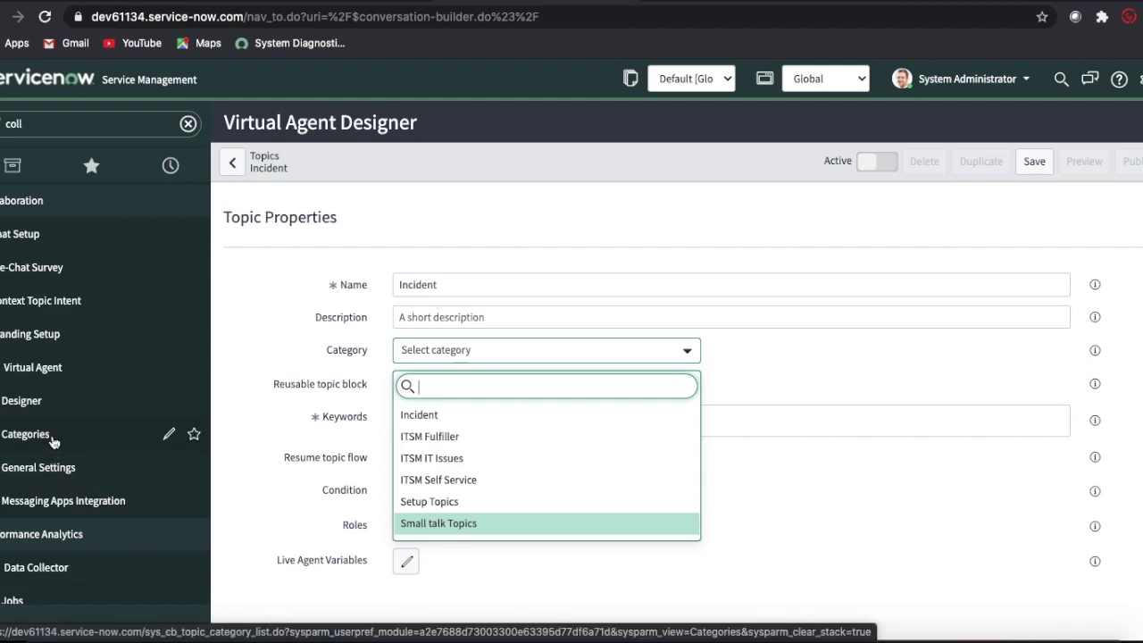
click(413, 415)
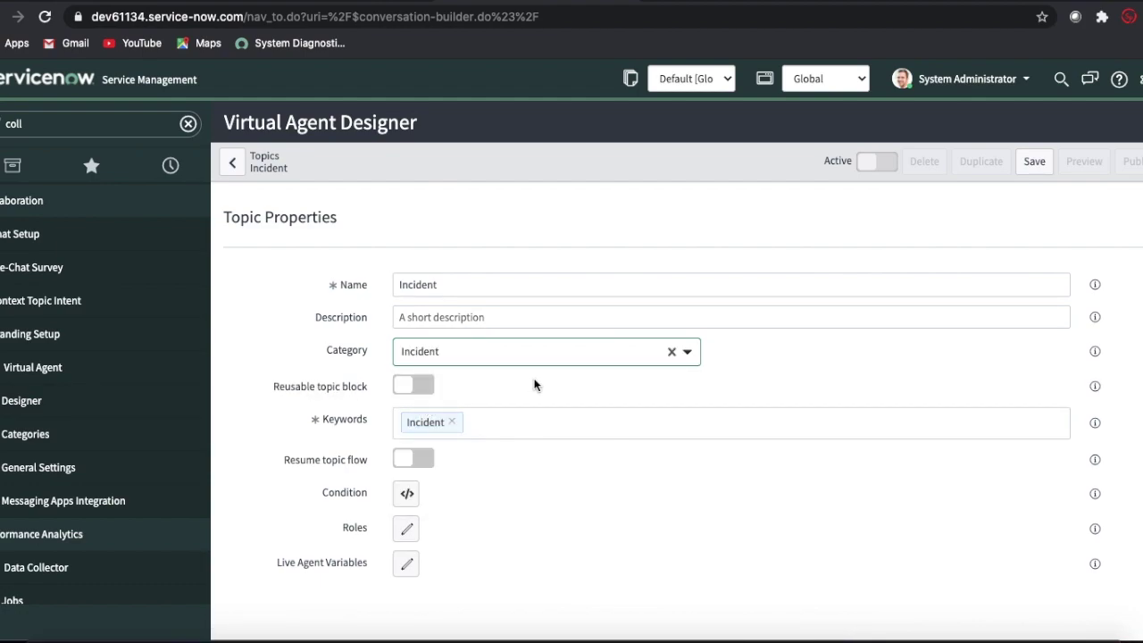
click(406, 496)
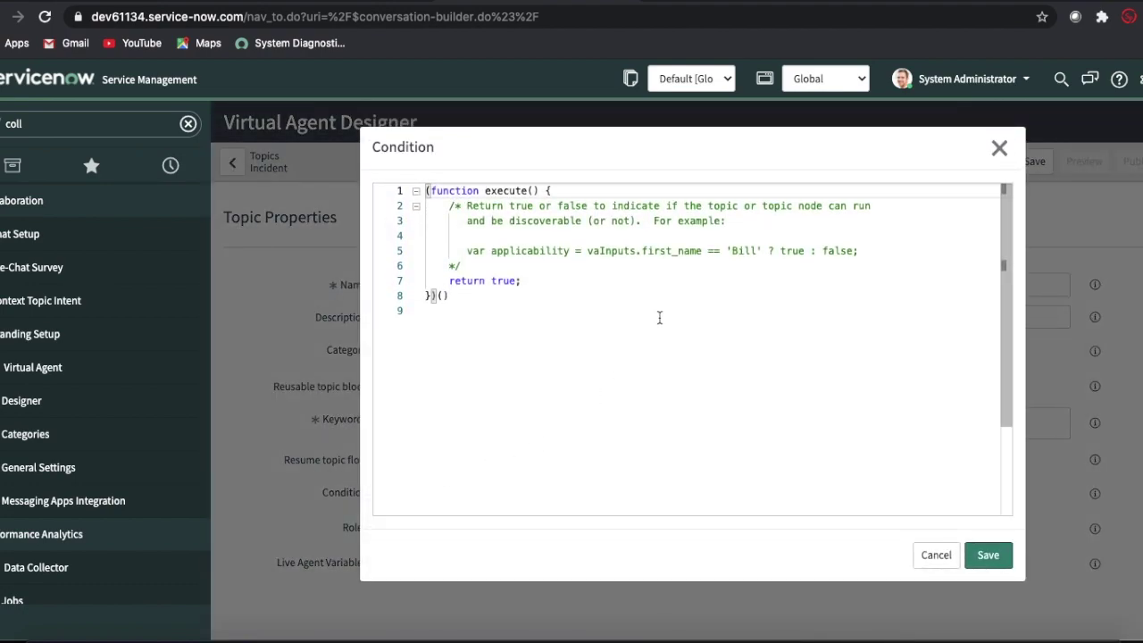
click(999, 148)
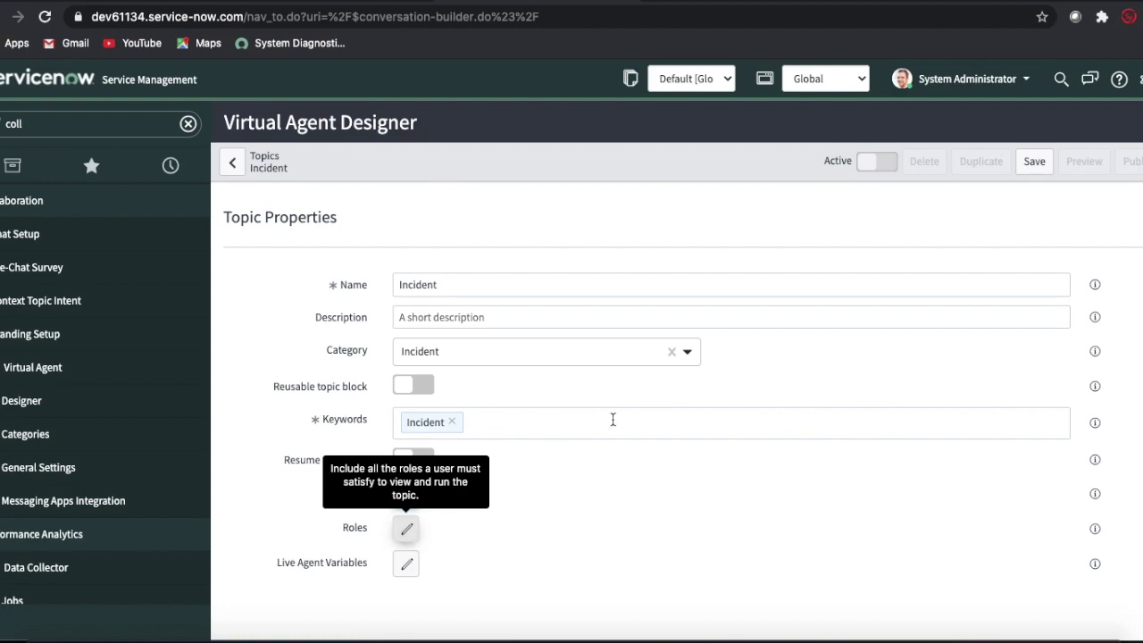
Step: Add the keyword issue to the topic
click(480, 425)
text(issue)
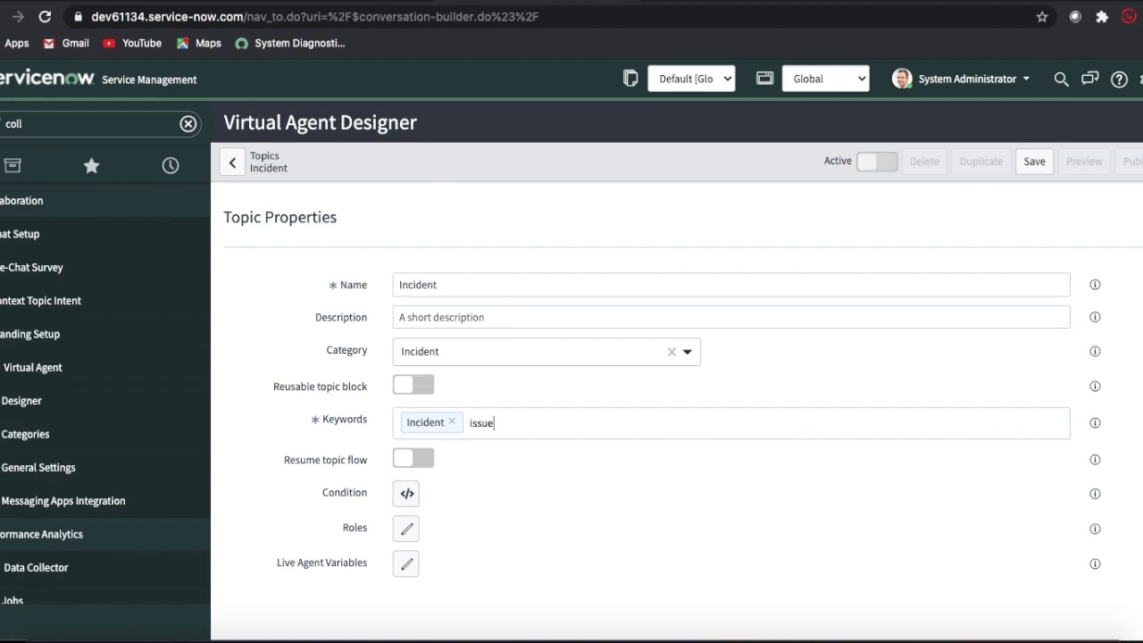
key(Return)
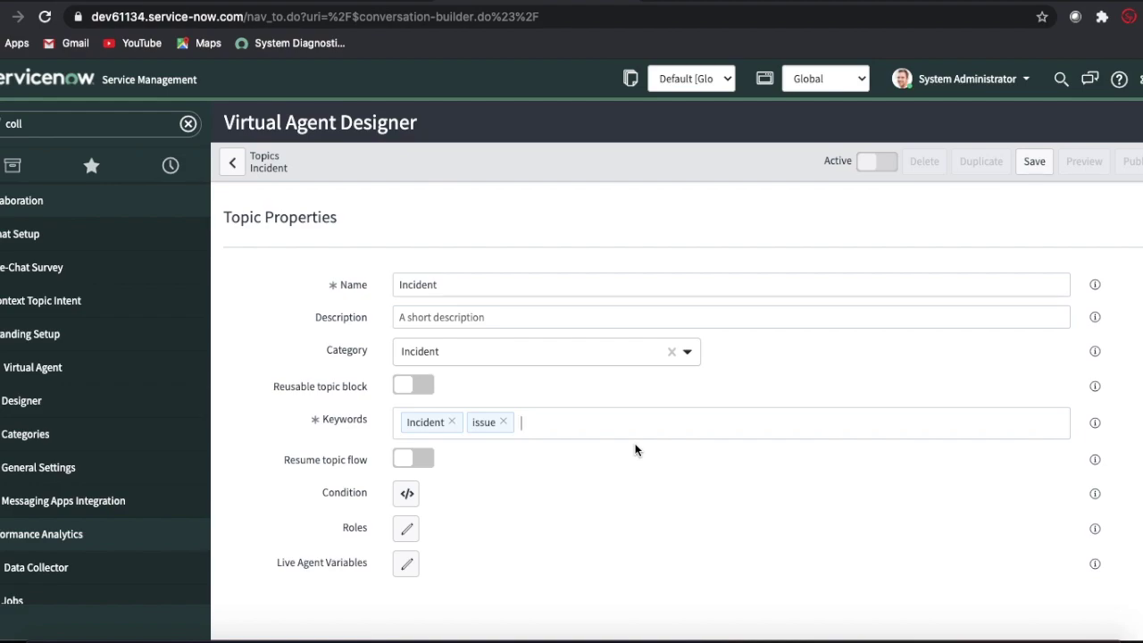
Step: Try to save the topic and rename it Incident new
click(1020, 169)
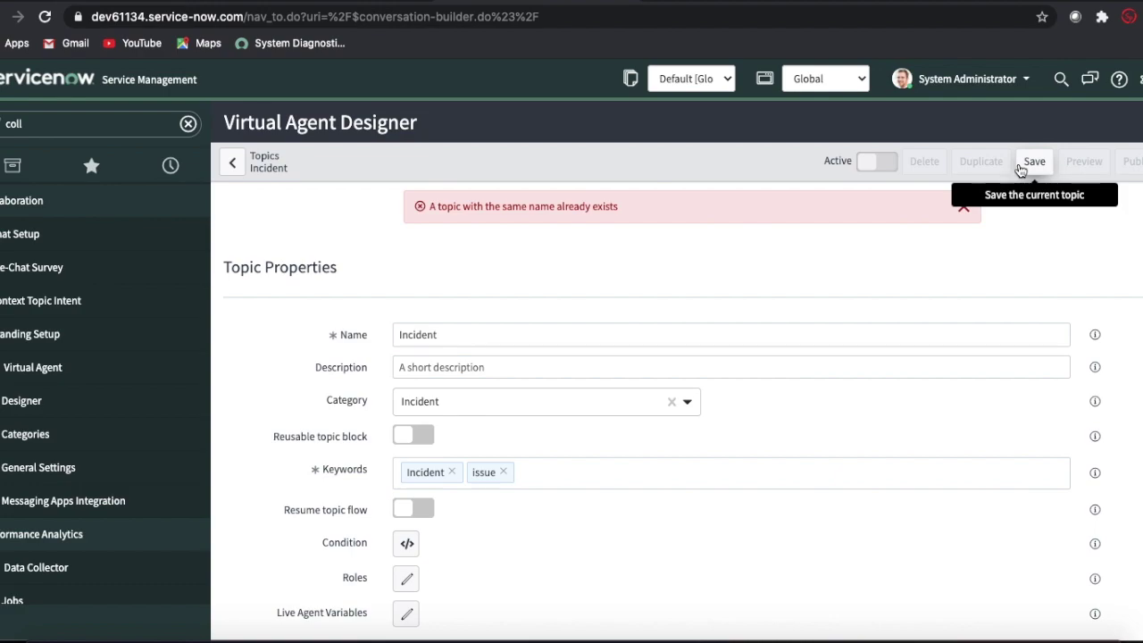
click(469, 334)
text(new)
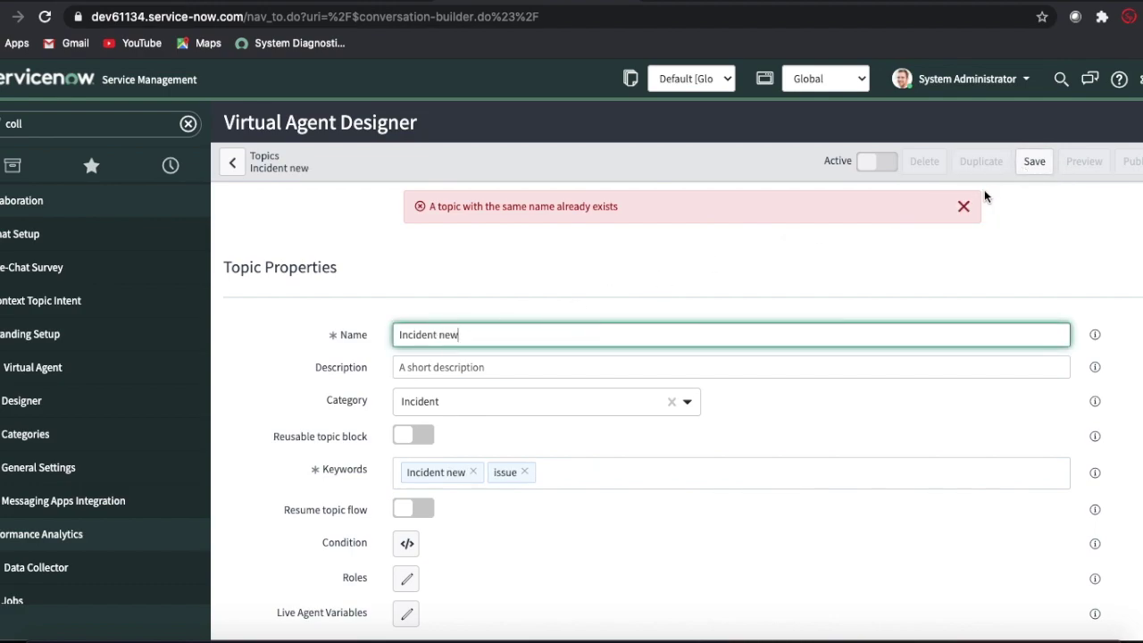
Step: Add the keyword incident, save the topic and dismiss the error message
click(634, 476)
text(incid)
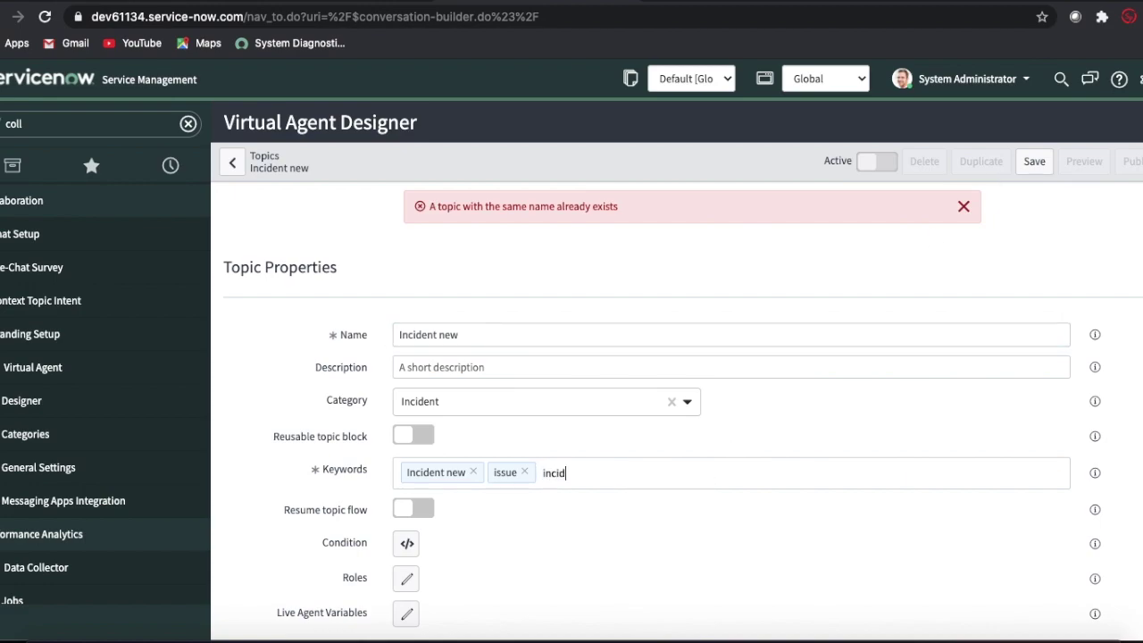
text(ent)
click(1036, 166)
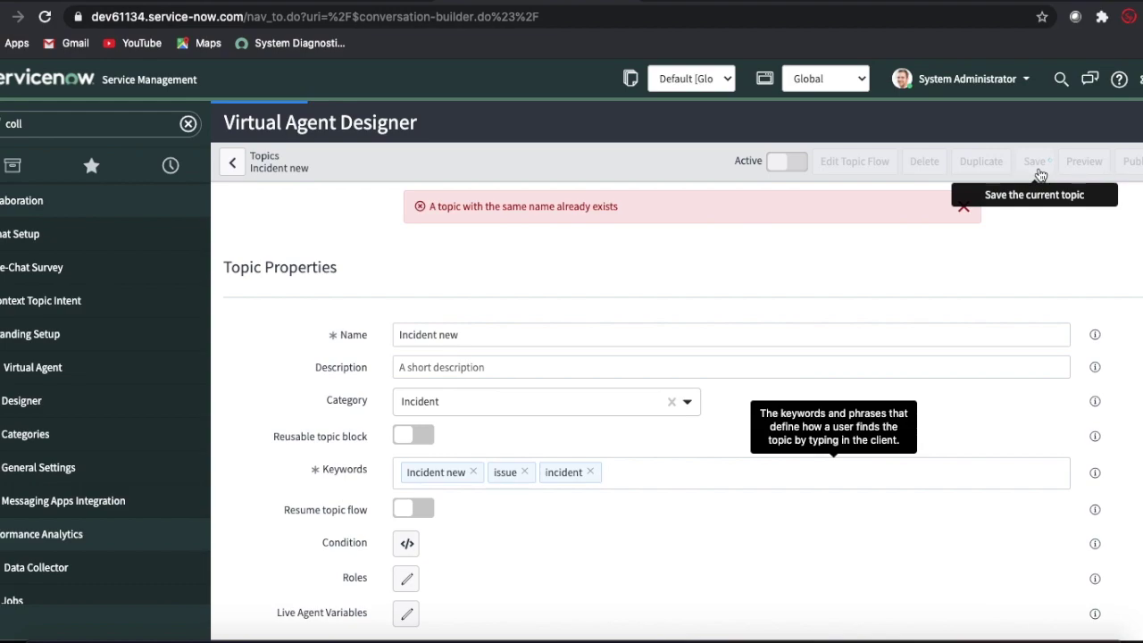
click(962, 208)
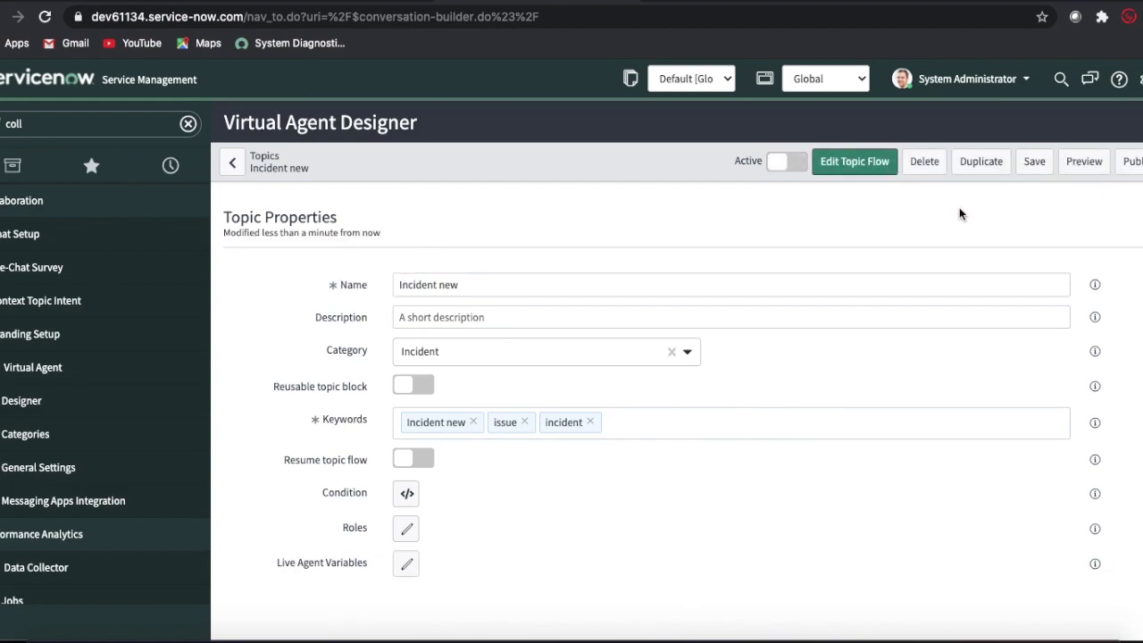
Step: Open the topic flow and add a Static Choice input named u_user_input between Start and End
click(870, 174)
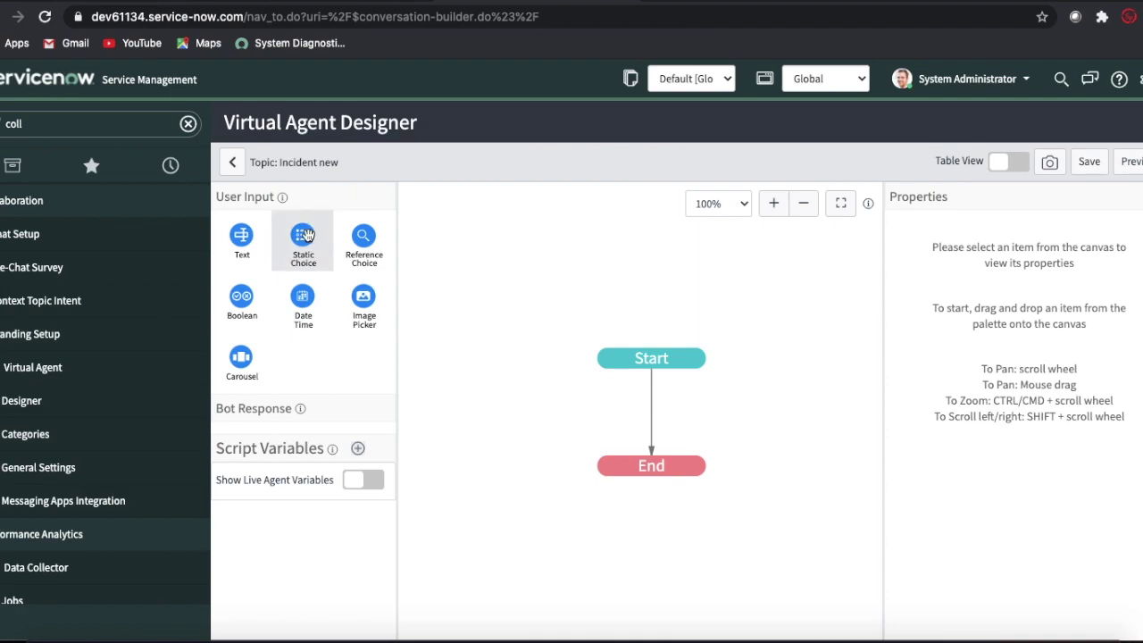
drag(306, 235, 635, 417)
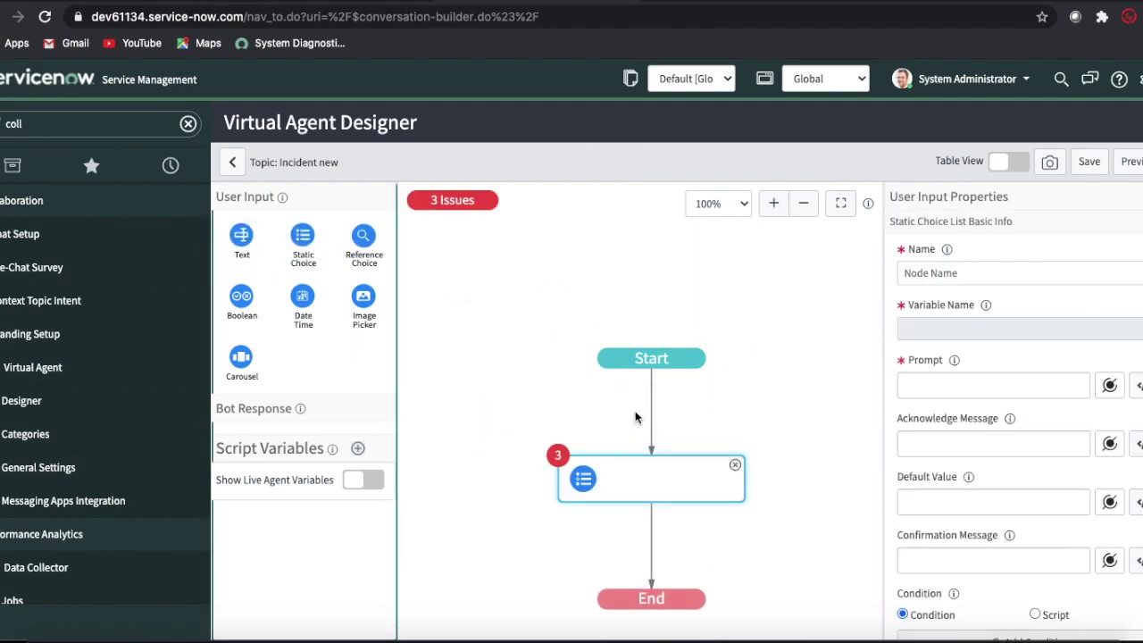
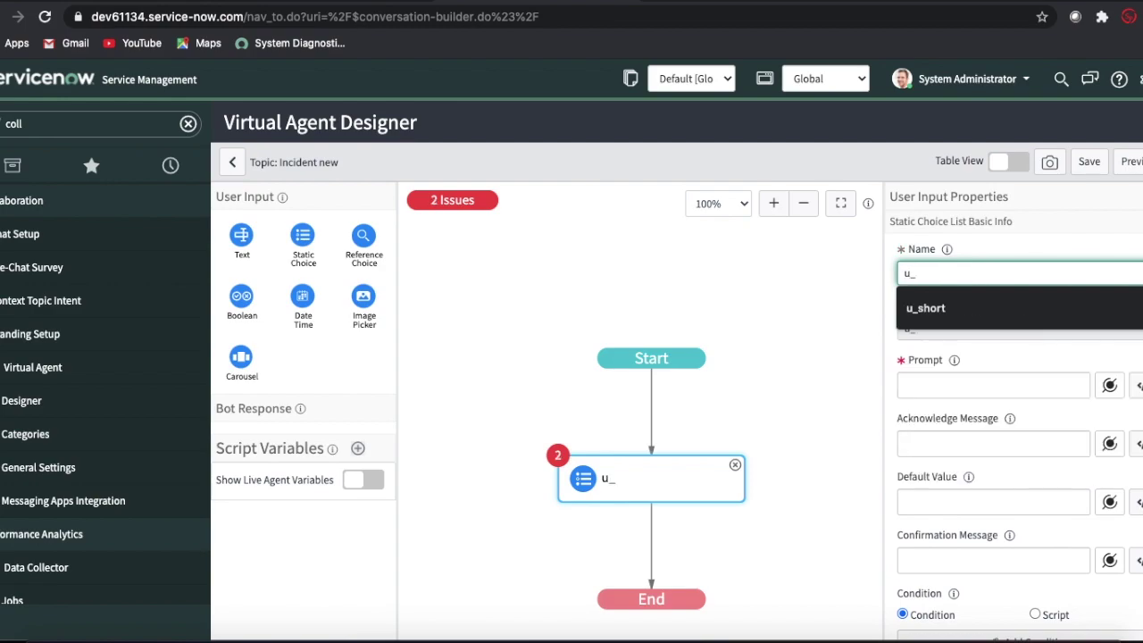
text(_user_)
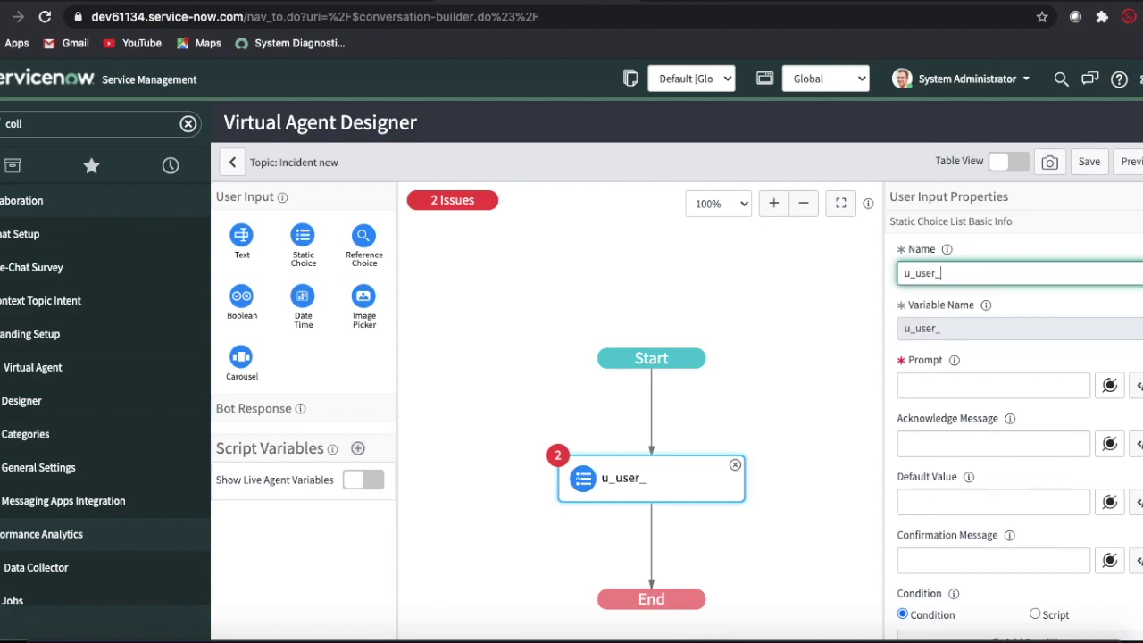
text(input)
mouse_move(940, 330)
click(932, 333)
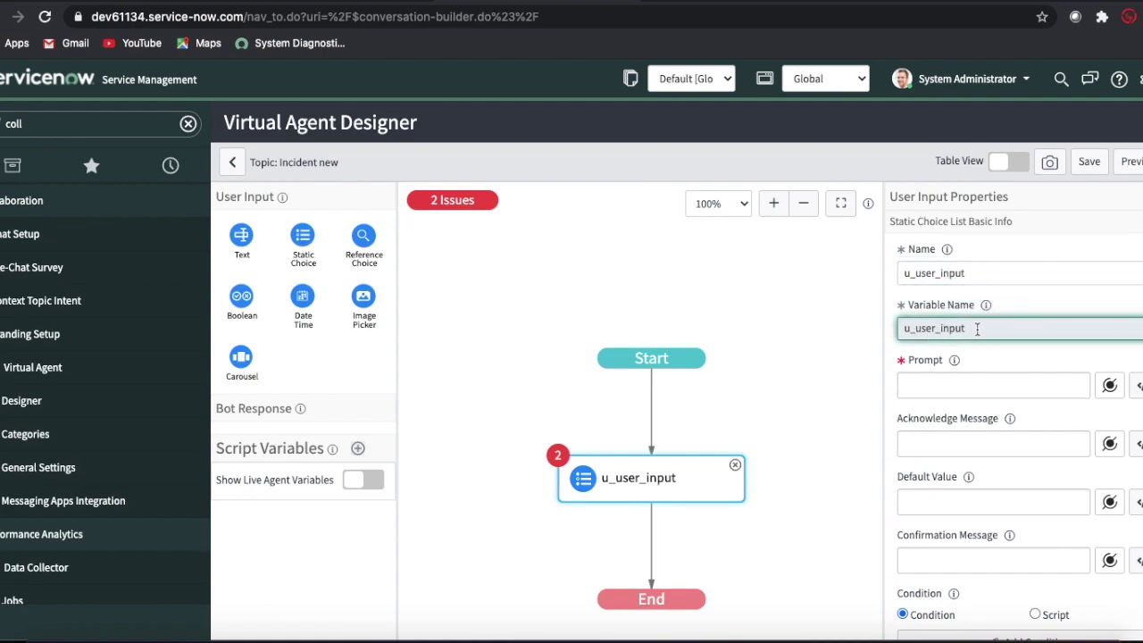
Step: Set the u_user_input prompt to Select choice and define its first choice with label Create New and value Create new
click(948, 383)
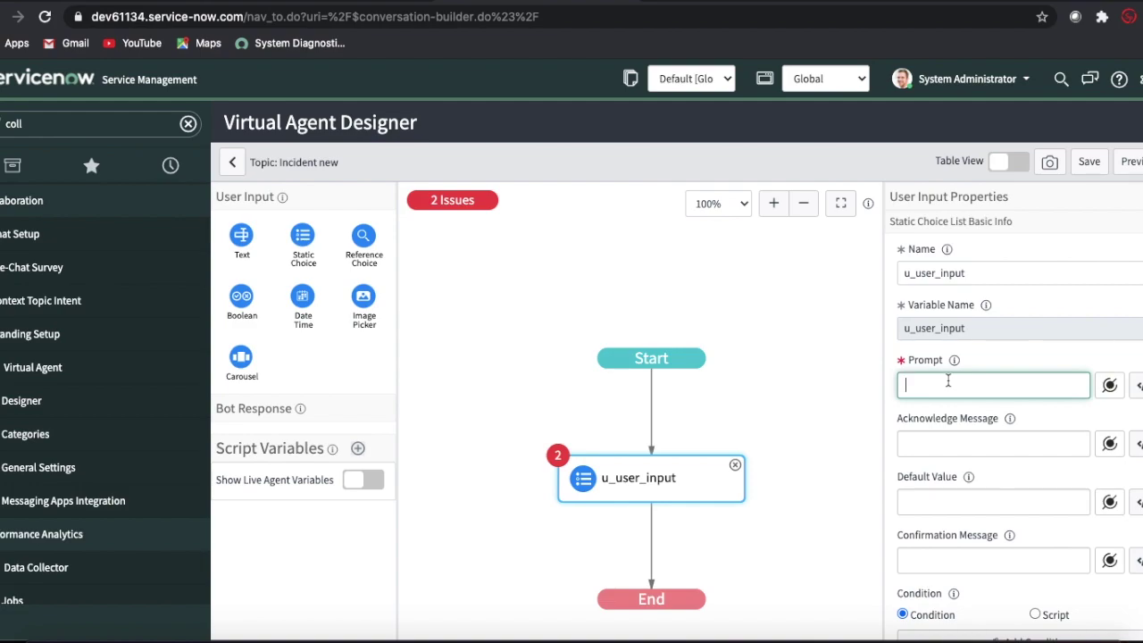
text(Select choice)
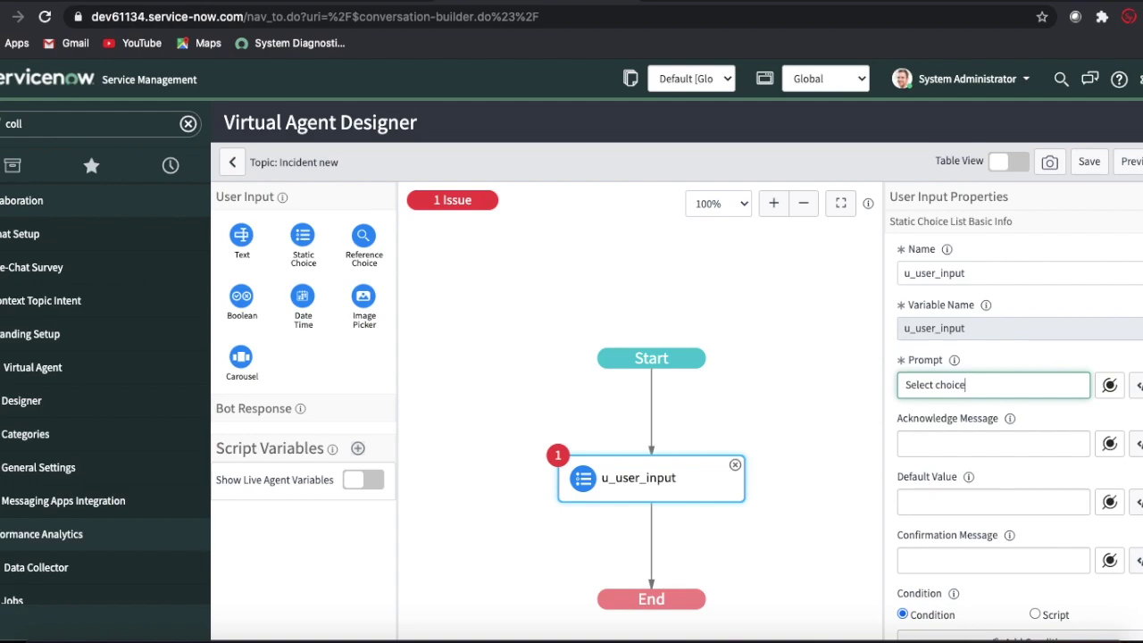
scroll(1013, 416, down, 5)
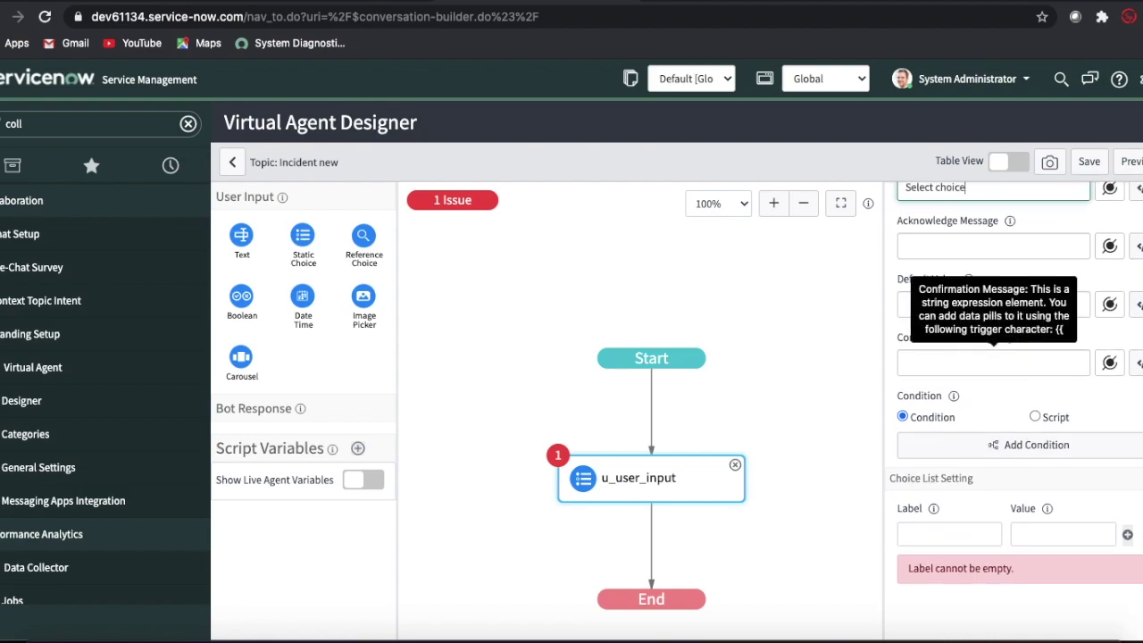
click(943, 534)
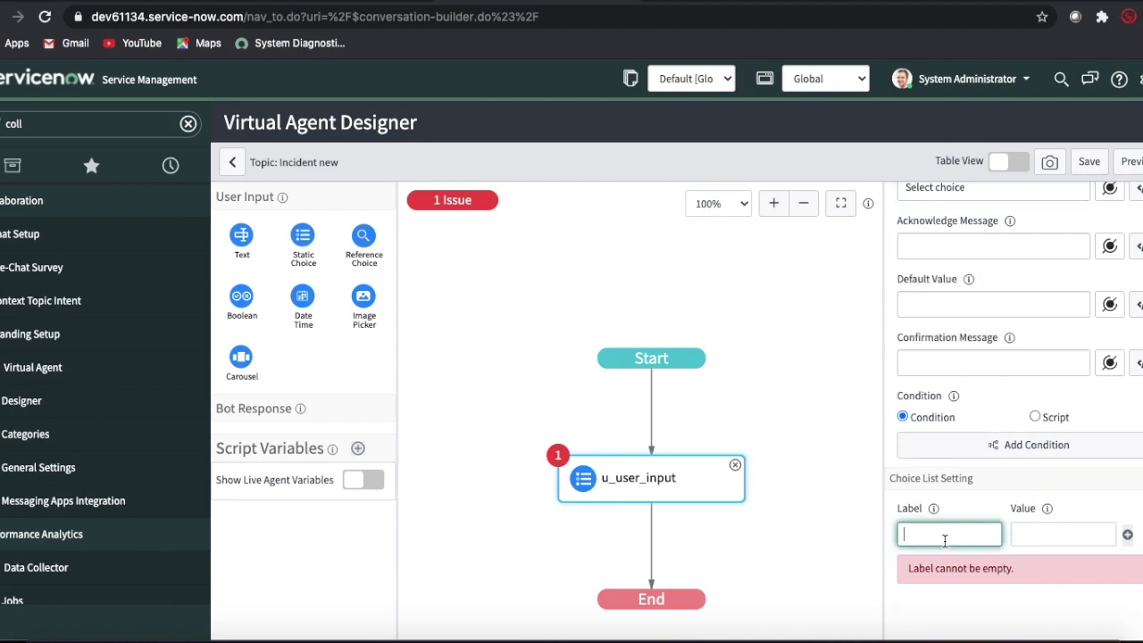
text(Ce)
key(BackSpace)
text(r)
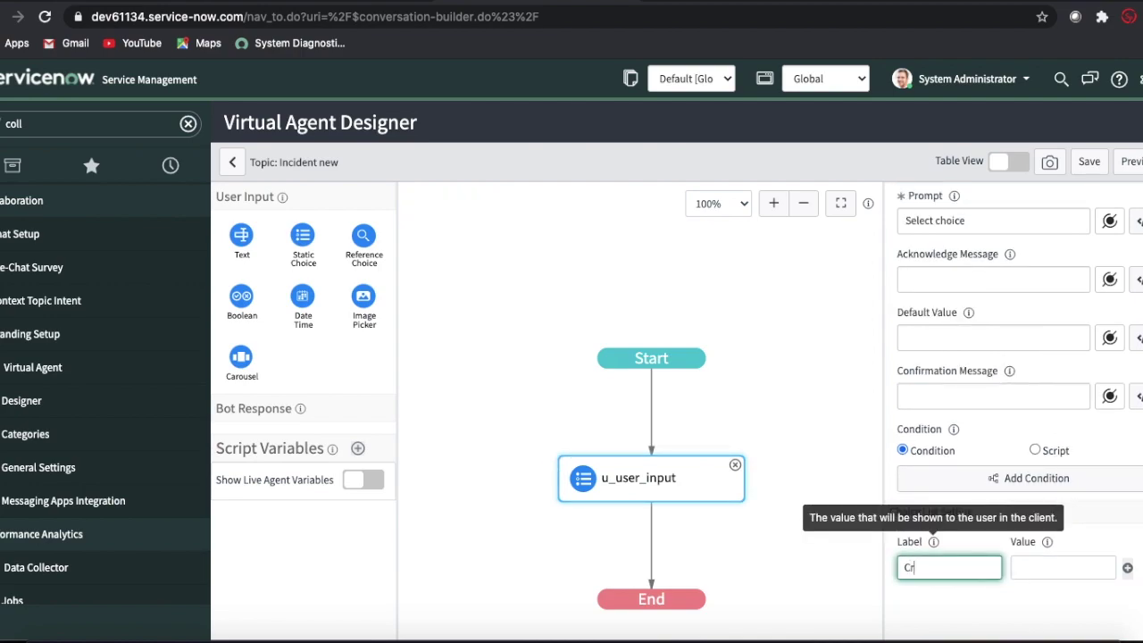
text(eate New)
key(Tab)
text(CreT)
key(BackSpace)
key(BackSpace)
text(eate new)
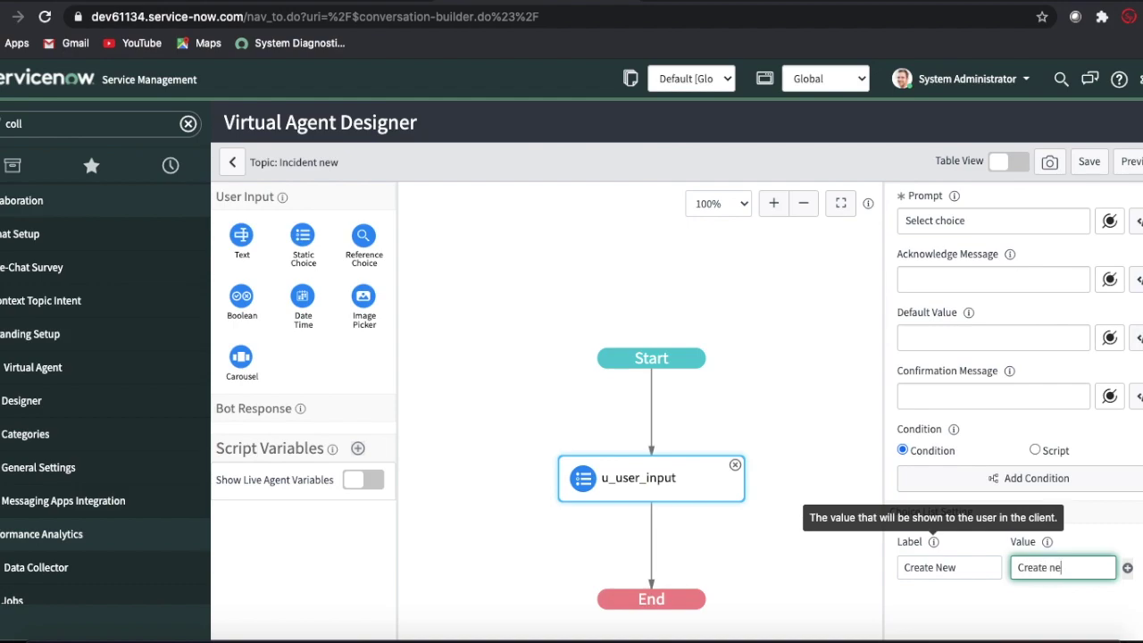
Step: Add a second choice with label and value Search to u_user_input, and save the topic
click(1127, 568)
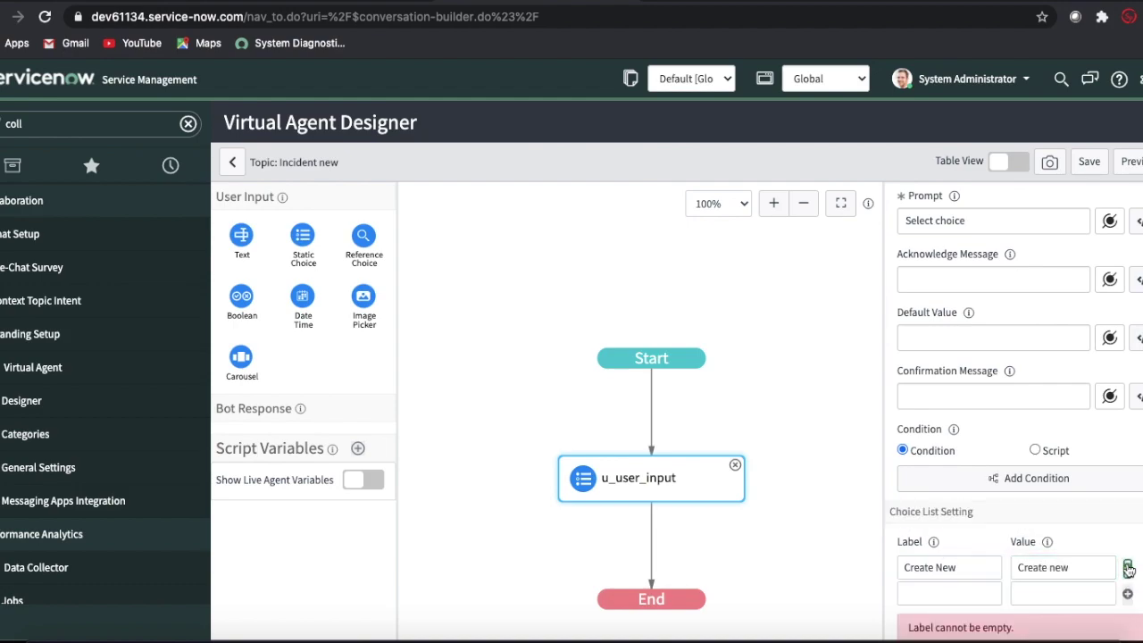
click(957, 593)
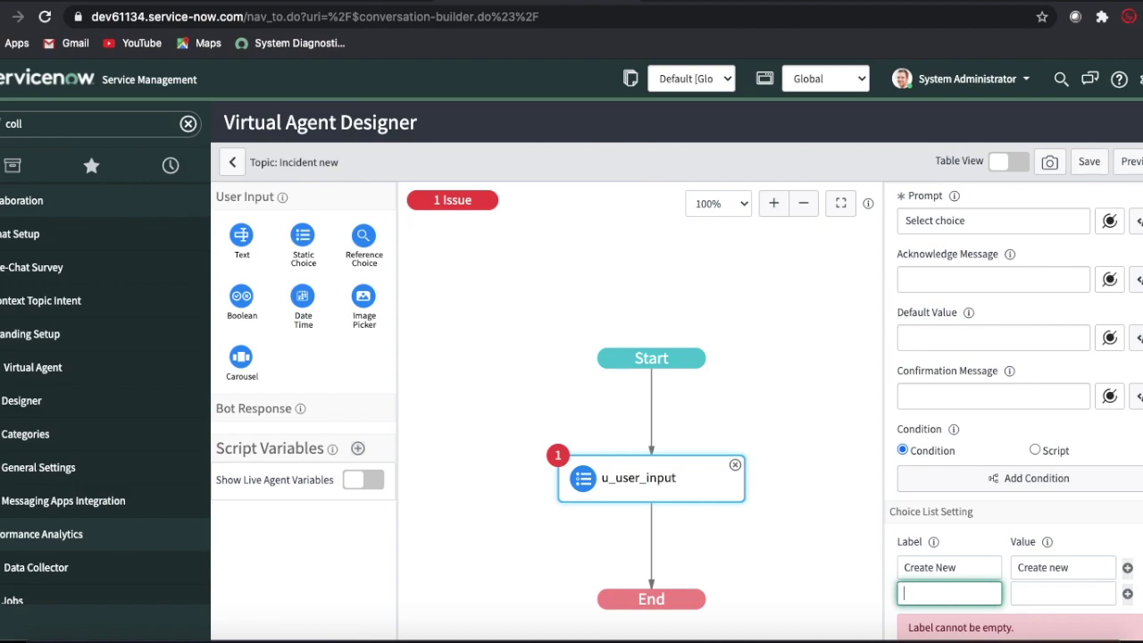
text(Search)
click(1062, 594)
text(Search)
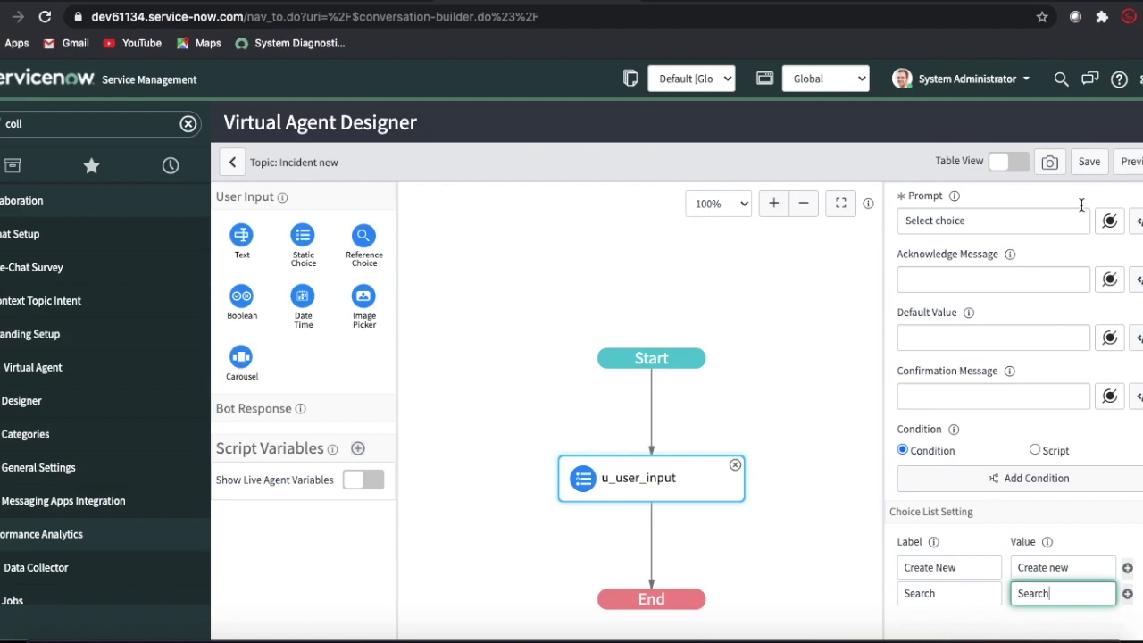
click(1087, 164)
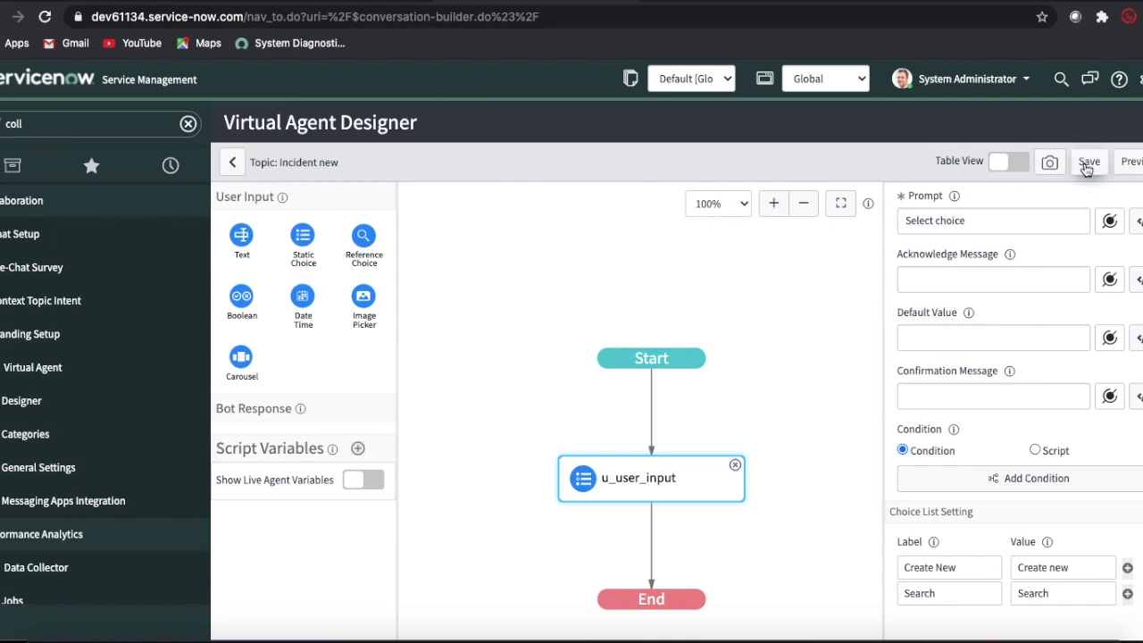
Step: Preview the topic conversation, answer the prompt with Create new, and close the preview
click(1129, 163)
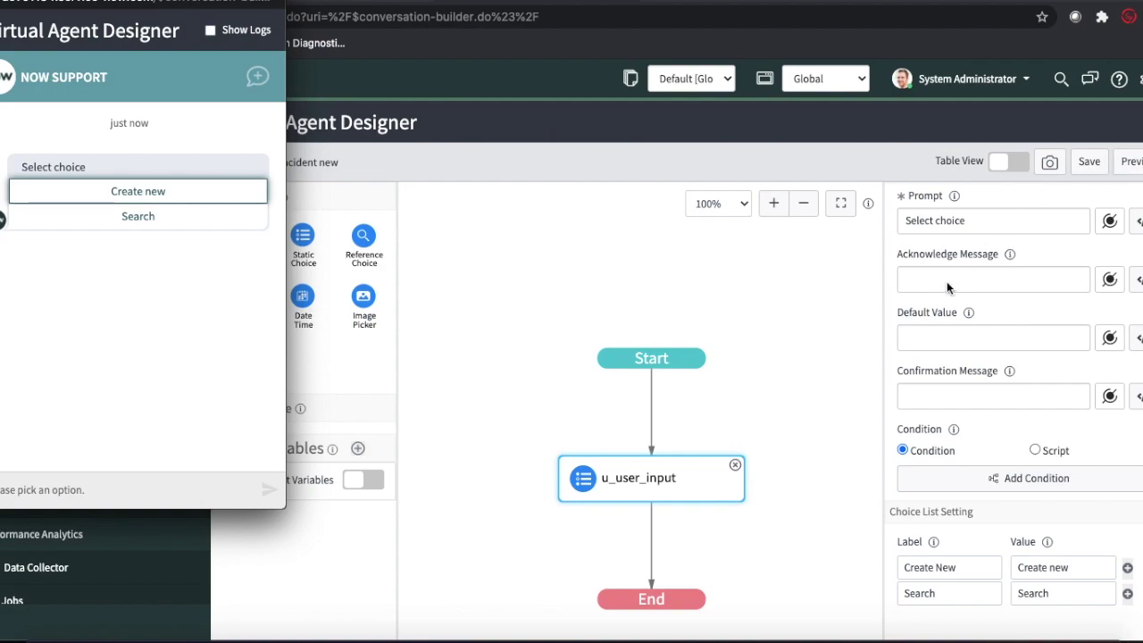
click(178, 198)
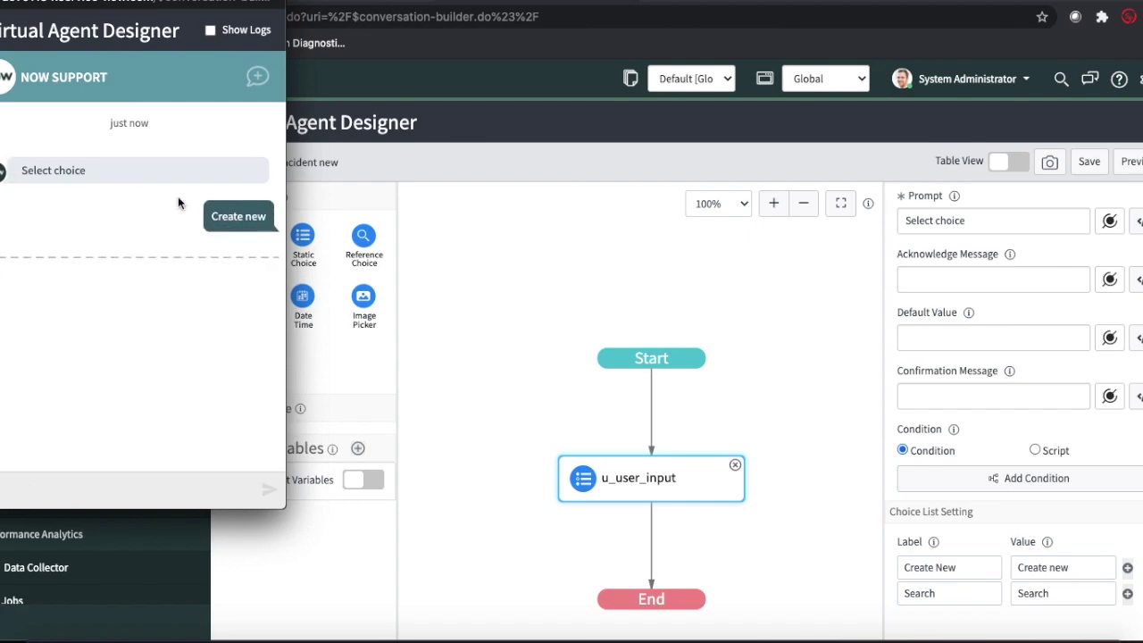
key(Escape)
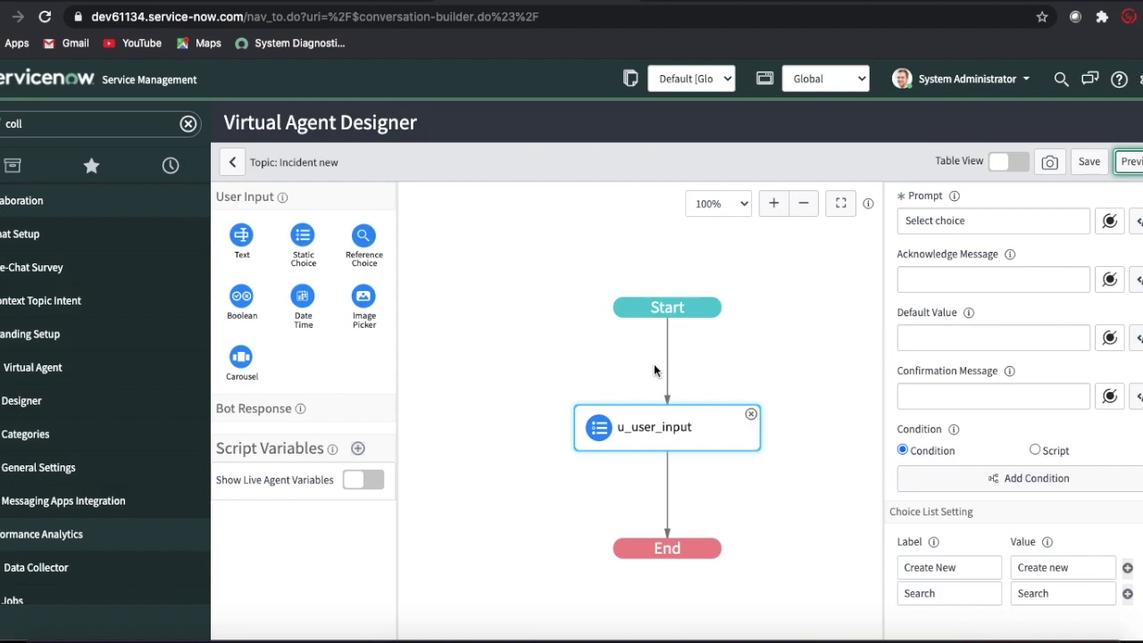
Step: Add a Decision utility between the u_user_input node and End
click(309, 407)
scroll(309, 407, down, 5)
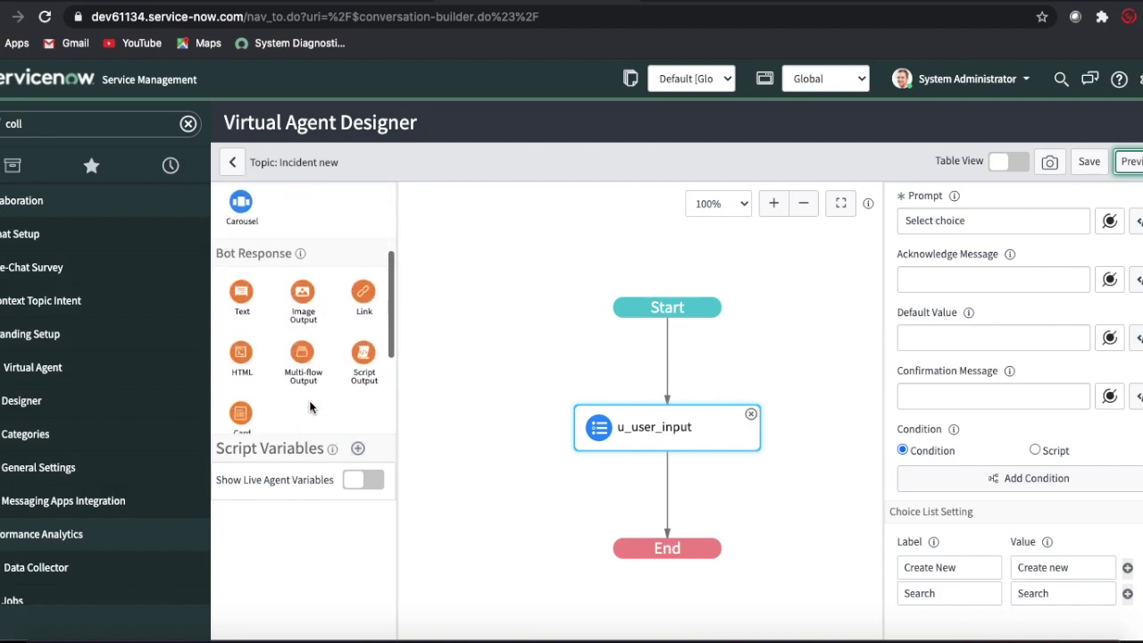
scroll(306, 404, down, 1)
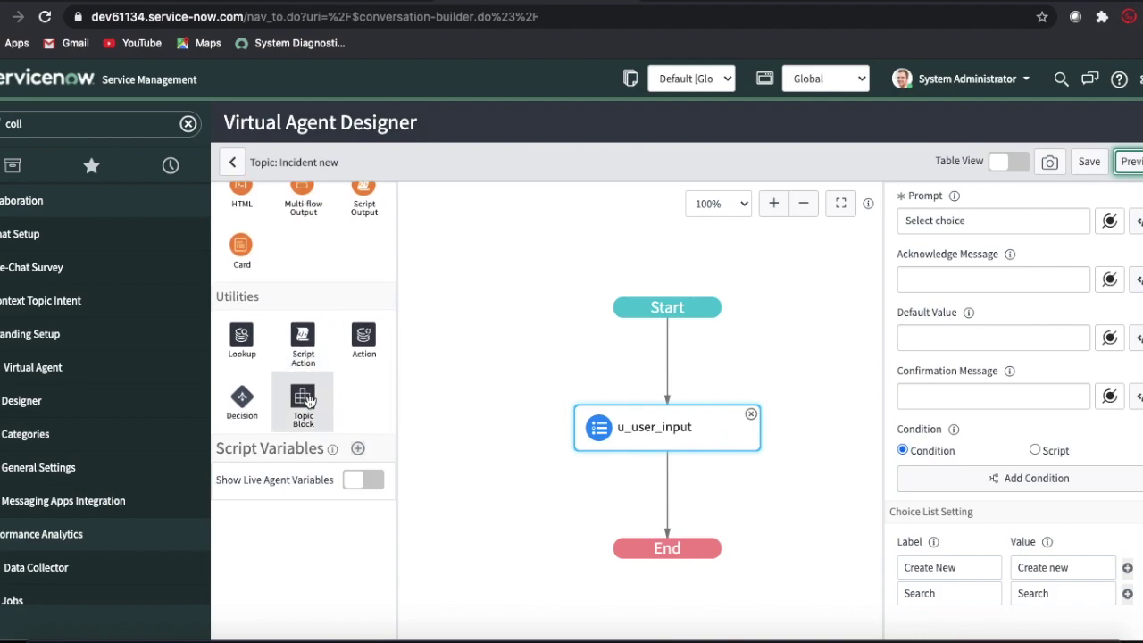
drag(242, 404, 665, 491)
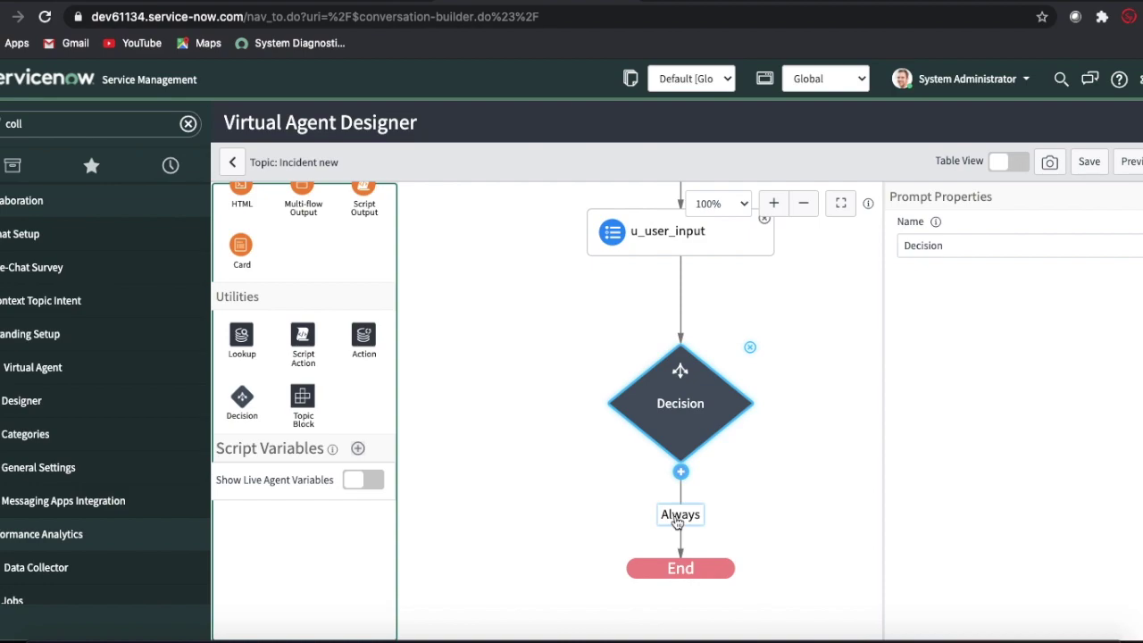
Step: Rename the Decision's Always branch as Create new
click(678, 520)
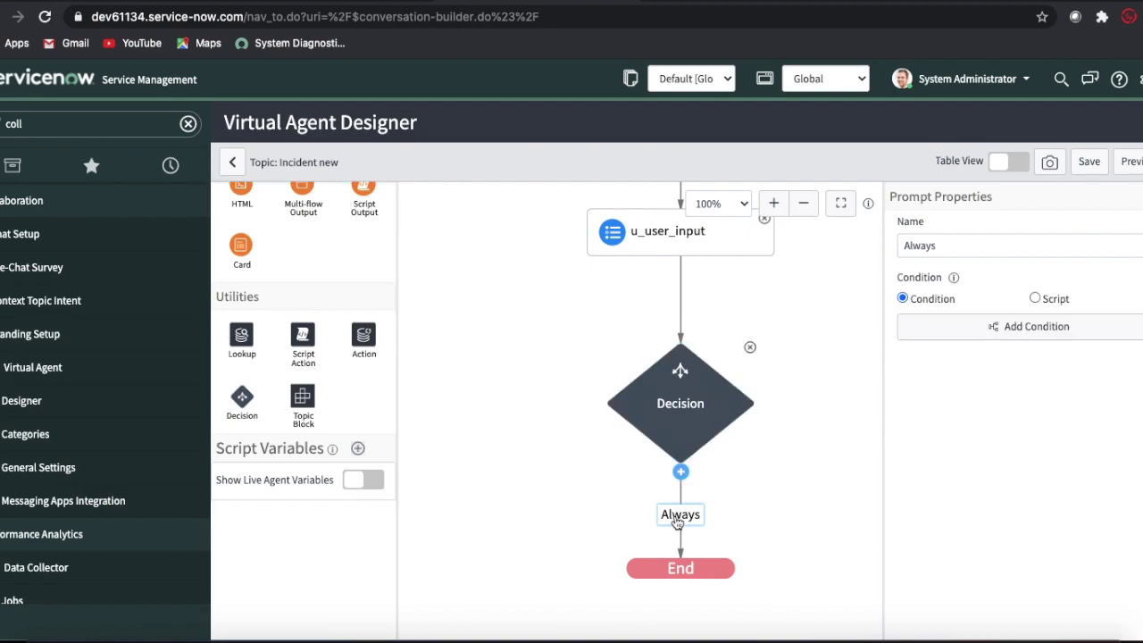
click(963, 246)
key(ctrl+a)
text(Create new)
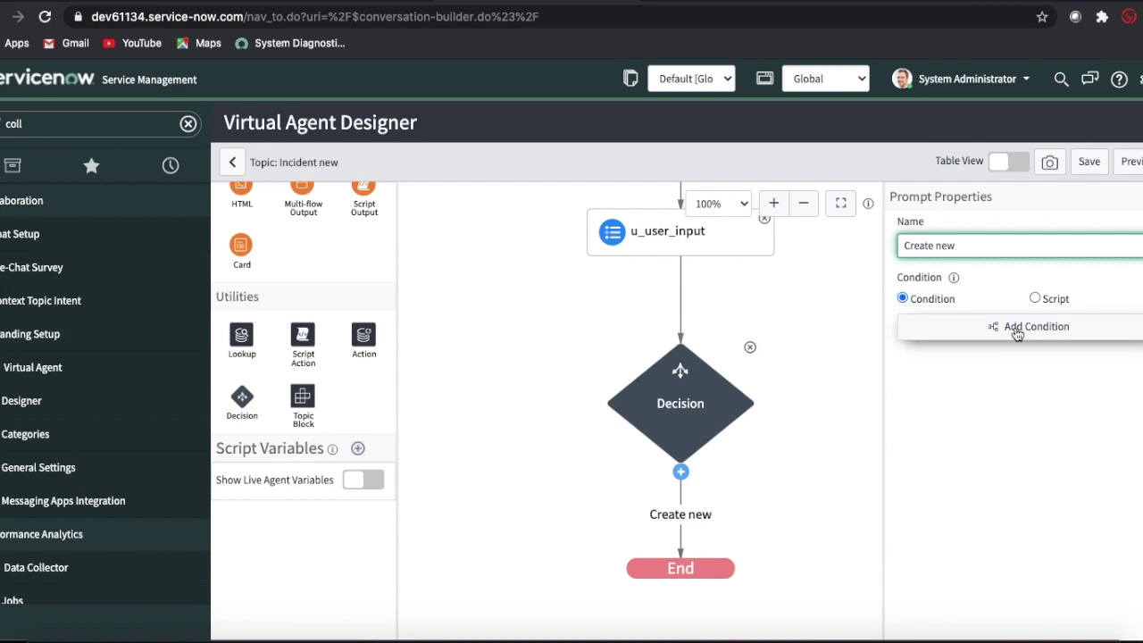
Step: Give the Create new branch the condition U_user_input is Create New and save it
click(1017, 326)
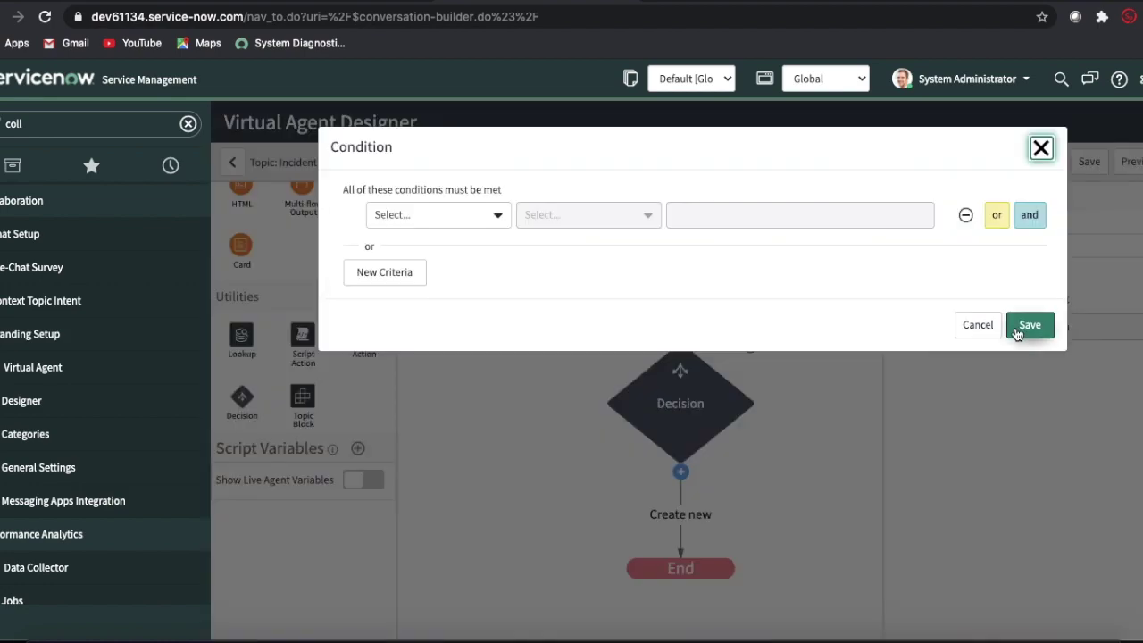
click(493, 222)
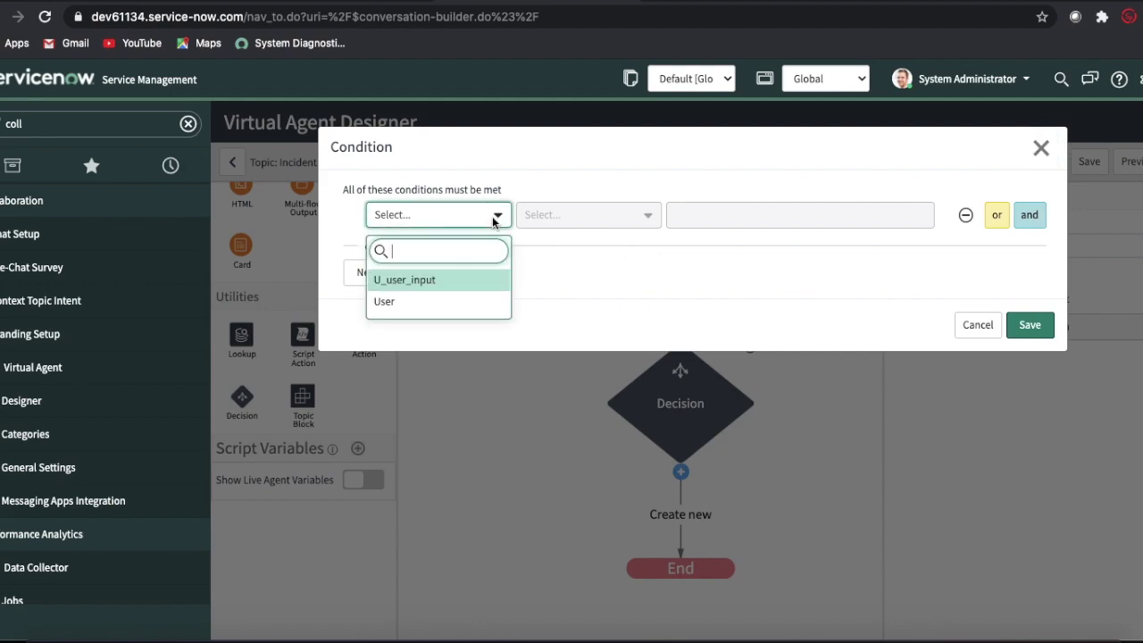
click(419, 280)
click(744, 214)
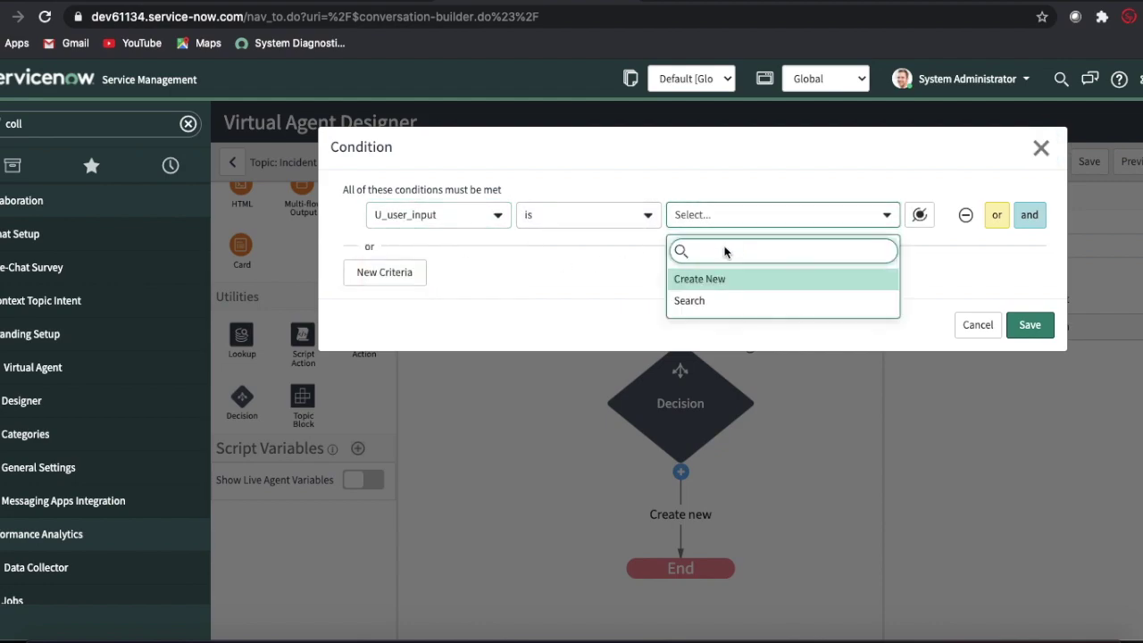
click(709, 282)
click(1027, 327)
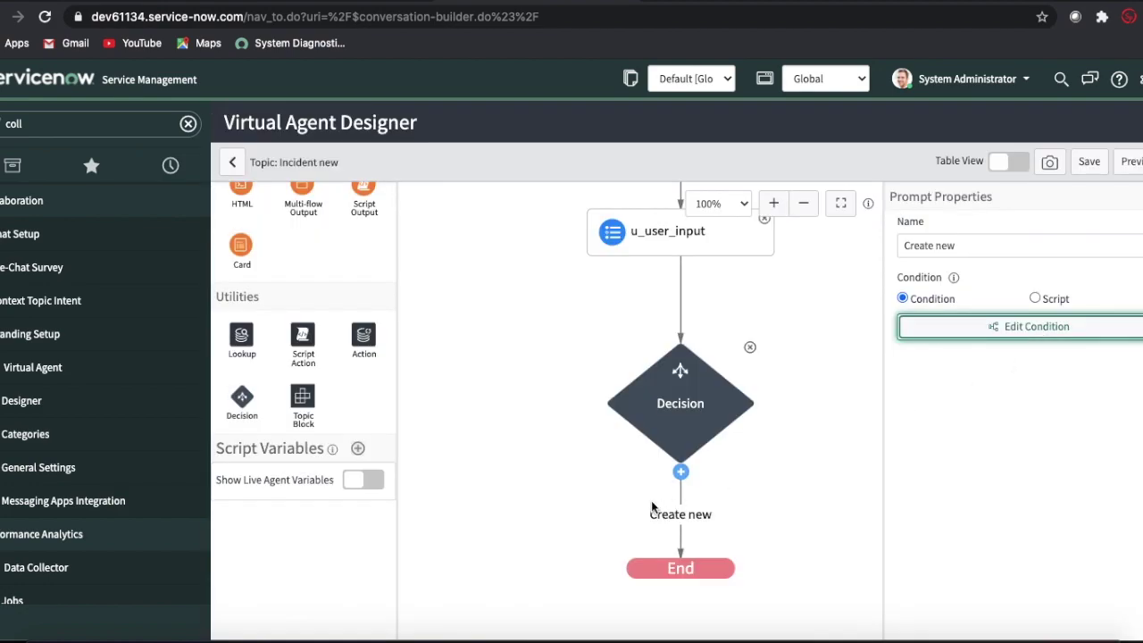
Step: Add a second branch to the Decision and name it Search
click(682, 475)
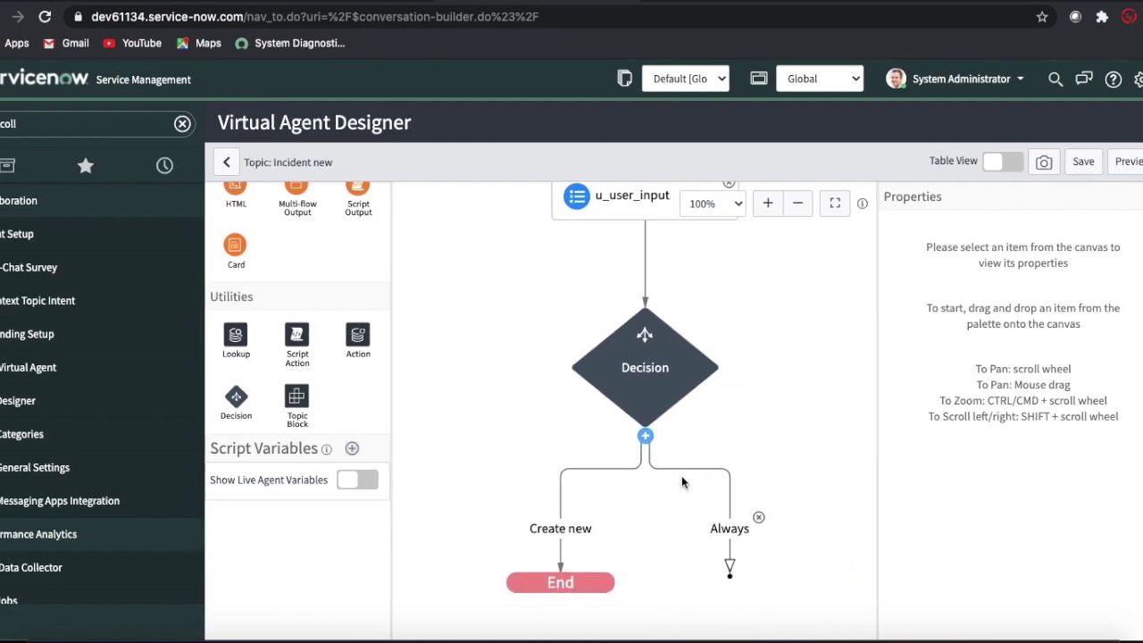
click(728, 525)
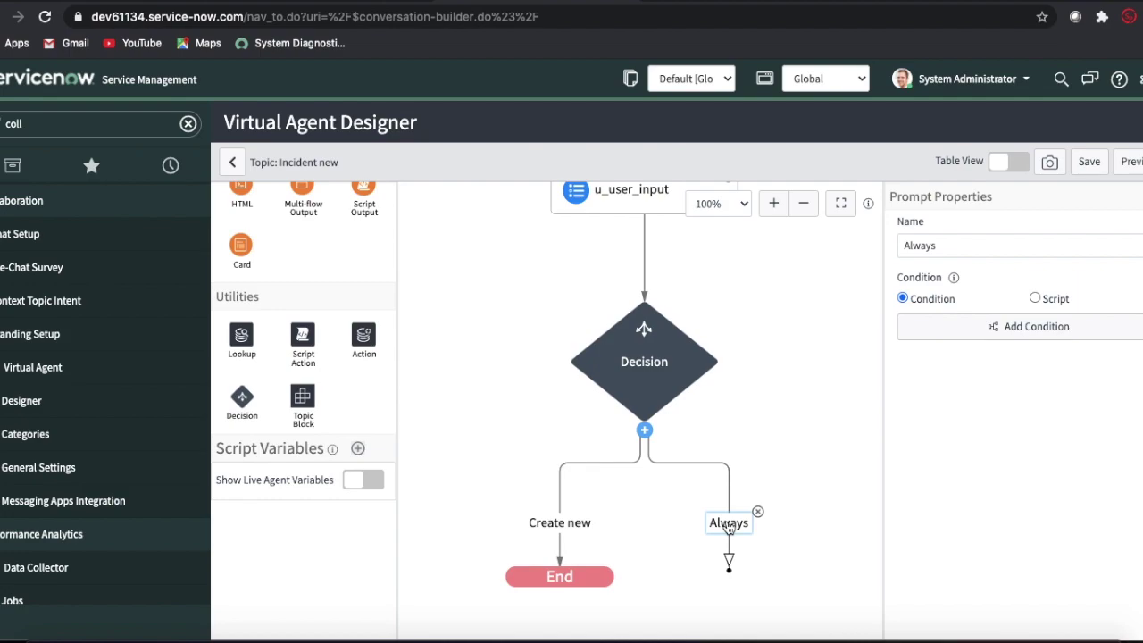
drag(936, 246, 871, 250)
text(Search)
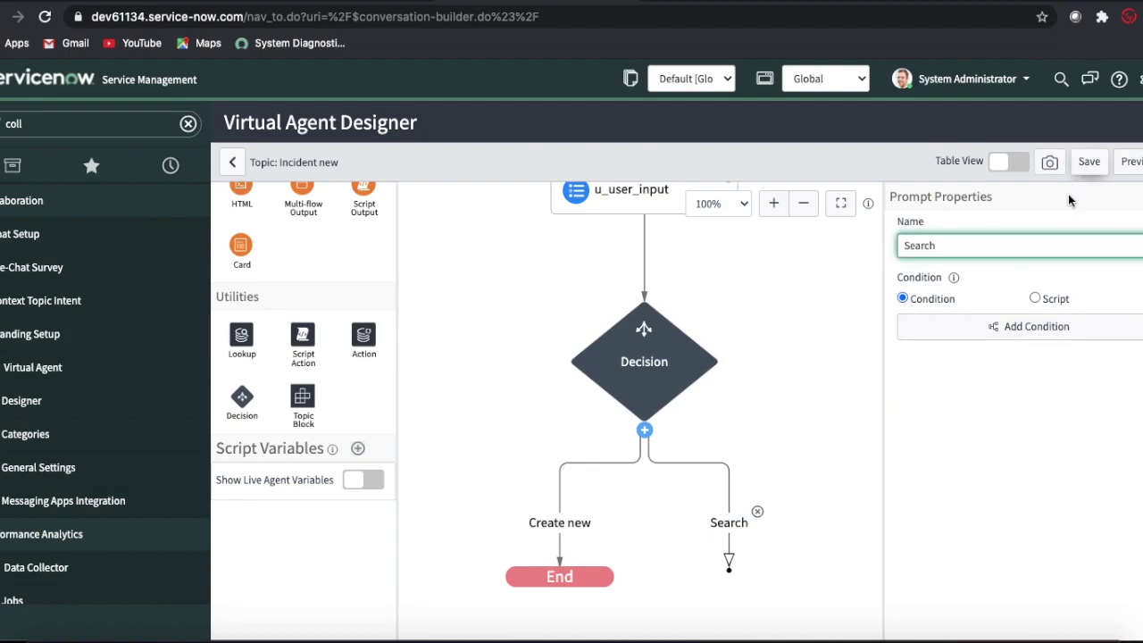
Step: Give the Search branch the condition U_user_input is Search and save it
click(1008, 326)
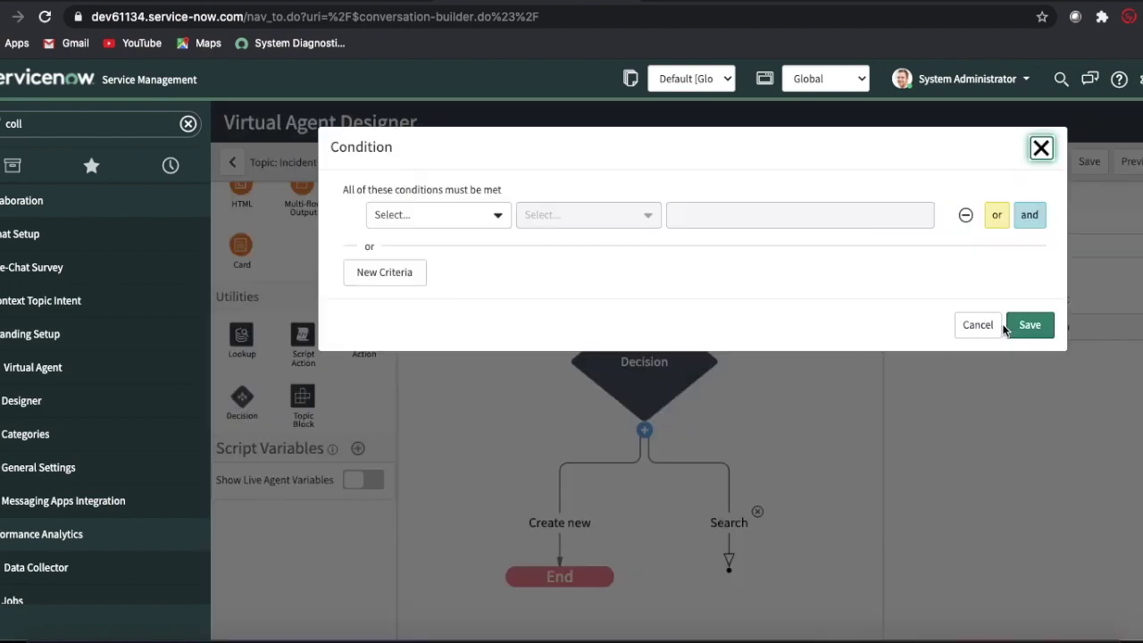
click(463, 226)
click(403, 281)
click(757, 213)
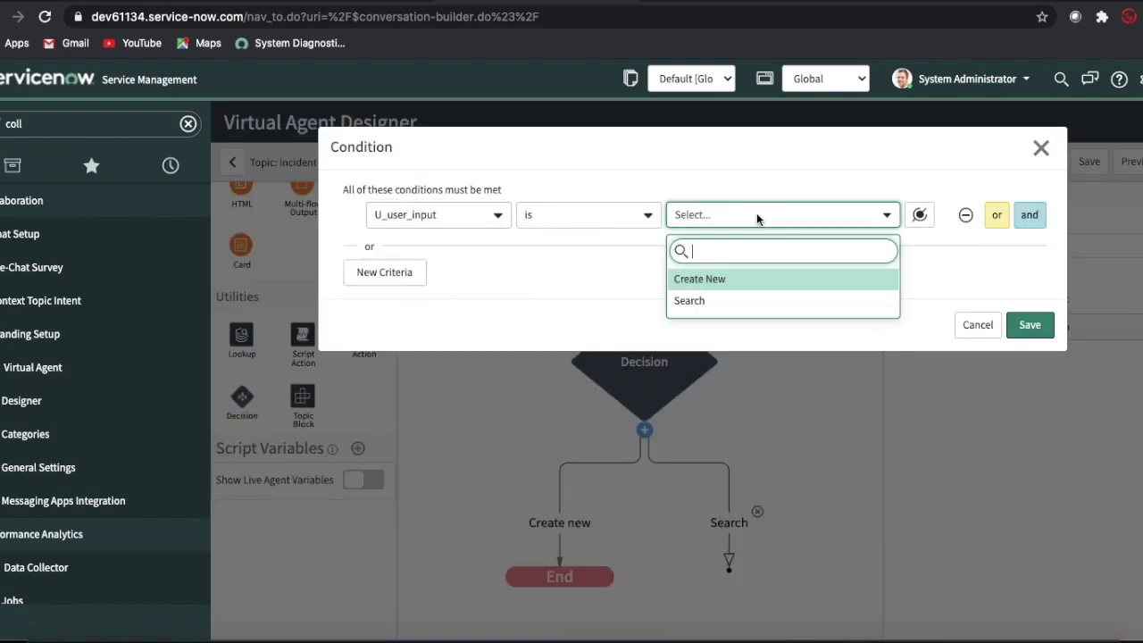
click(698, 300)
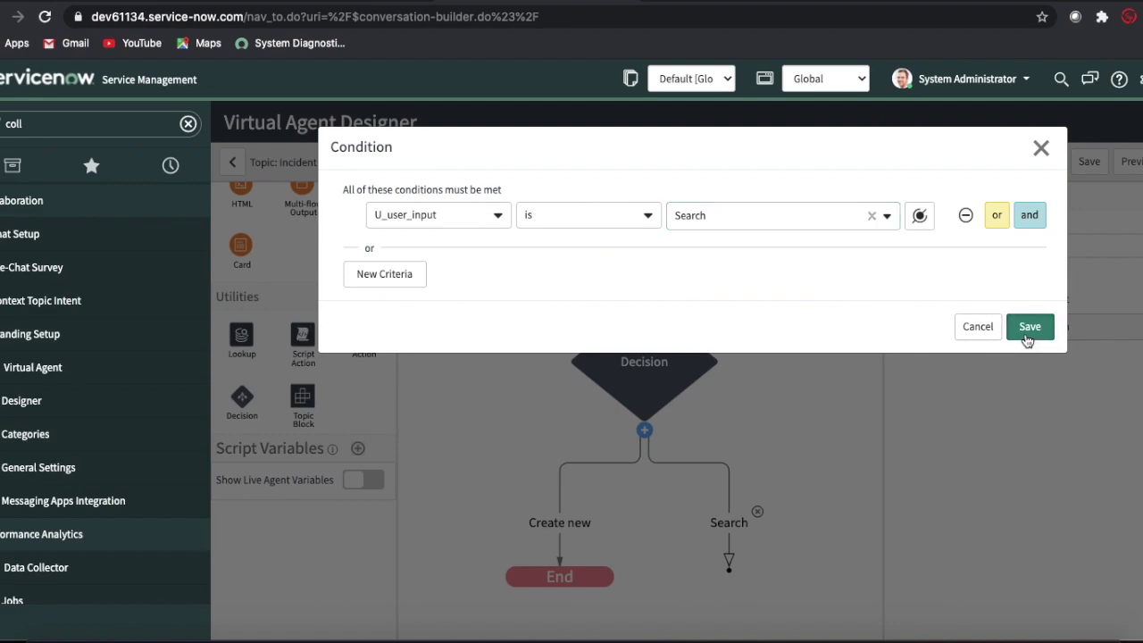
click(1027, 330)
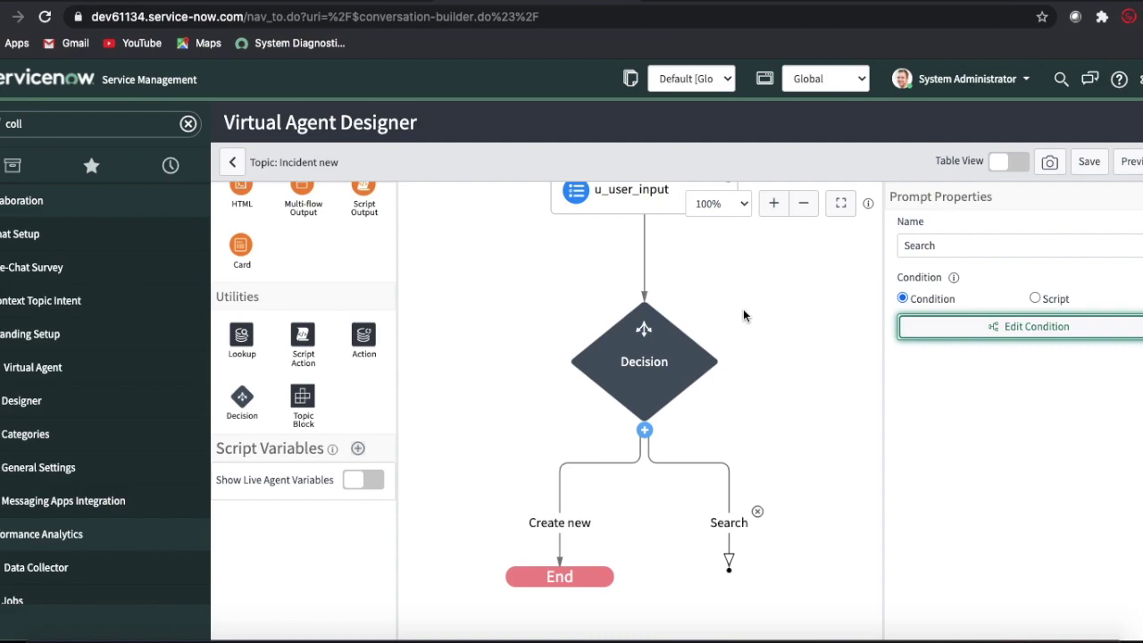
Step: Add a Text user input to the Create new branch and name it u_msg
scroll(742, 309, up, 1)
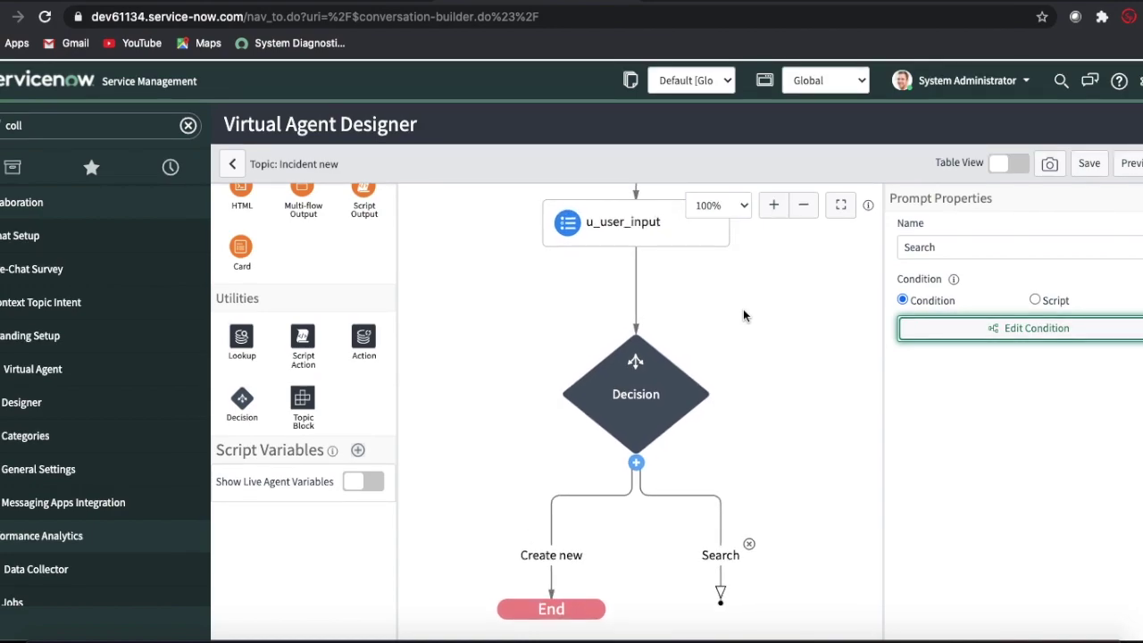
scroll(744, 314, down, 1)
scroll(743, 314, down, 1)
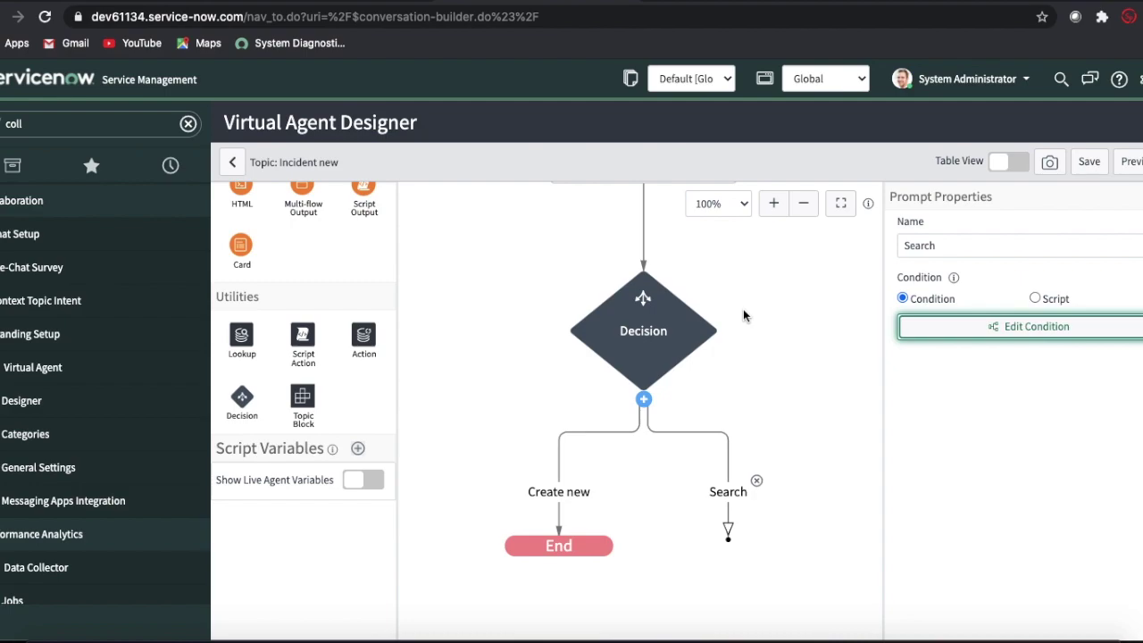
scroll(241, 333, up, 2)
scroll(241, 324, up, 3)
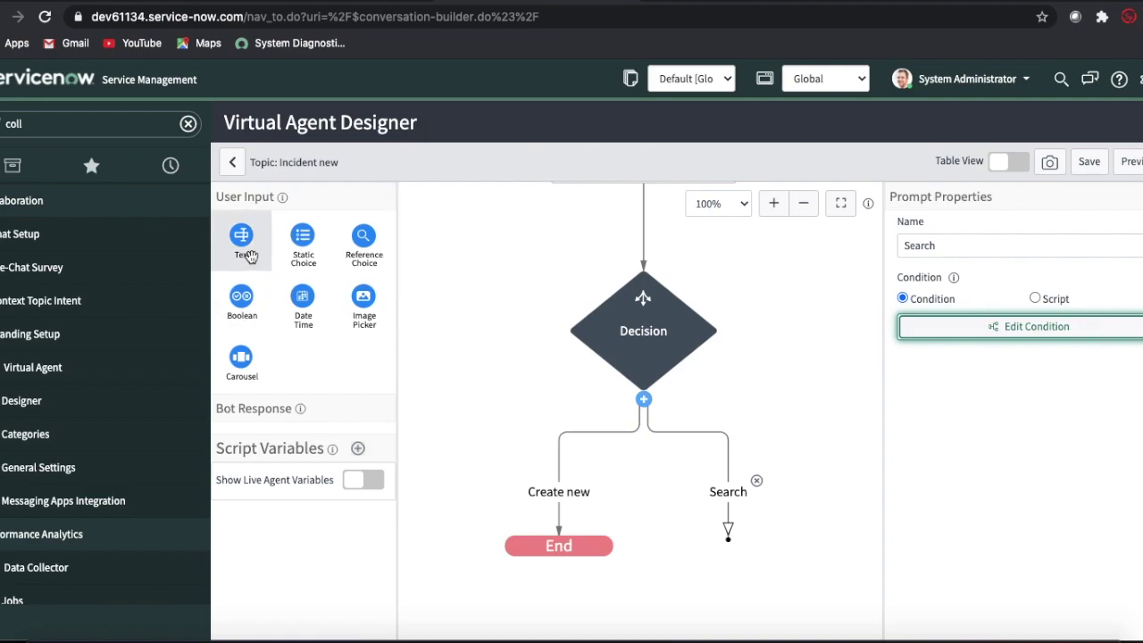
drag(248, 254, 565, 493)
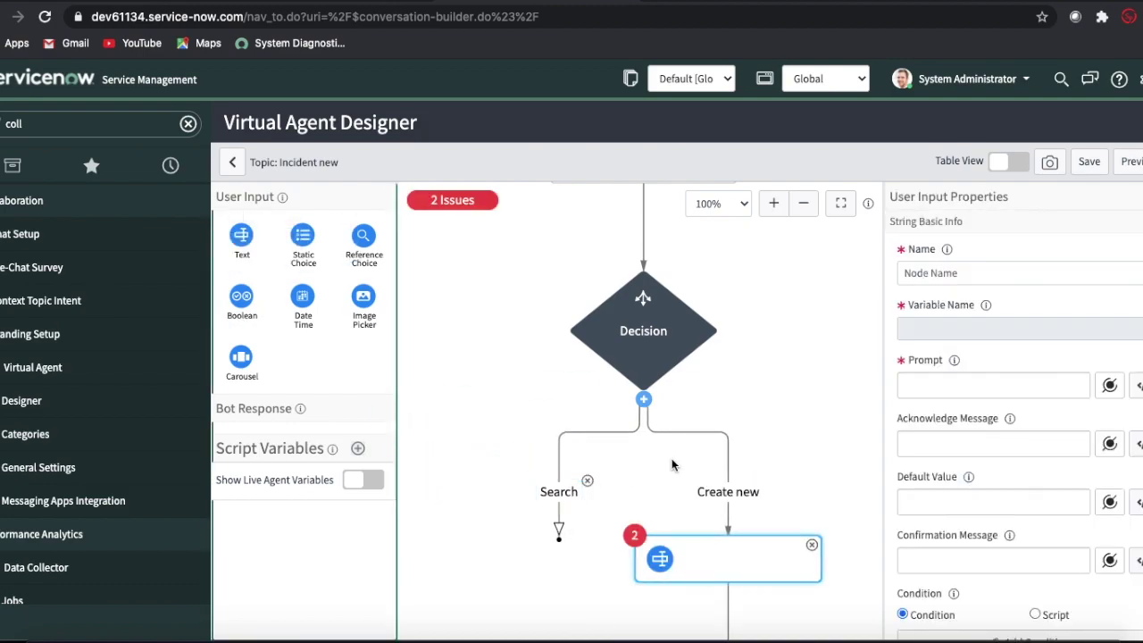
click(955, 275)
text(u)
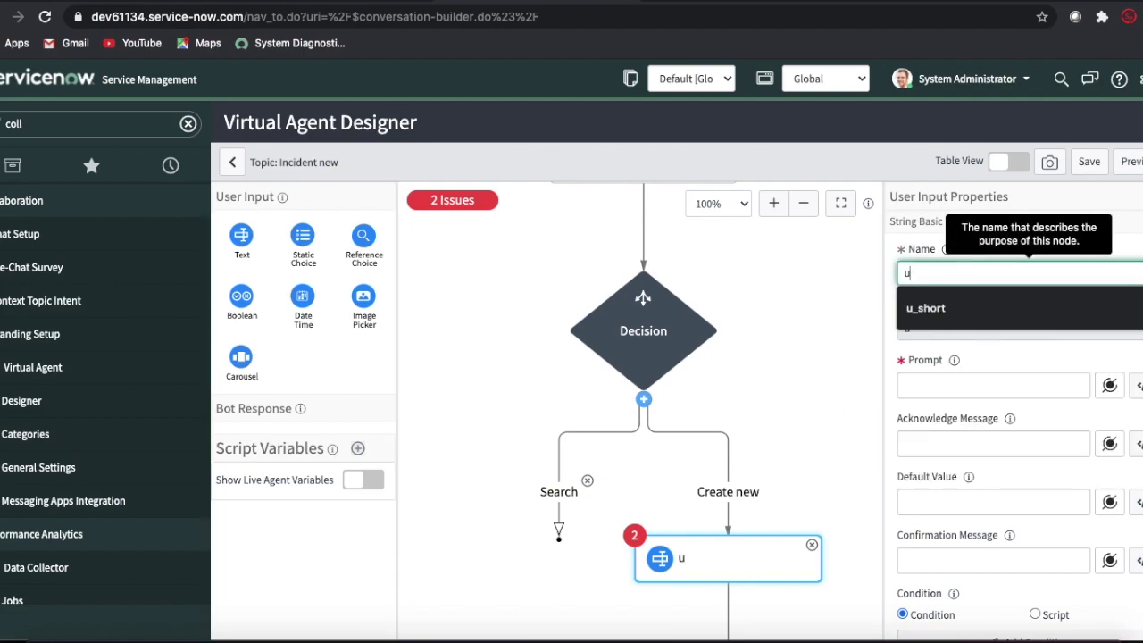
text(_msg)
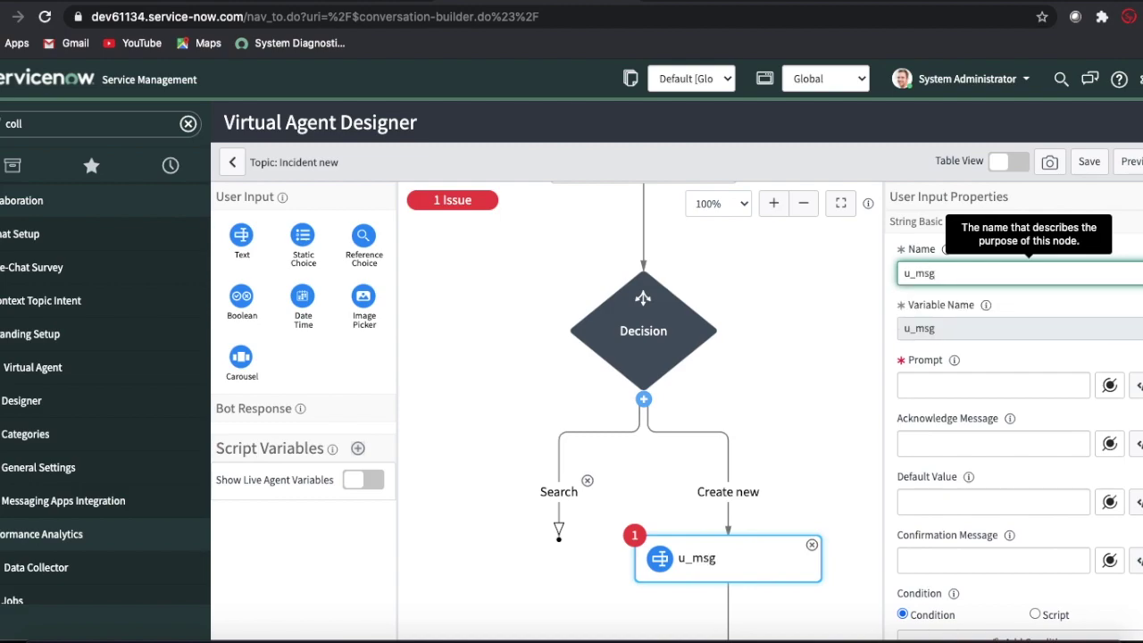
Step: Set the u_msg input's prompt to "Please provide issue details"
click(945, 382)
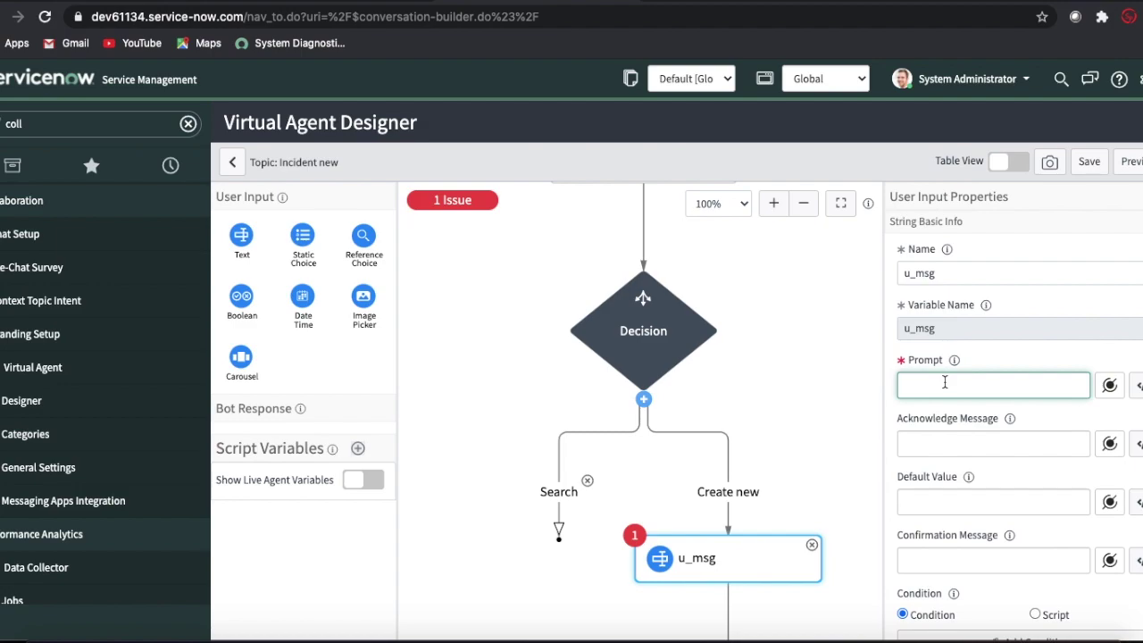
text(Please )
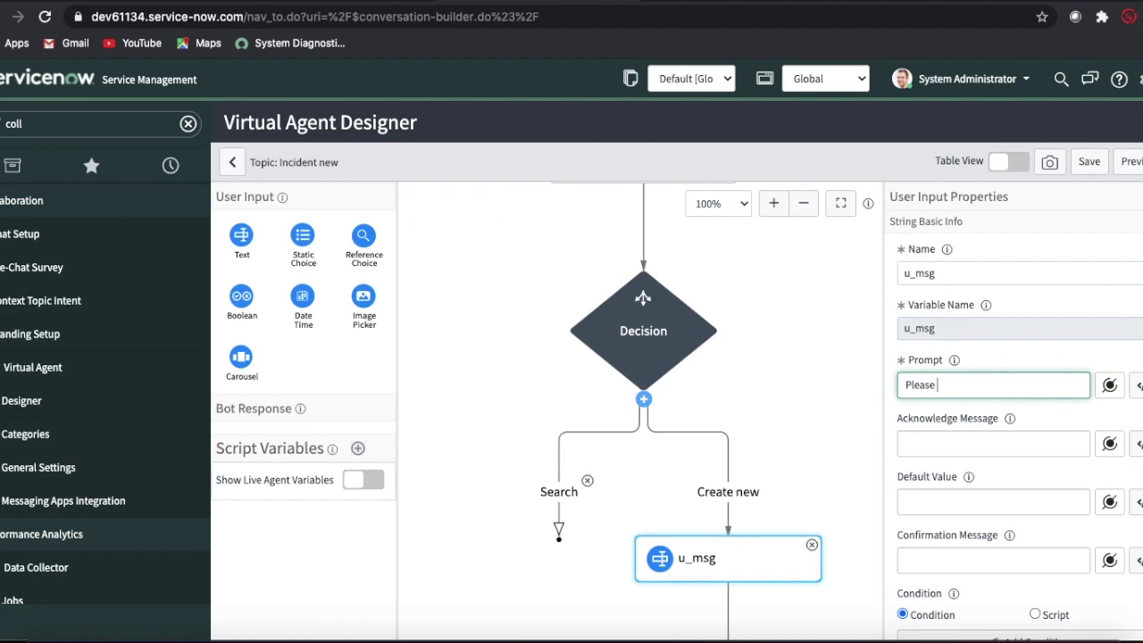
text(provide issue details)
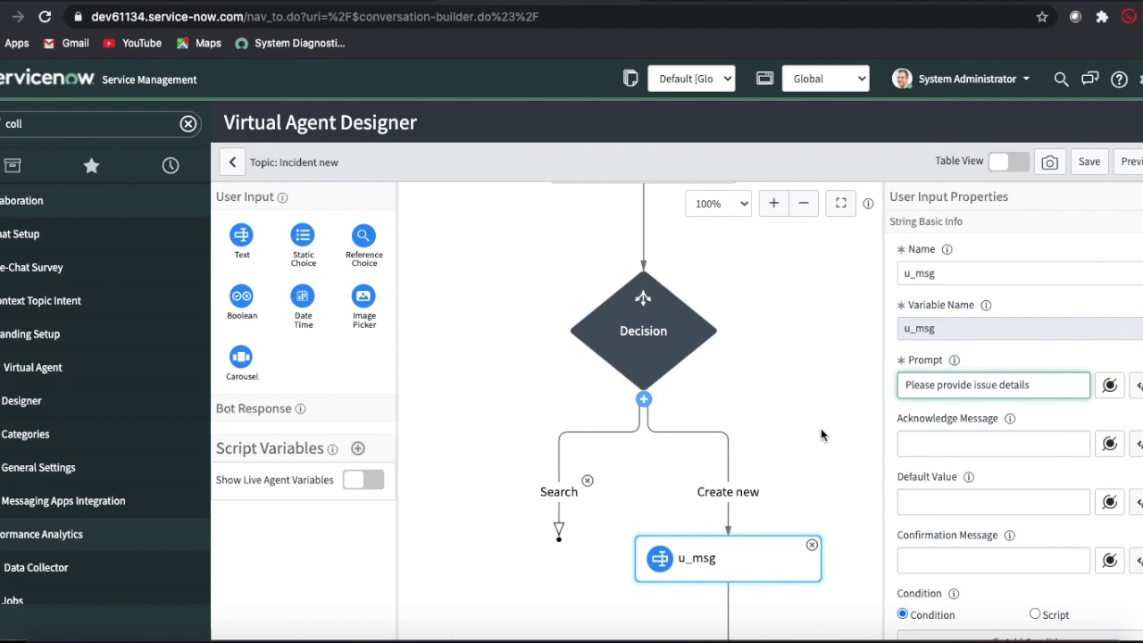
Step: Add a Script Action below u_msg in the Create new branch and name it process
scroll(818, 427, down, 3)
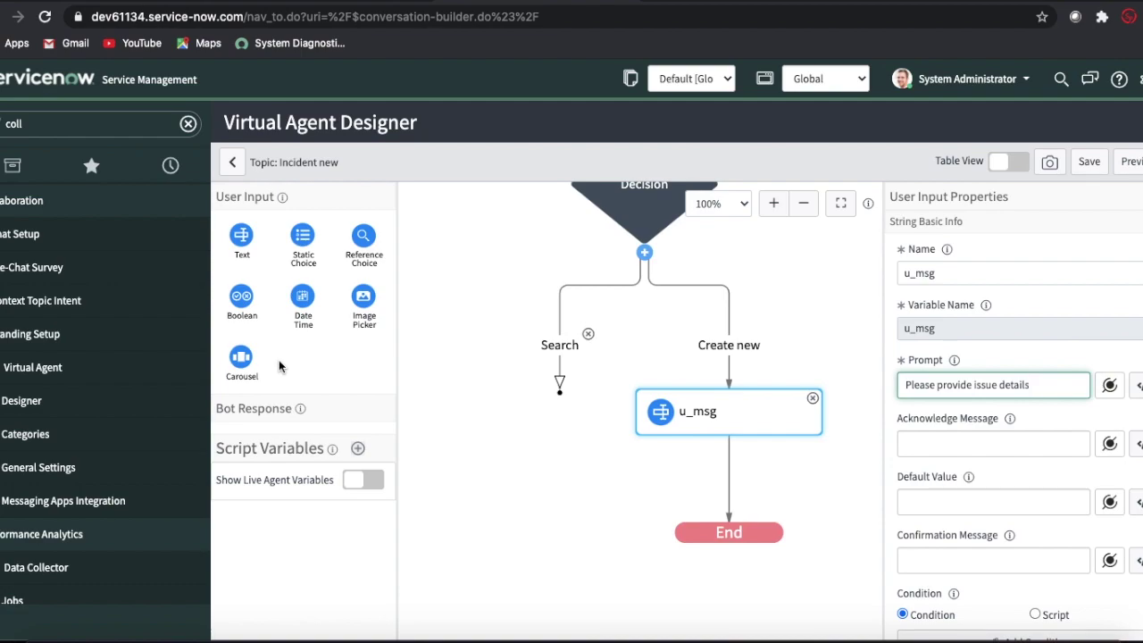
scroll(279, 360, down, 5)
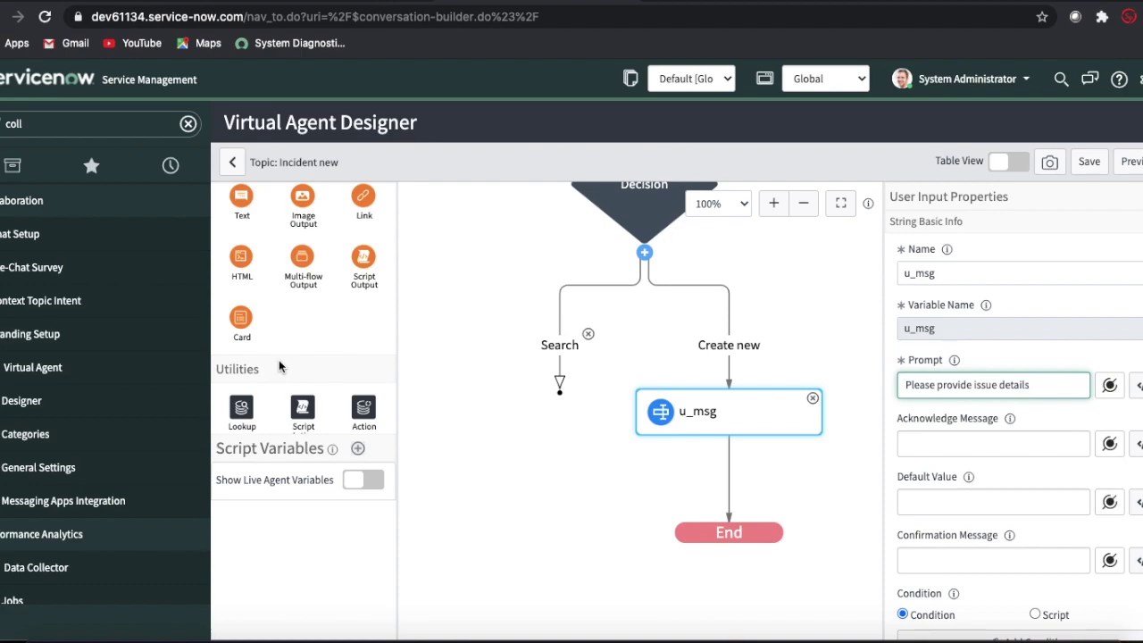
scroll(279, 359, down, 1)
drag(295, 353, 736, 479)
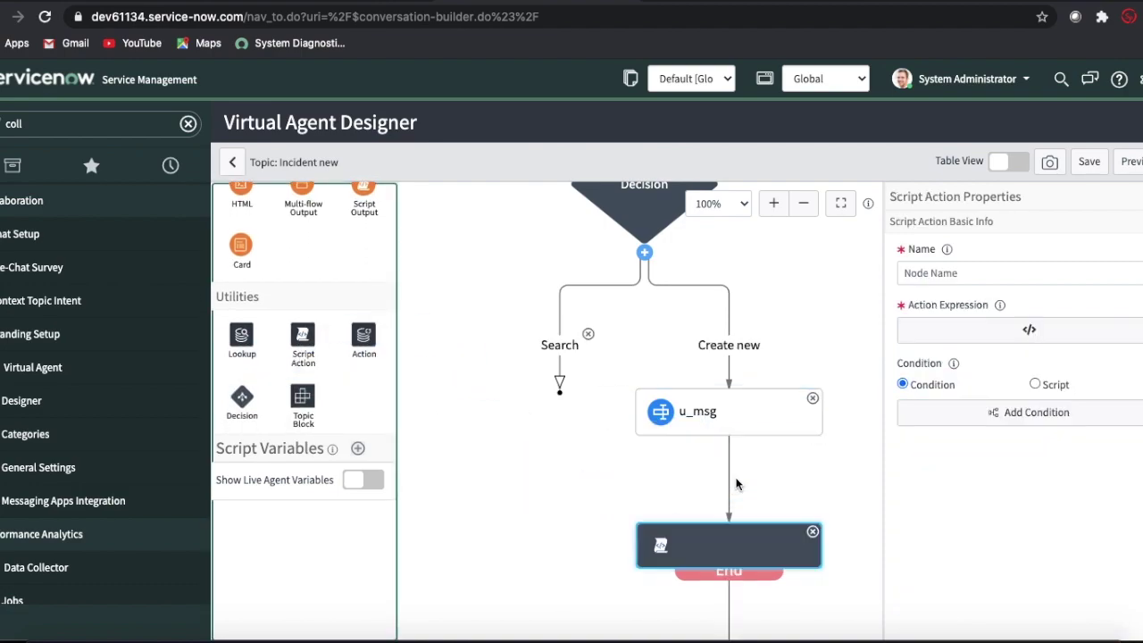
click(901, 272)
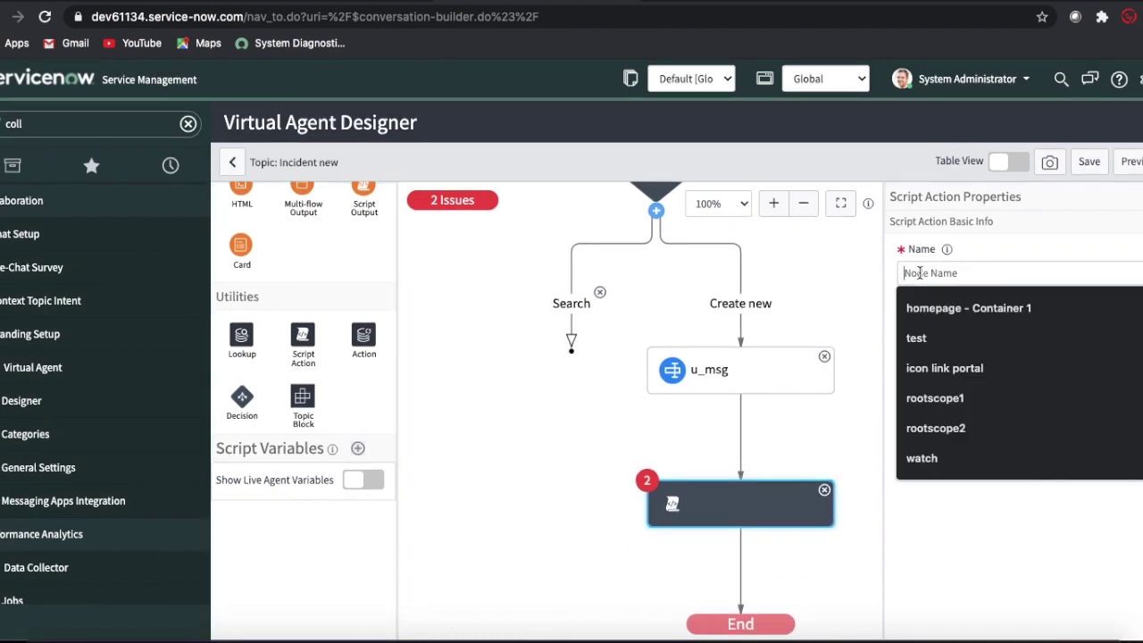
text(proc)
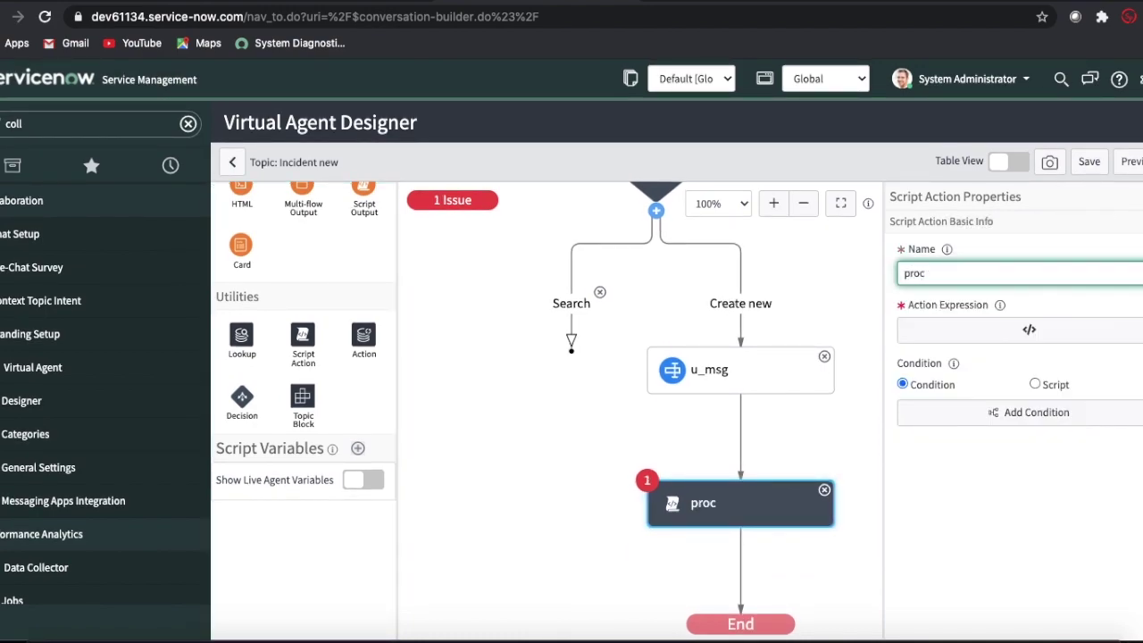
text(ess)
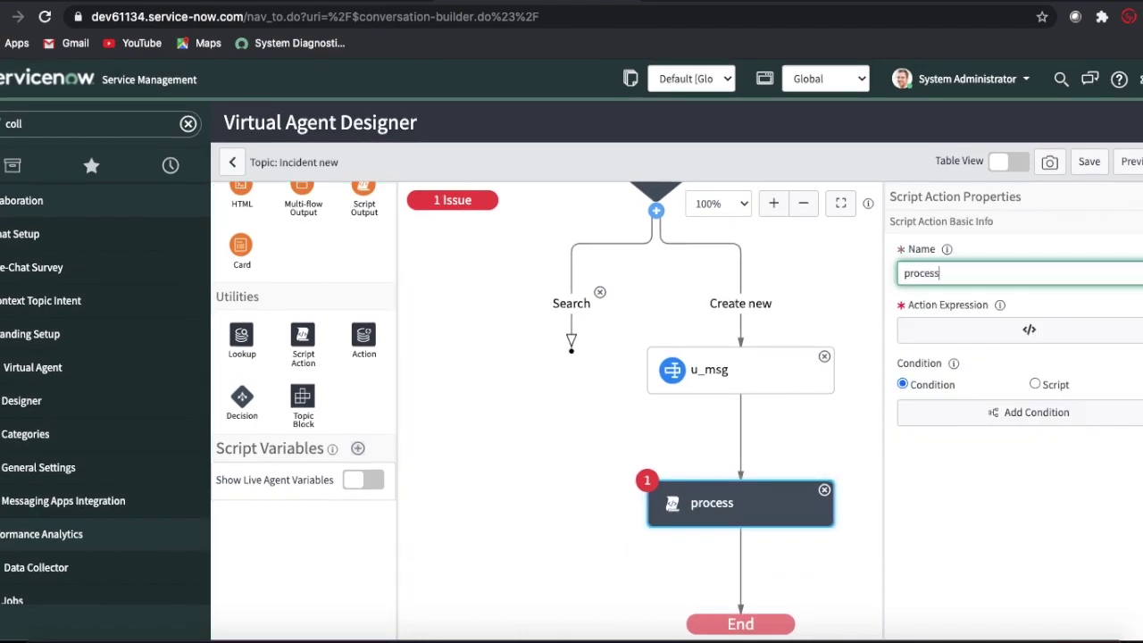
Step: In the process node's action expression, add the line var gr= new GlideRecord('incident'); below the comment block
click(1006, 331)
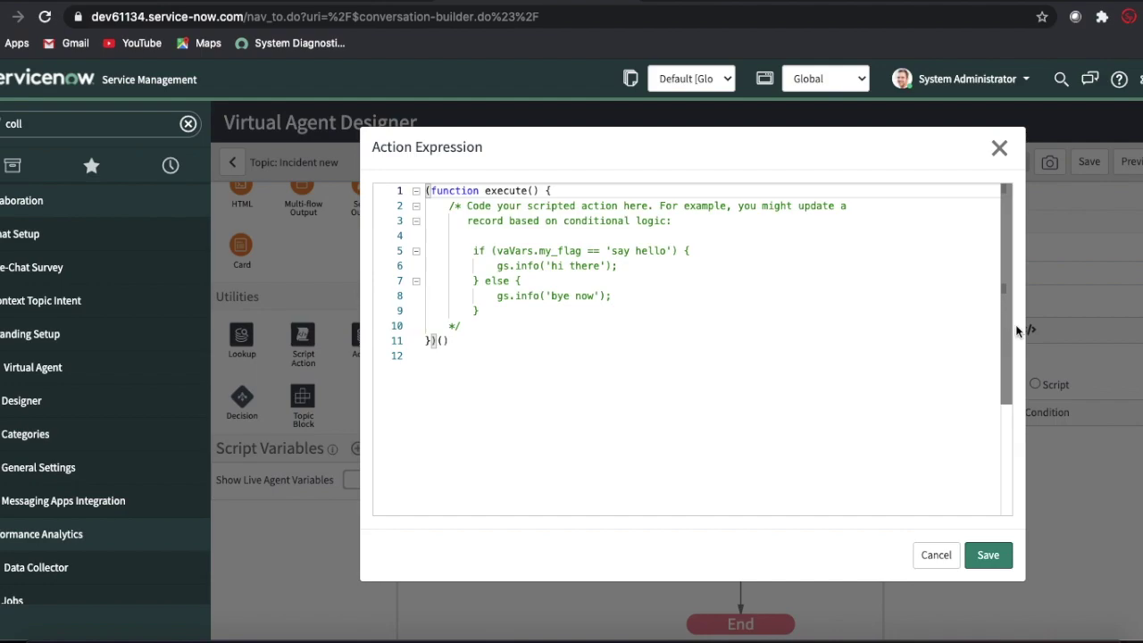
click(469, 326)
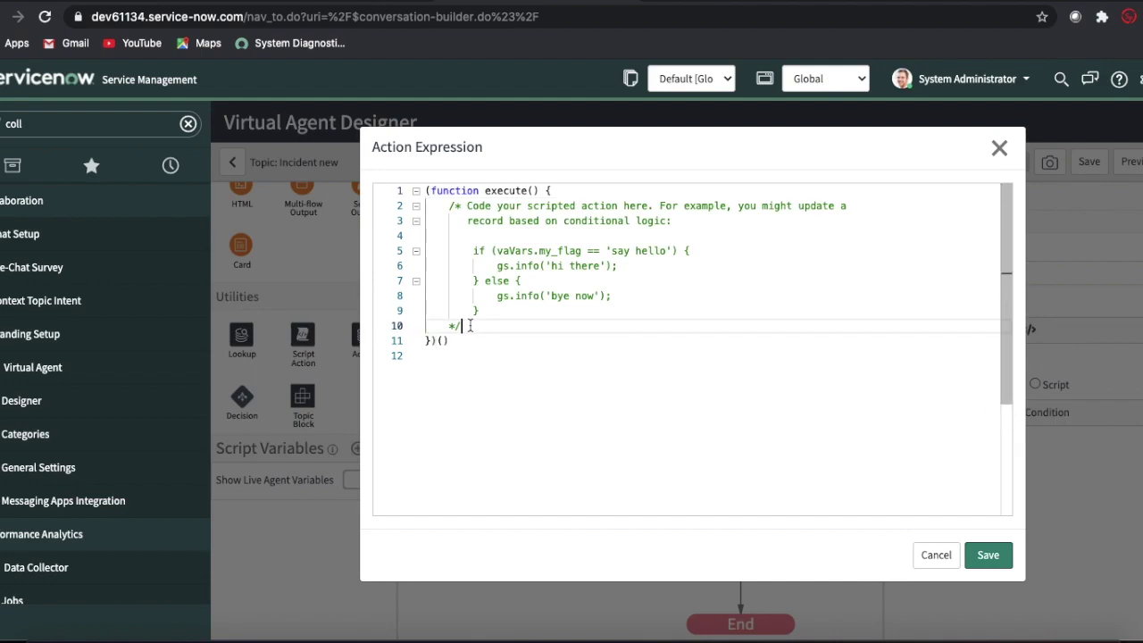
key(Return)
text(var )
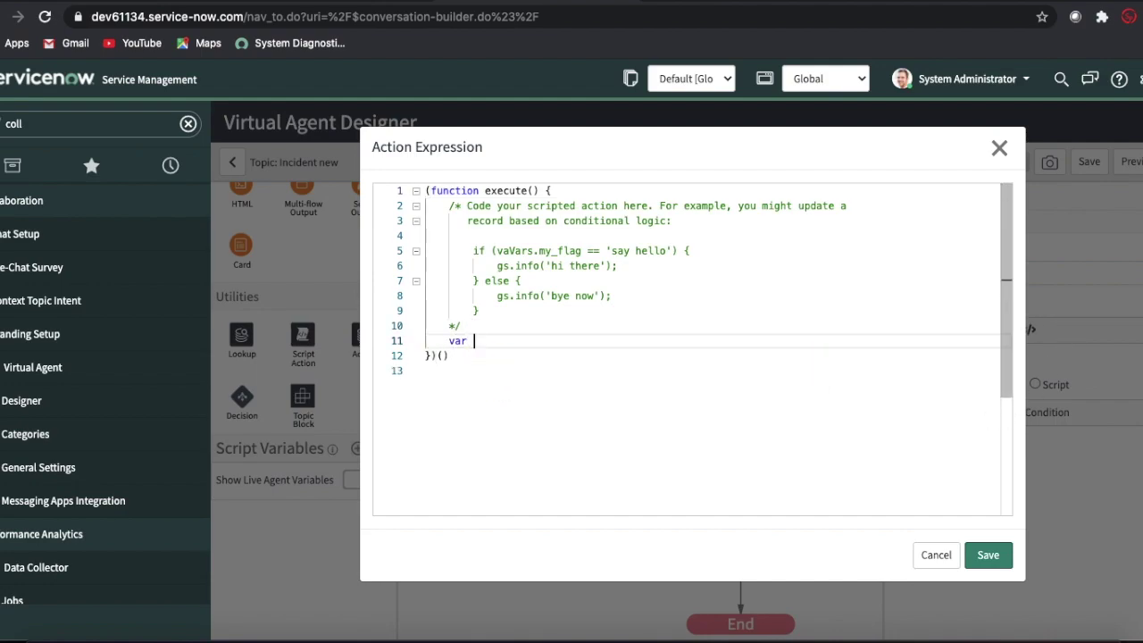
text(gr= new Glide)
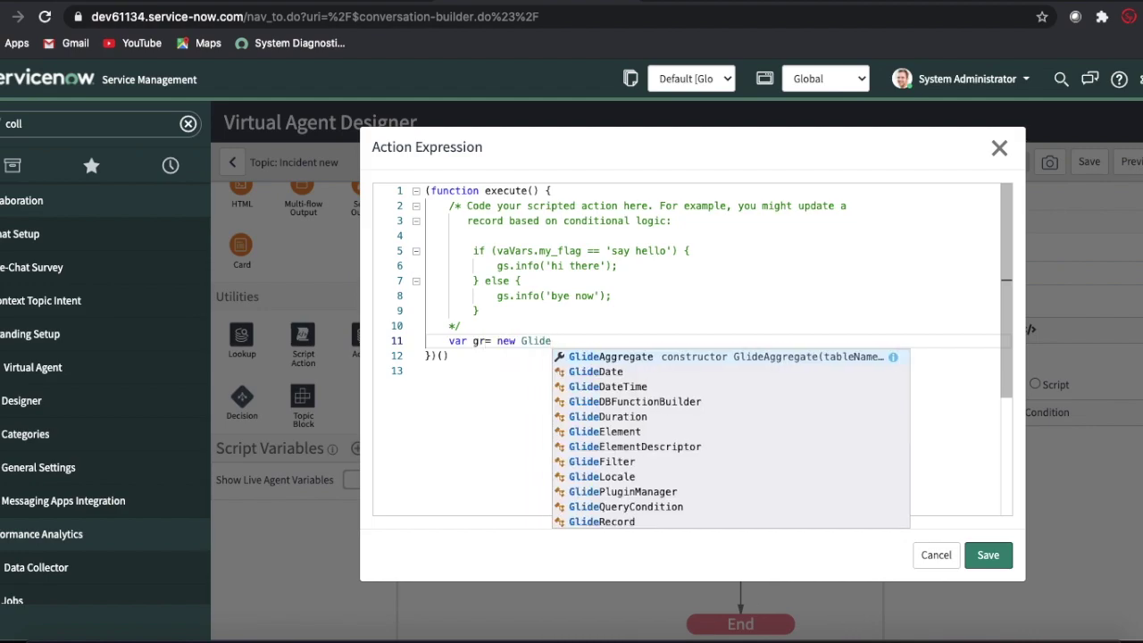
text(Re)
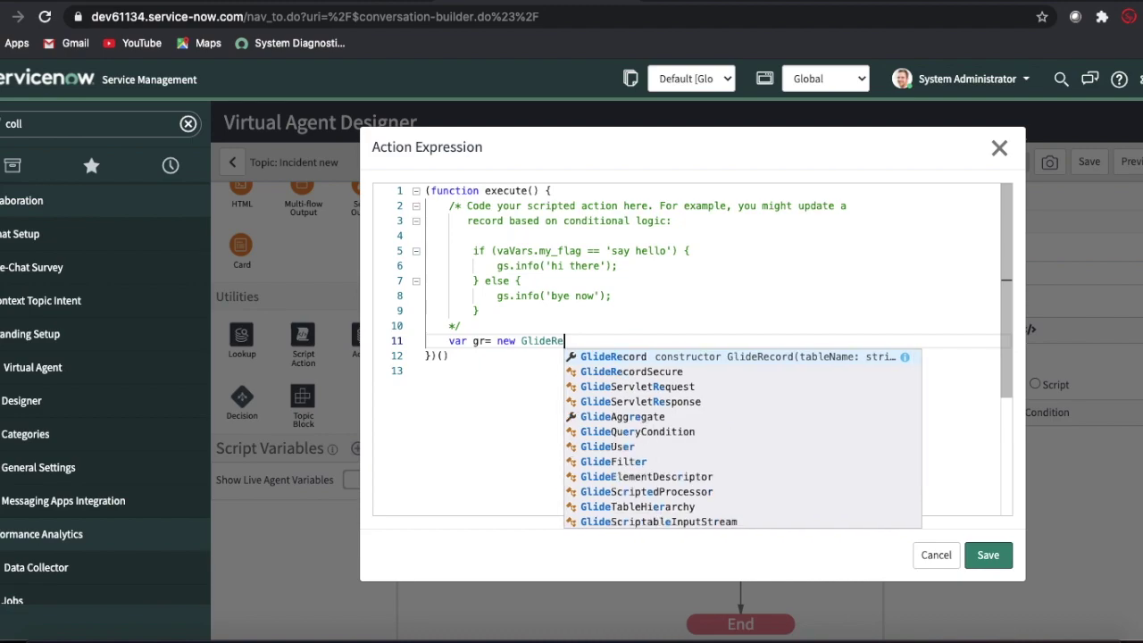
key(Return)
text(('incid)
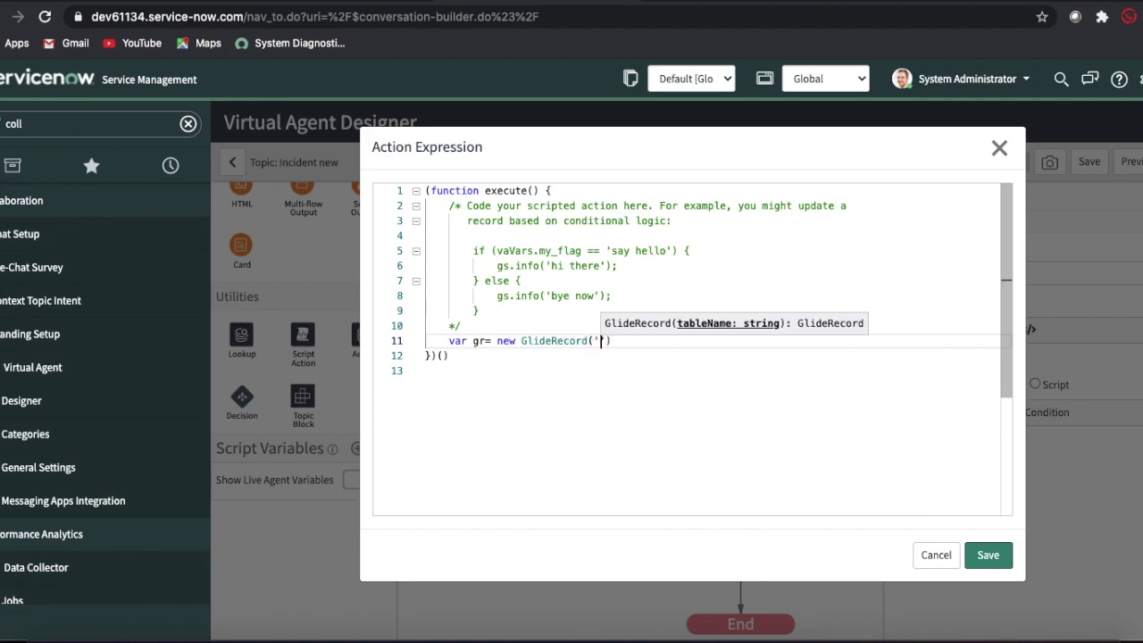
text(ent'))
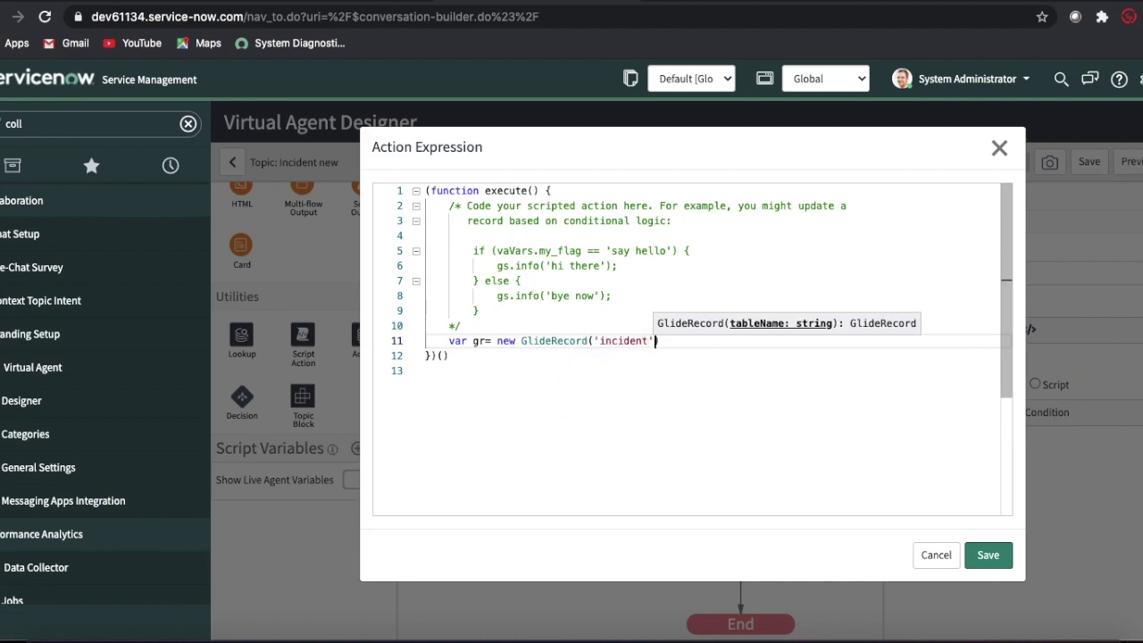
text(;)
Step: Add the line gr.initialize(); below the GlideRecord declaration
key(Return)
text(gt.i)
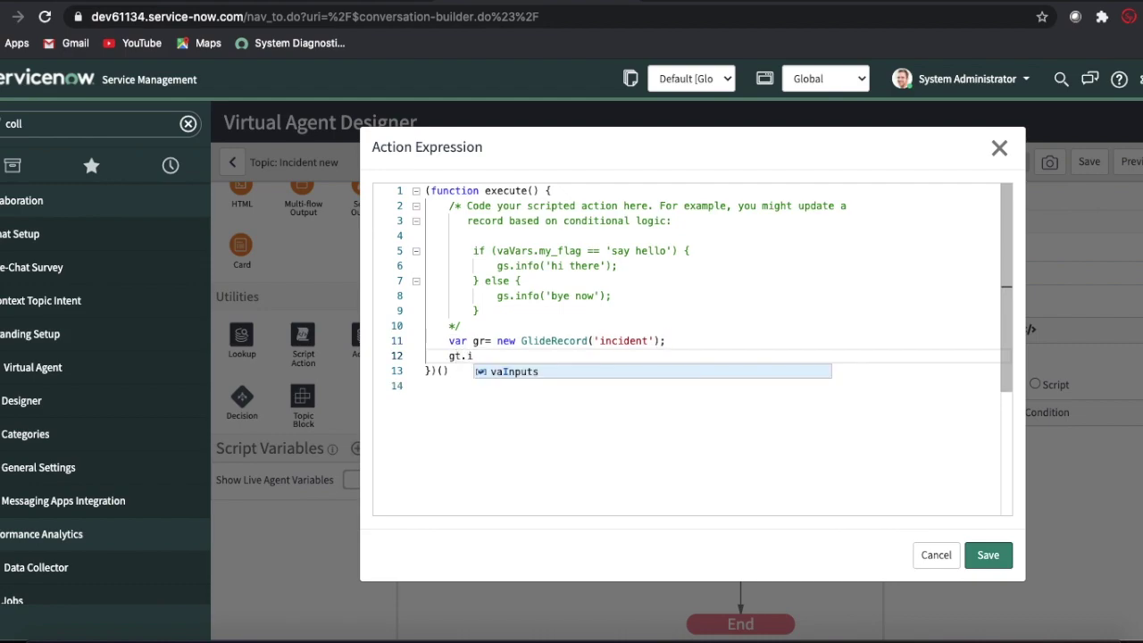
key(BackSpace)
key(BackSpace)
key(BackSpace)
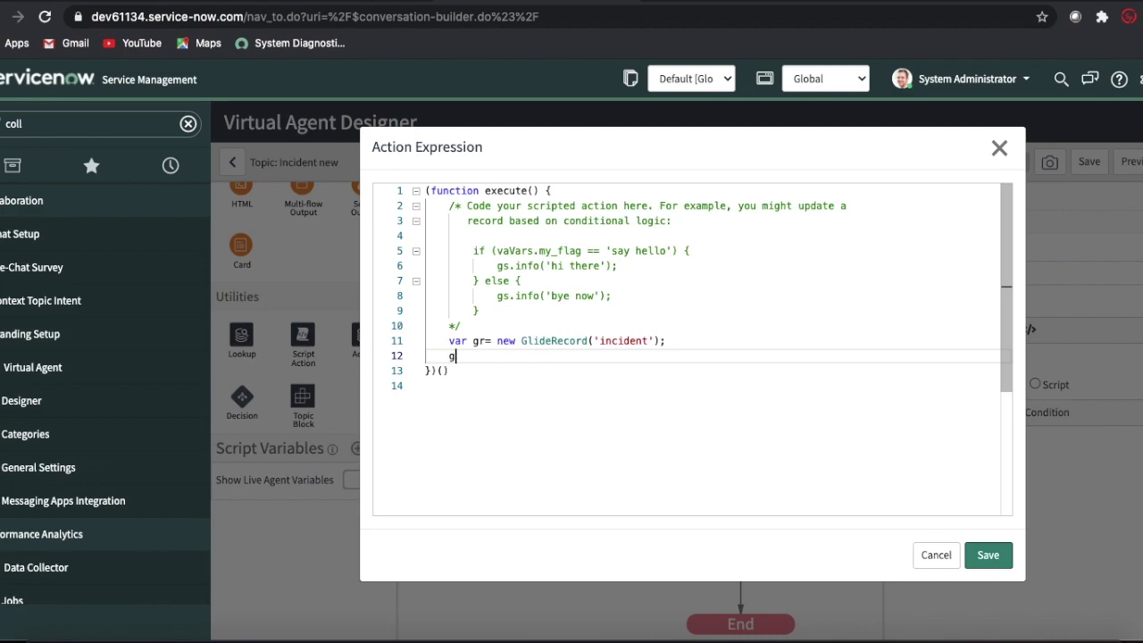
text(r.in)
key(Return)
text(())
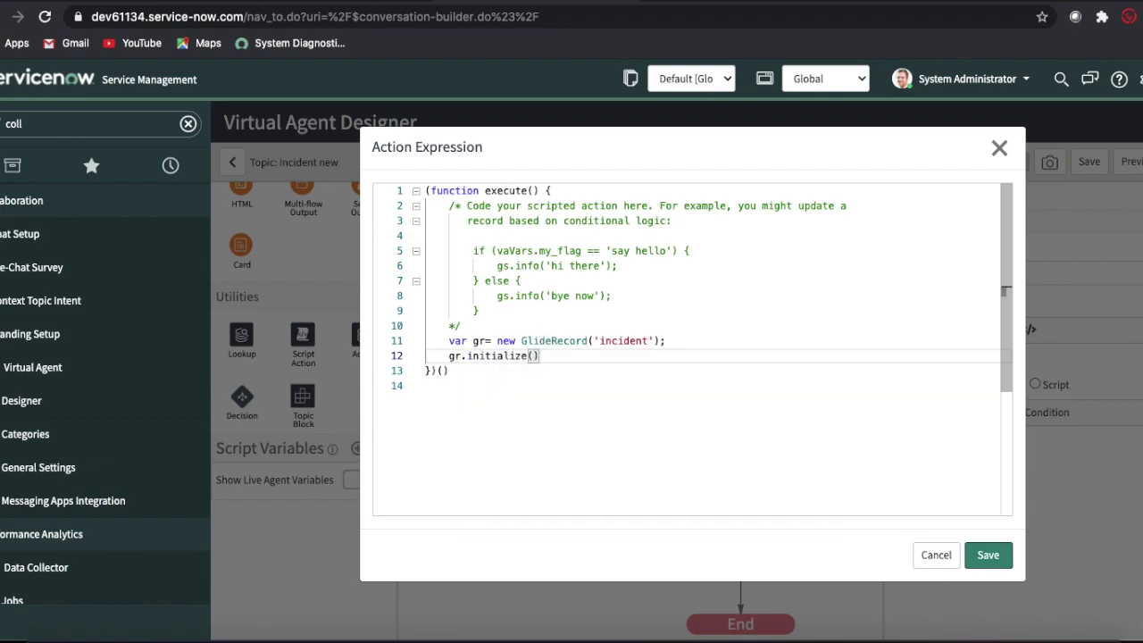
text(;)
Step: Add the line gr.short_description=vaInputs.u_msg; to the script
key(Return)
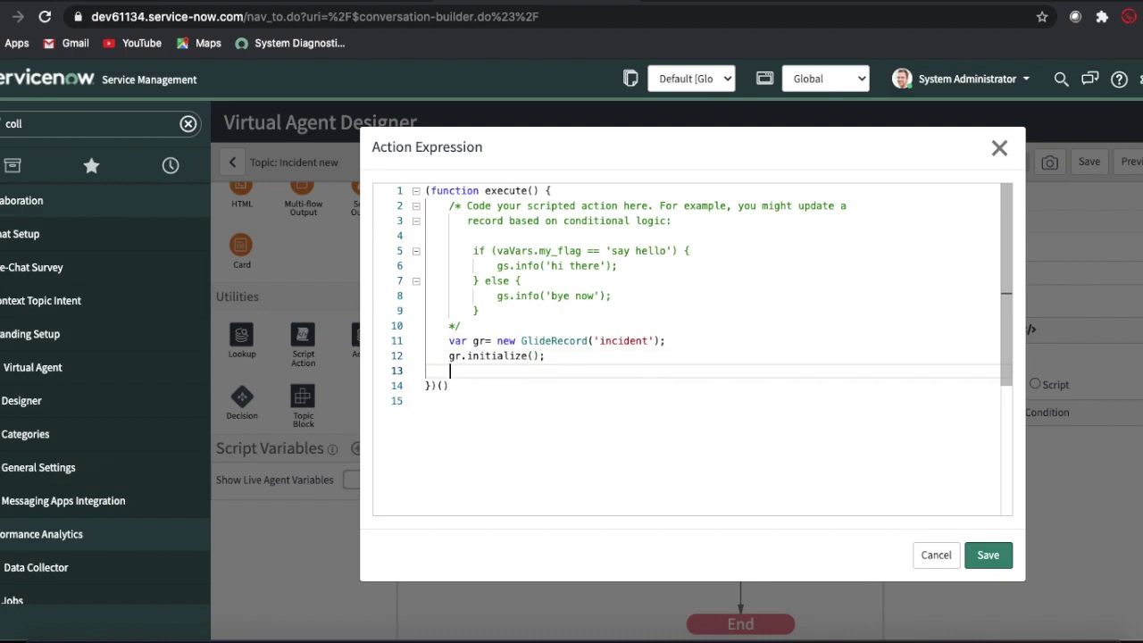
text(gr.shor)
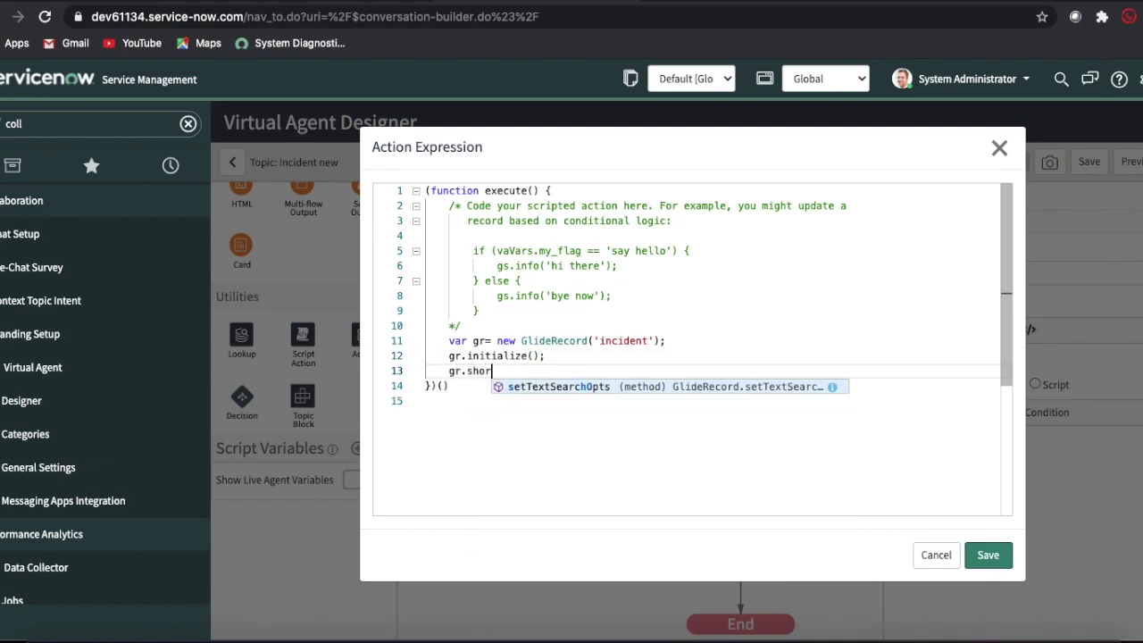
text(t_desc)
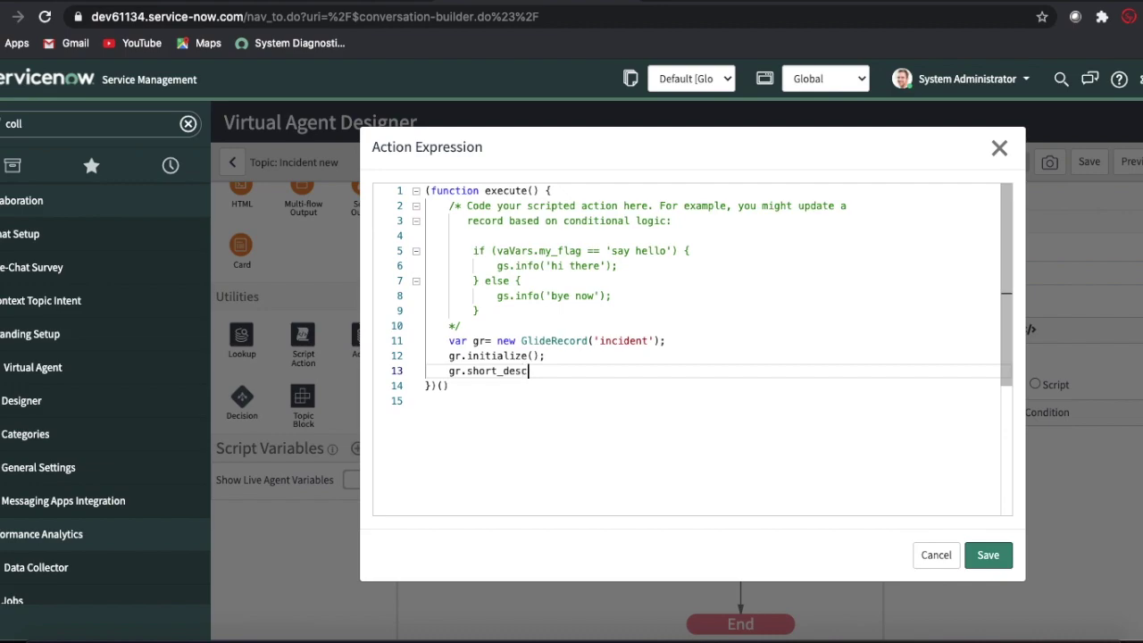
text(ription=)
text(var)
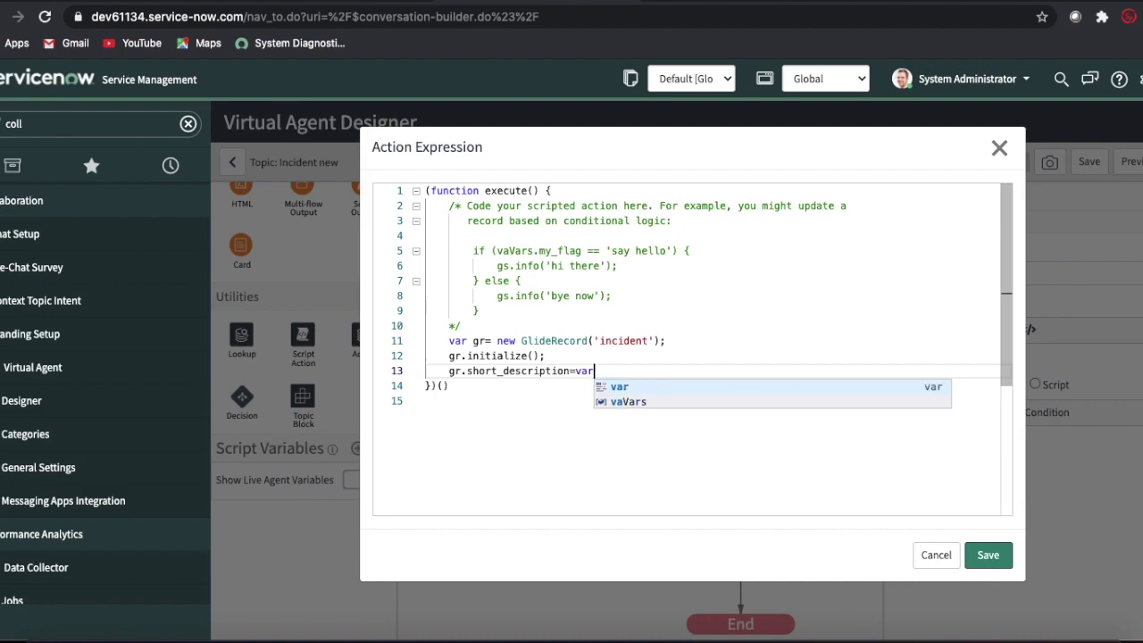
key(BackSpace)
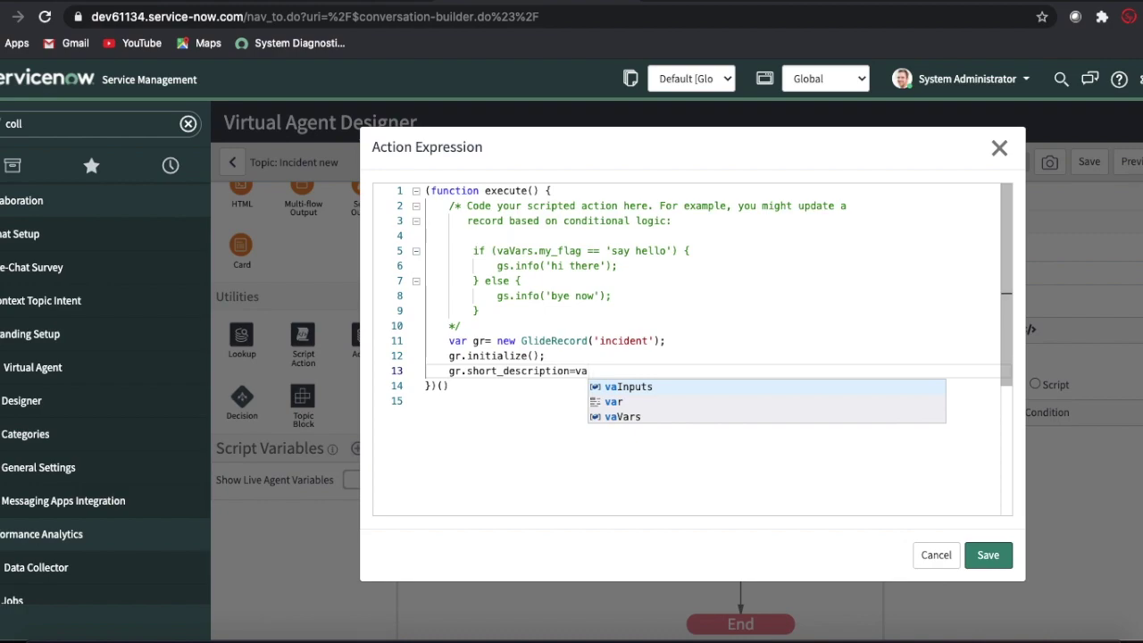
key(Return)
text(.)
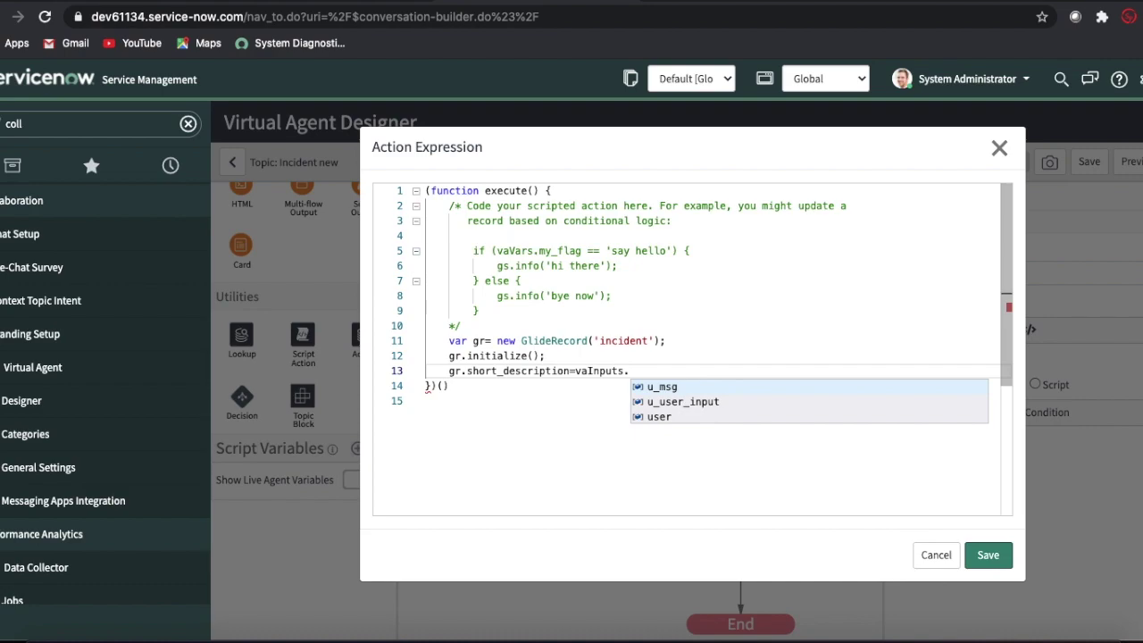
key(Return)
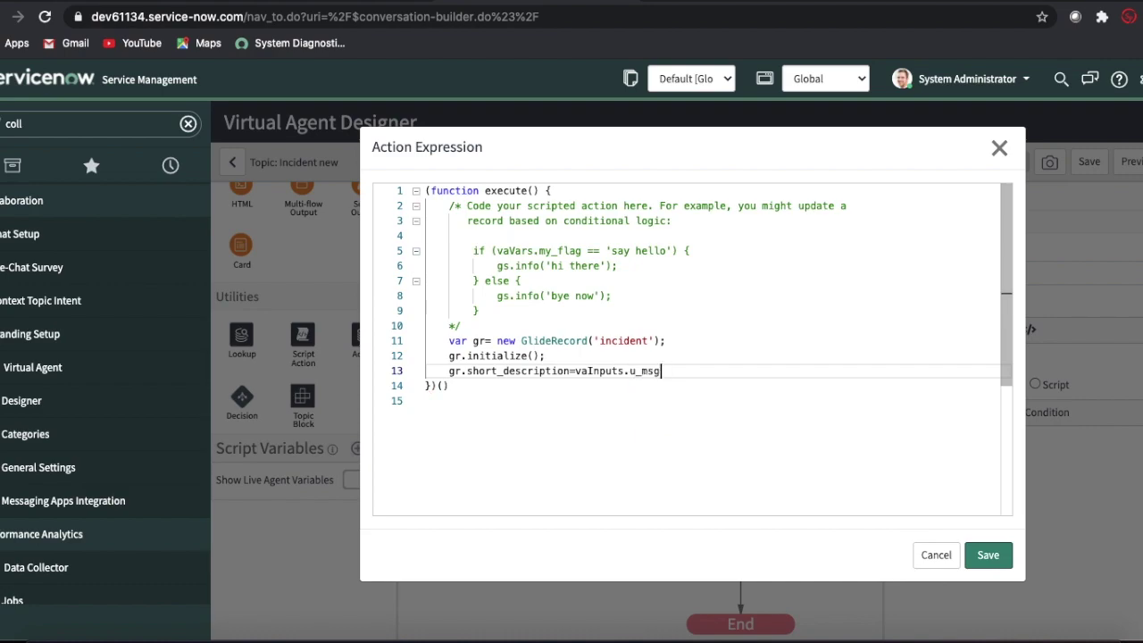
text(;)
Step: Finish the script with gr.insert(); and save the action expression
key(Return)
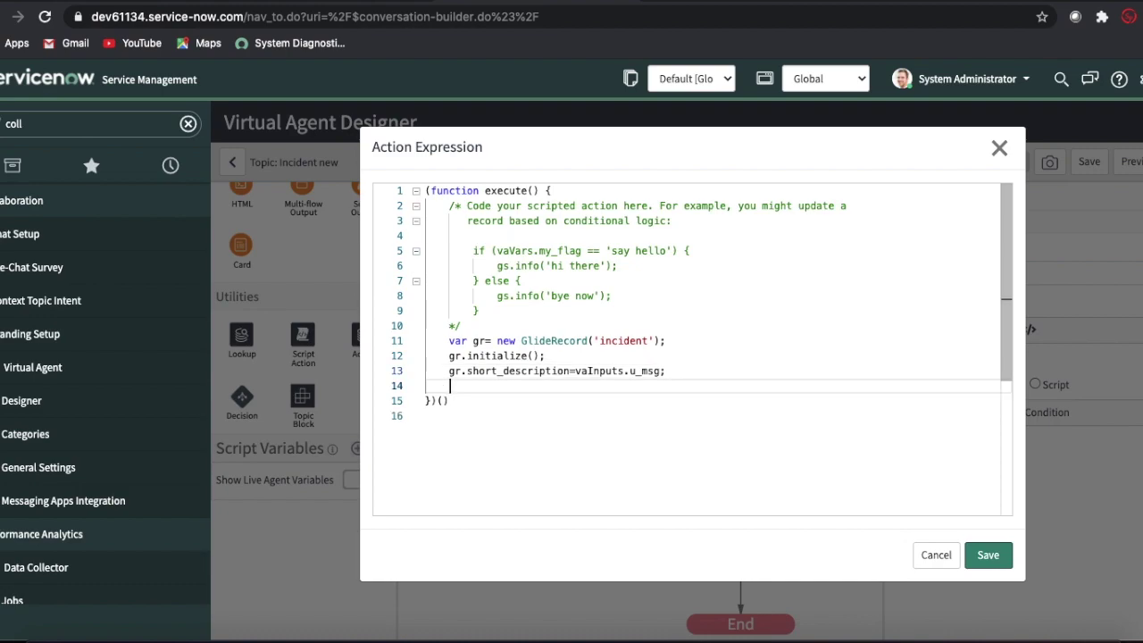
text(gr.in)
key(Down)
key(Return)
text(();)
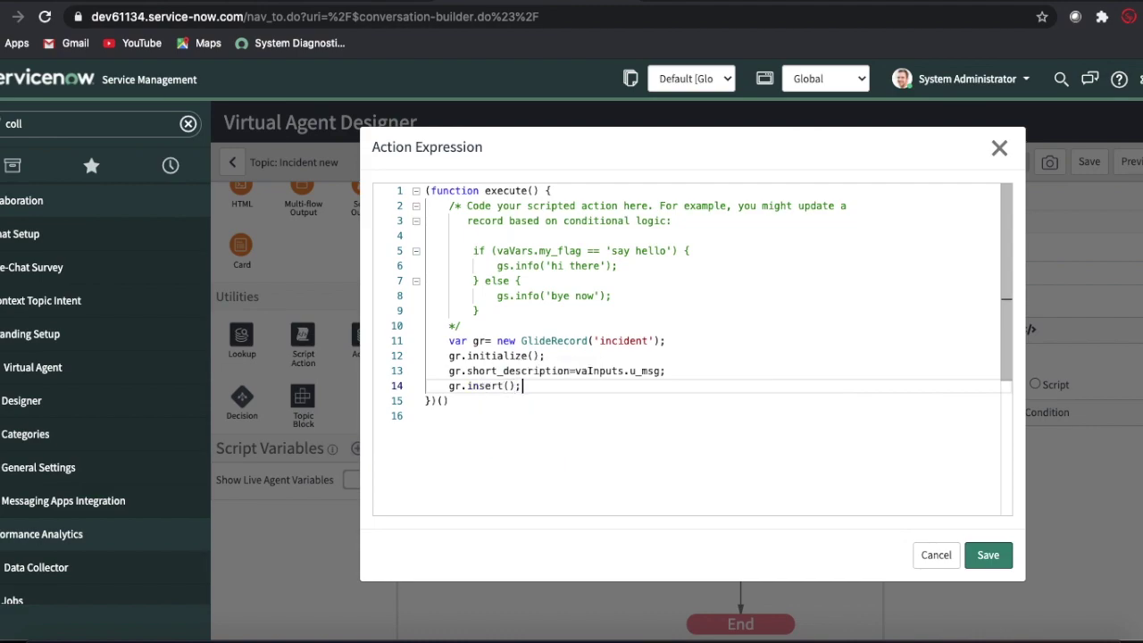
key(Return)
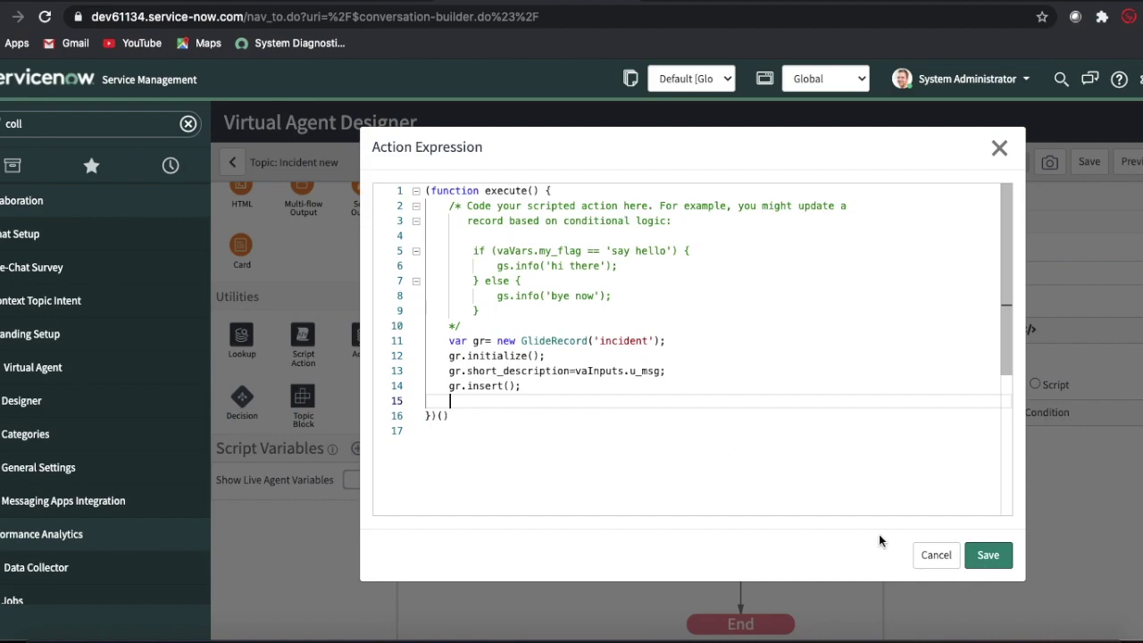
click(982, 554)
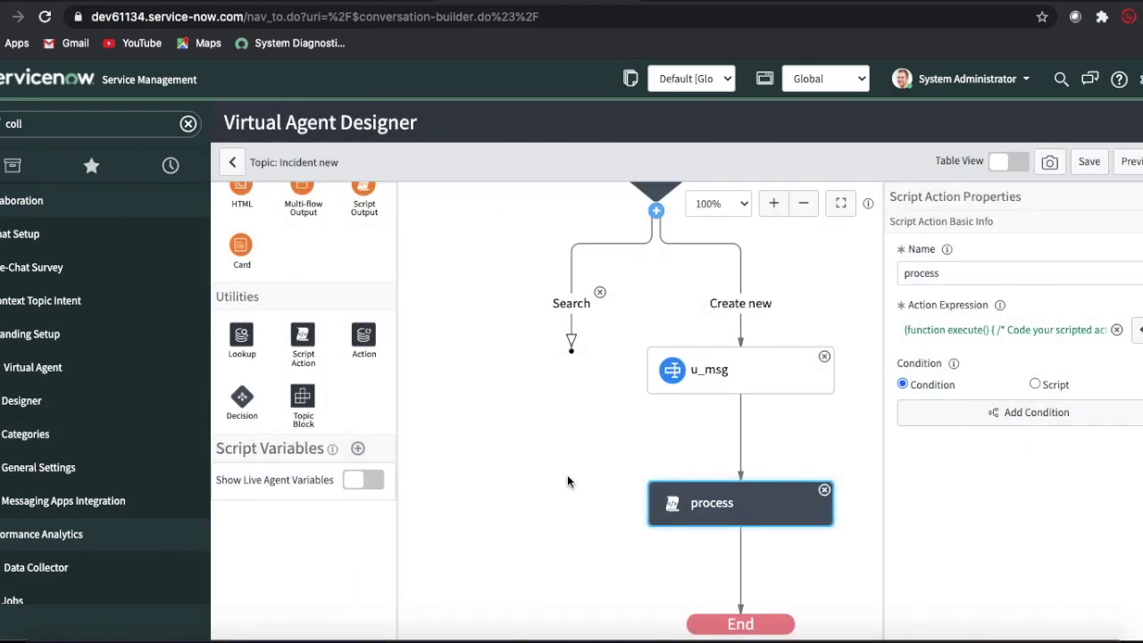
Step: Create a script variable named sid with no default value
click(358, 449)
click(596, 193)
text(su)
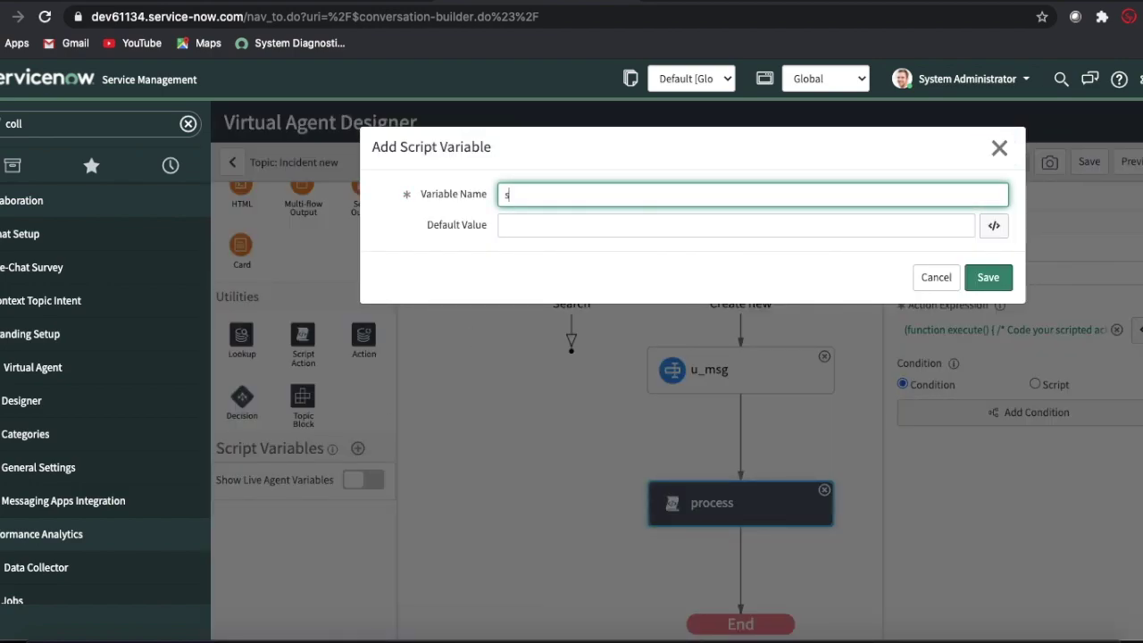
key(BackSpace)
key(BackSpace)
text(sid)
click(978, 278)
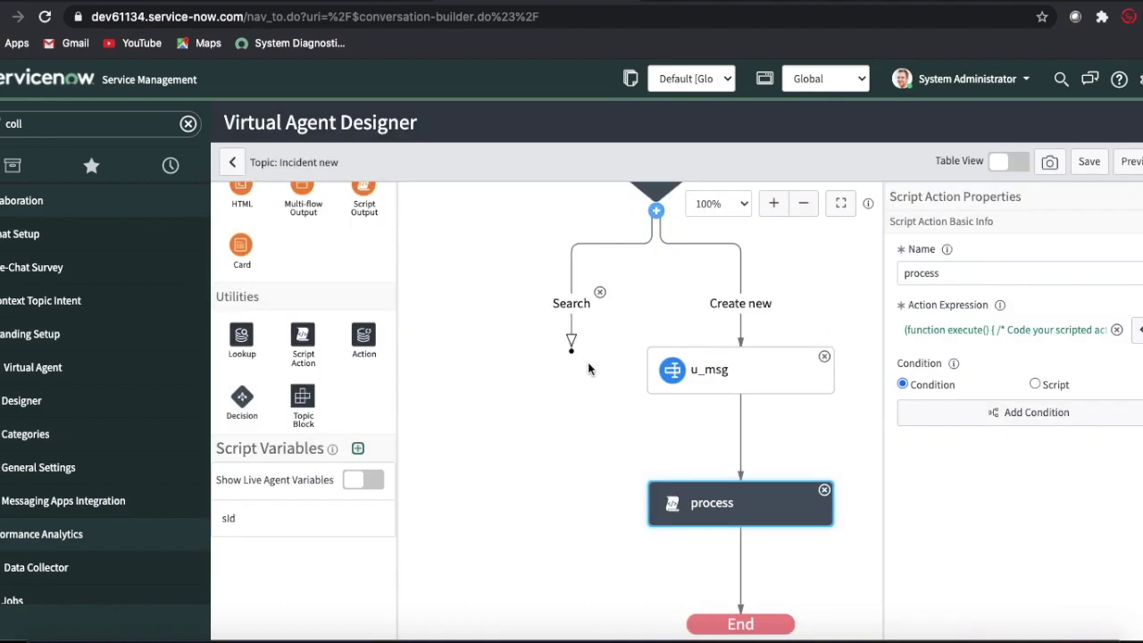
Step: Create a script variable named inc_number with no default value
click(357, 448)
click(622, 200)
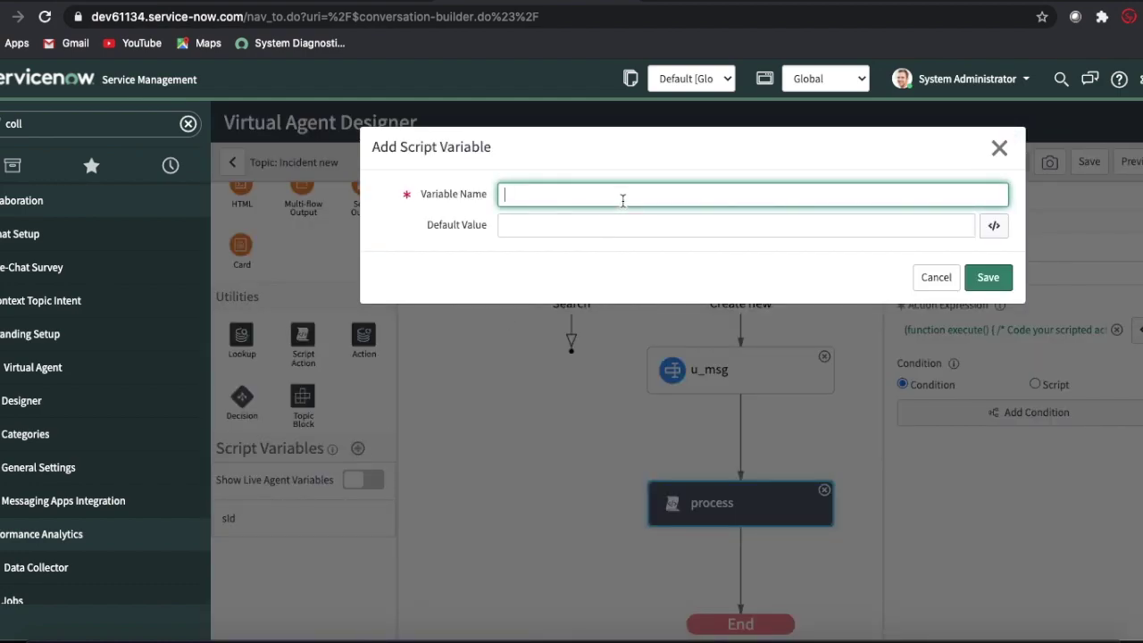
text(inc_number)
click(987, 278)
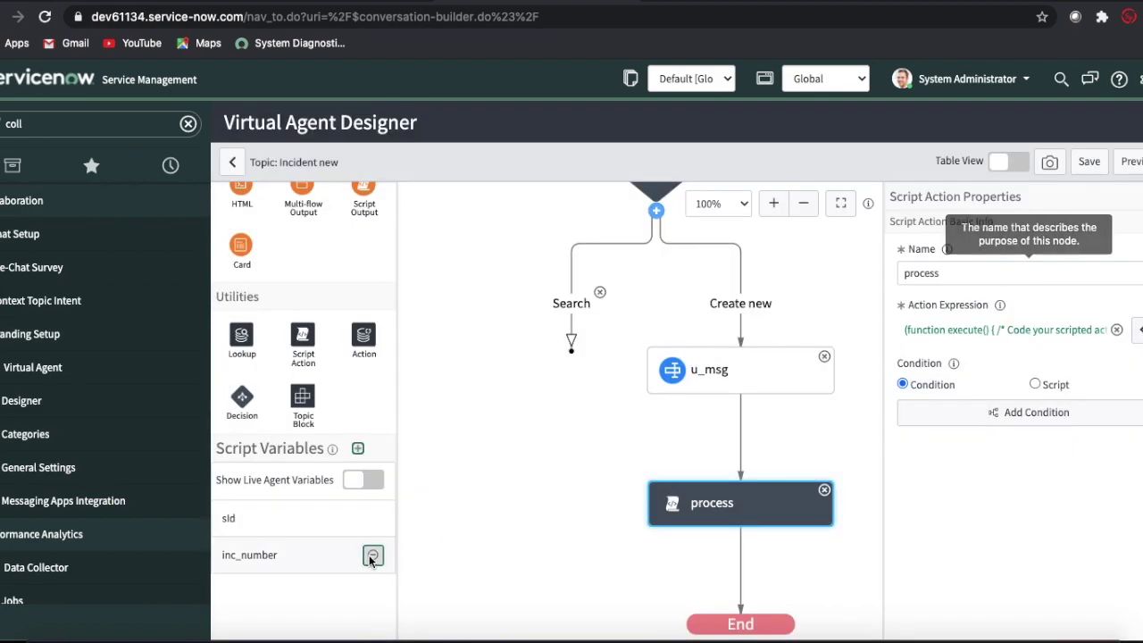
Step: Check the name and default value of the sId script variable
click(242, 518)
click(592, 198)
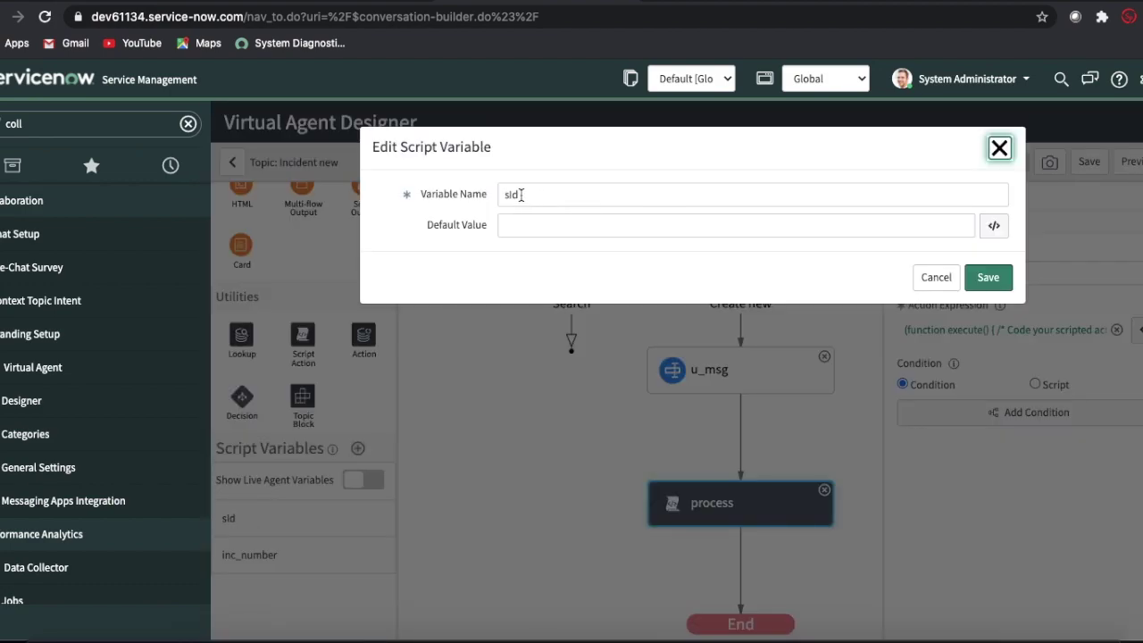
click(988, 276)
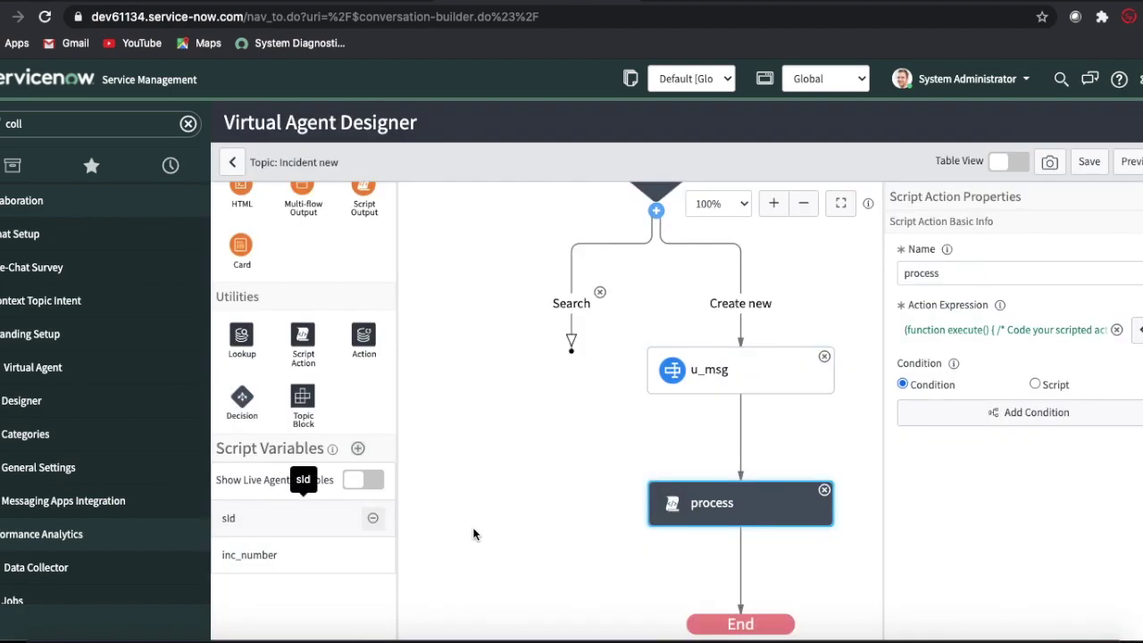
Step: Add the line vaVars.inc_number=gr.number; after gr.insert(); in the process node's action expression
scroll(471, 533, down, 1)
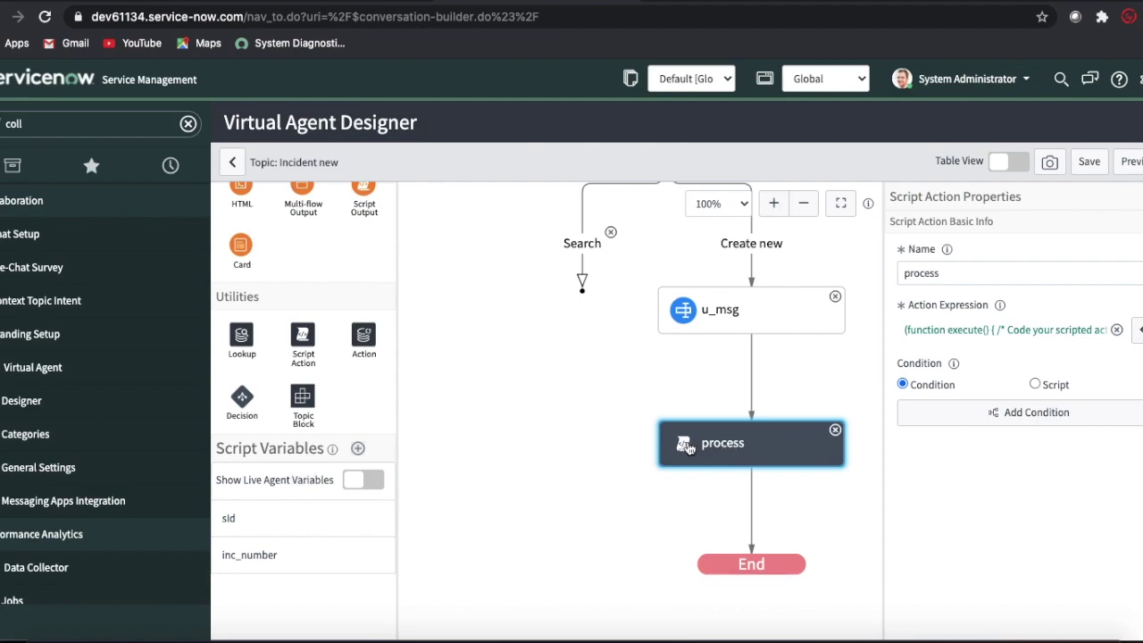
click(923, 330)
click(523, 399)
text(var)
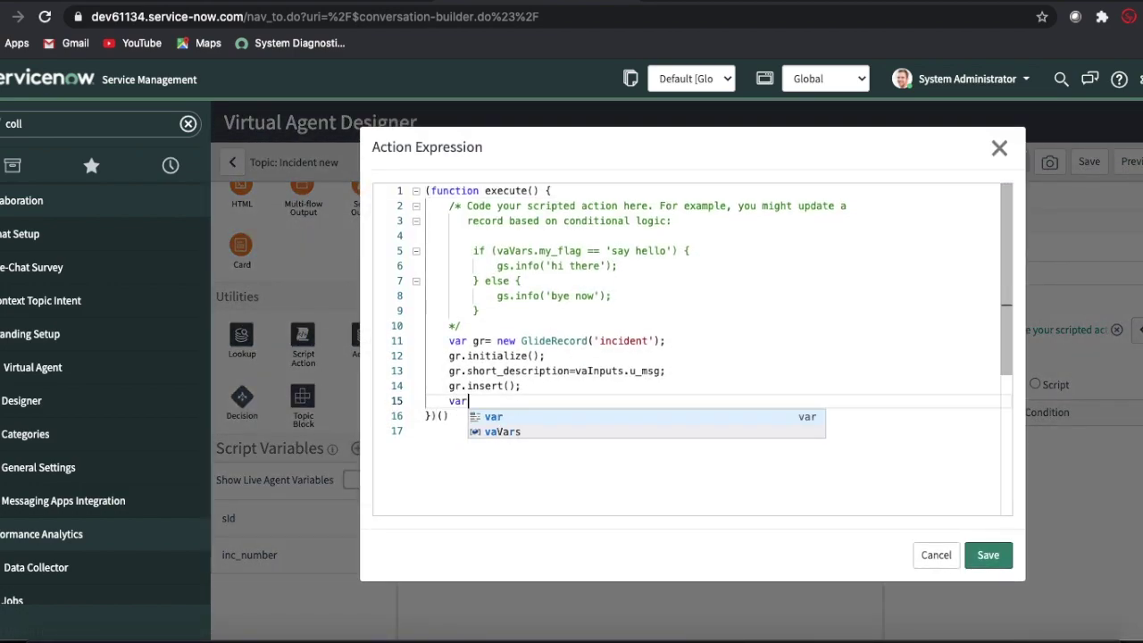
key(BackSpace)
key(Down)
key(Down)
key(Return)
text(.)
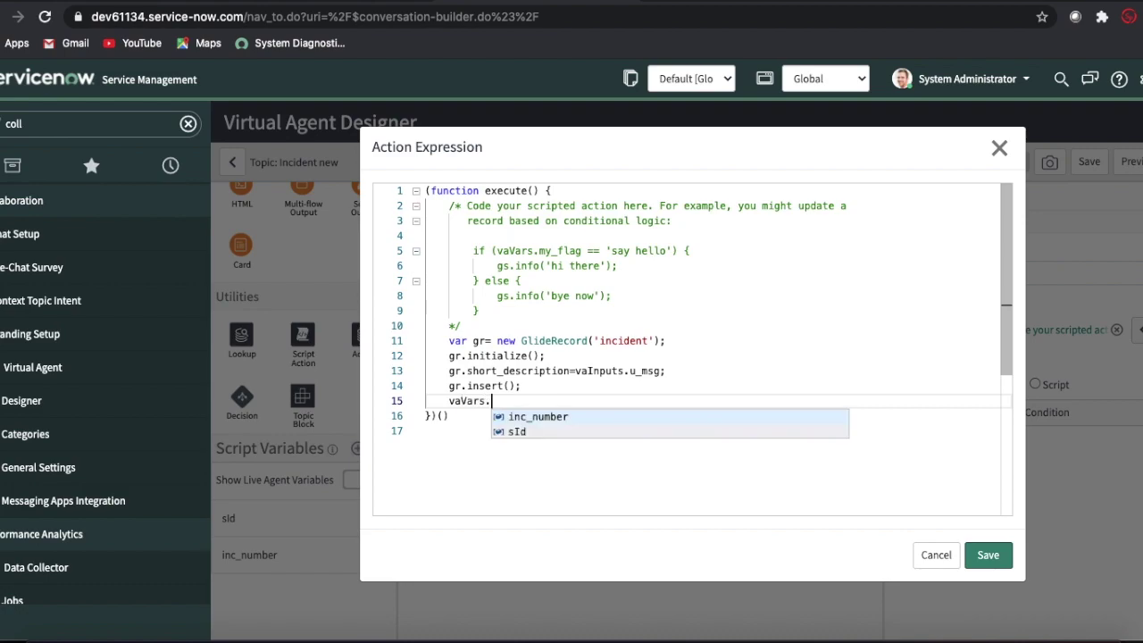
key(Return)
text(=gr.nu)
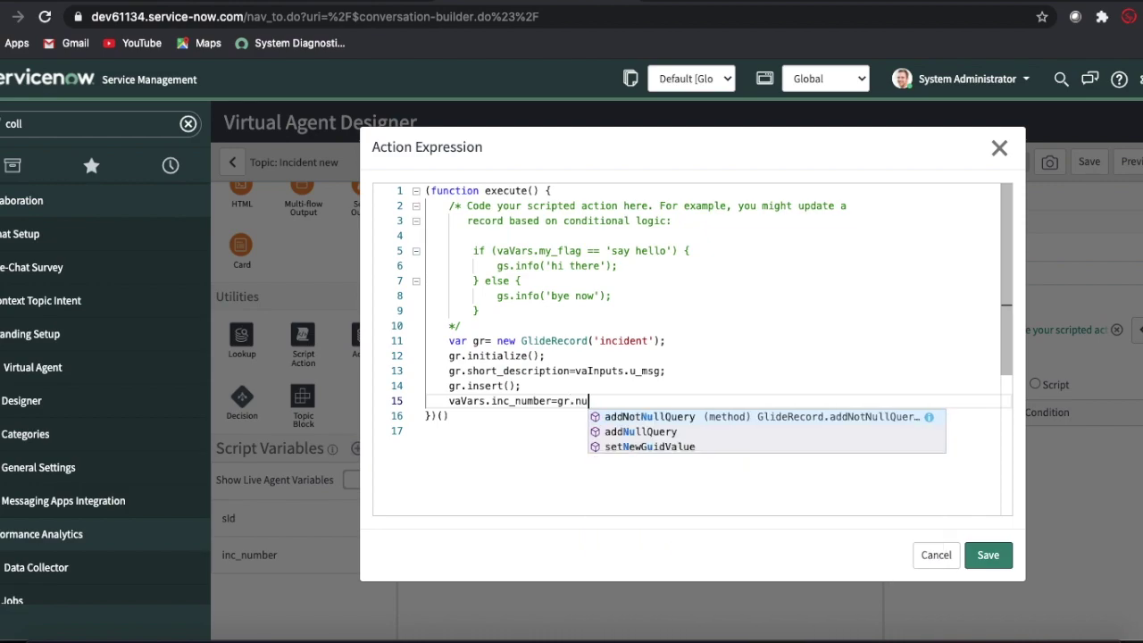
text(mber)
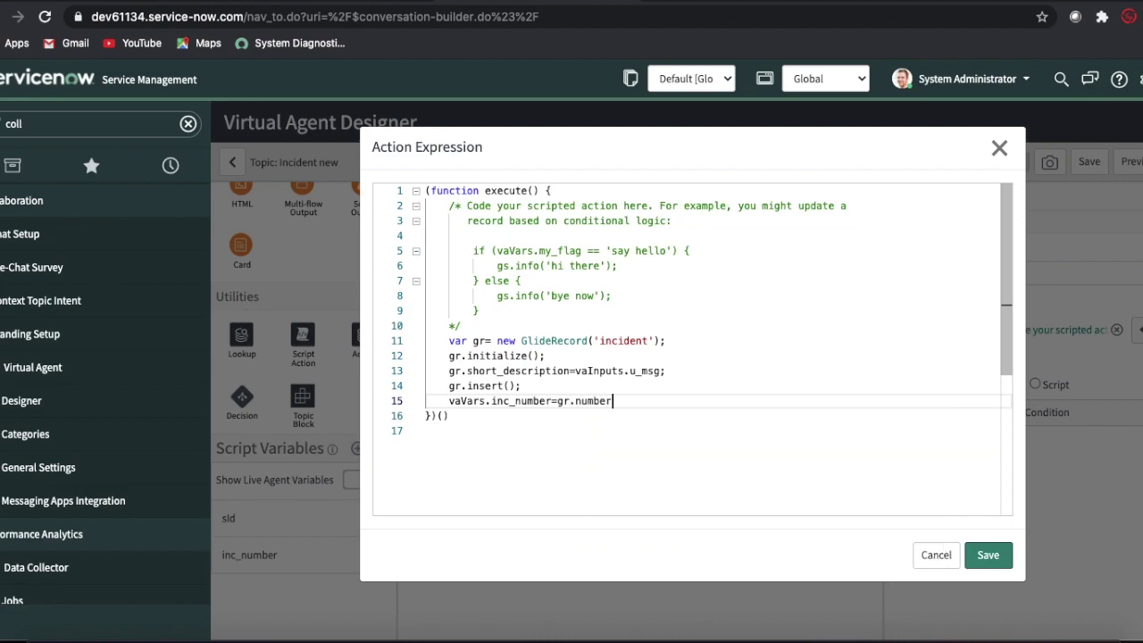
text(;)
Step: Add the line vaVars.sId=gr.sys_id; to the end of the script and save the action expression
key(Return)
text(r)
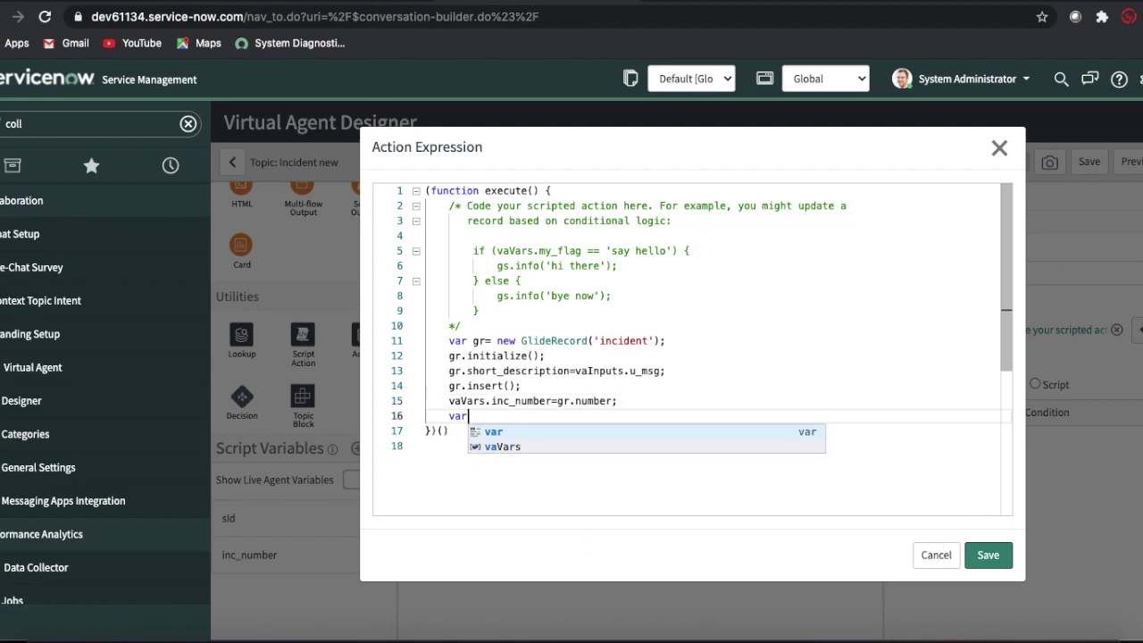
key(Down)
key(Return)
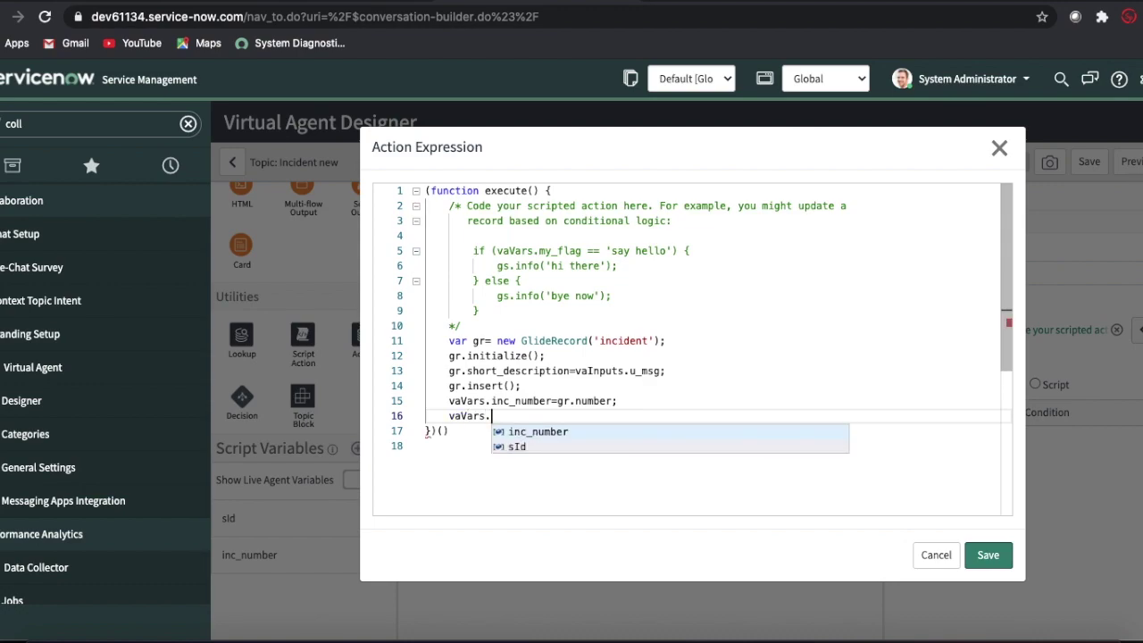
key(Down)
key(Return)
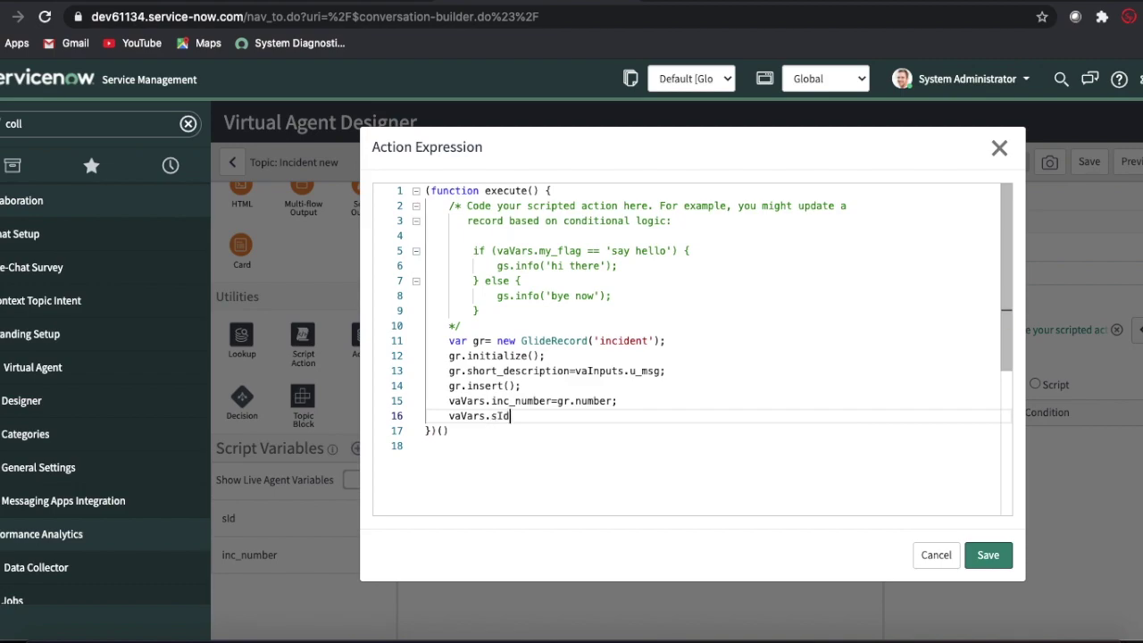
text(=gr.)
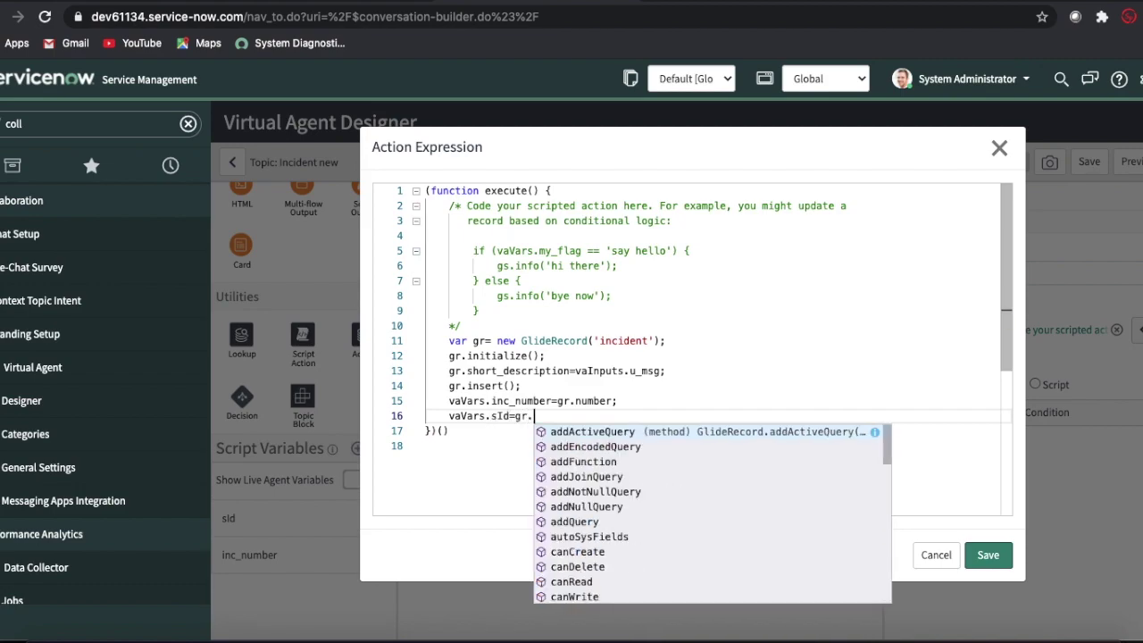
text(sys_id)
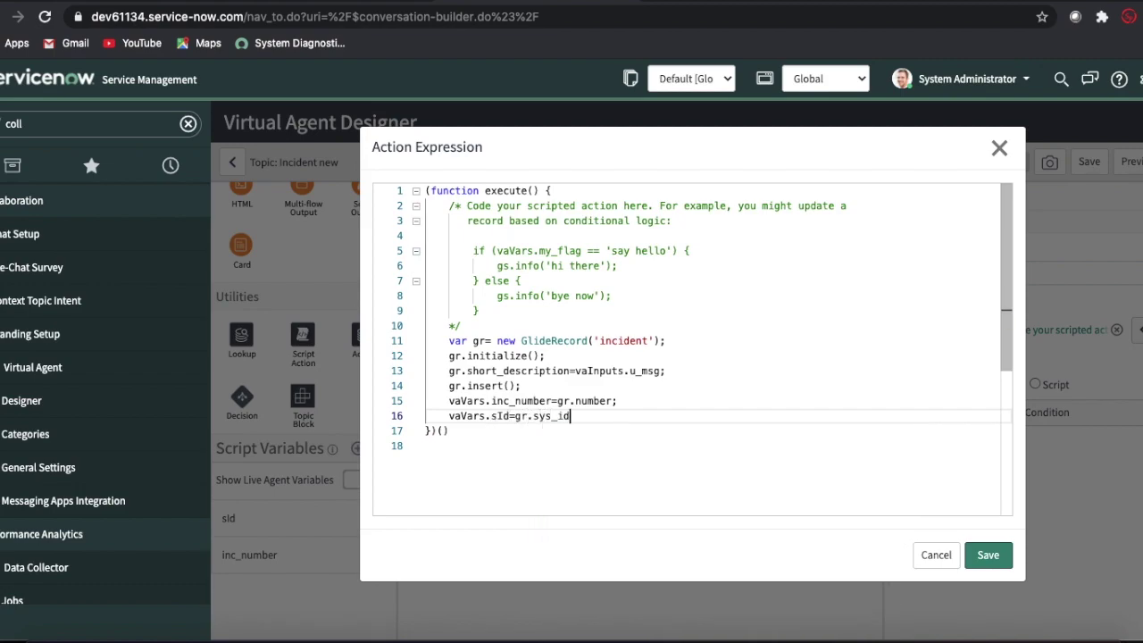
text(;)
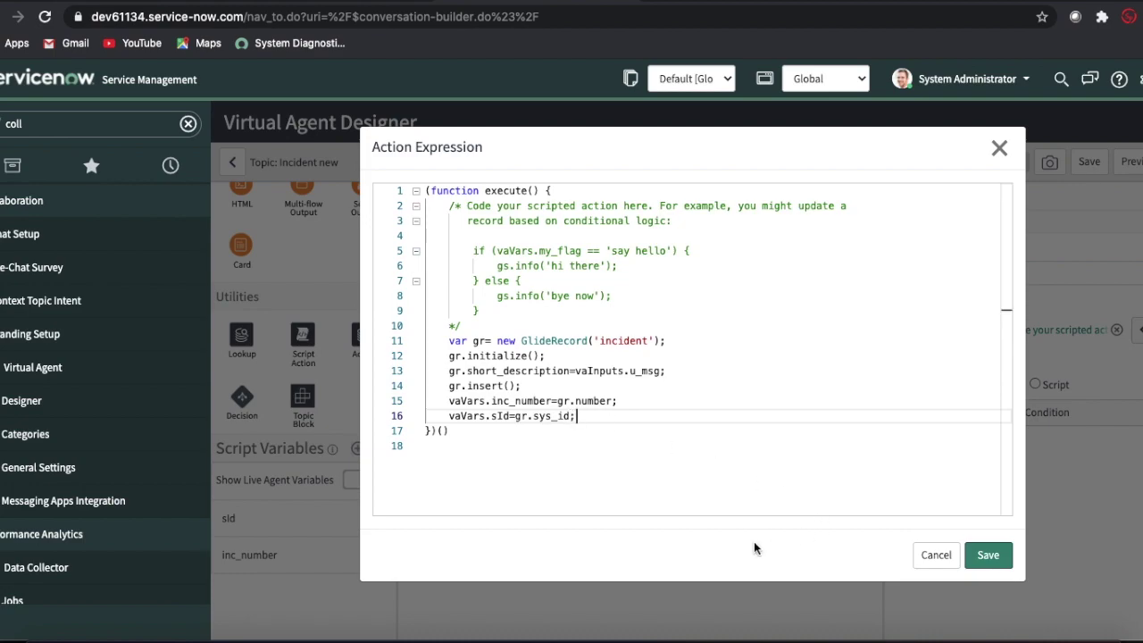
click(985, 553)
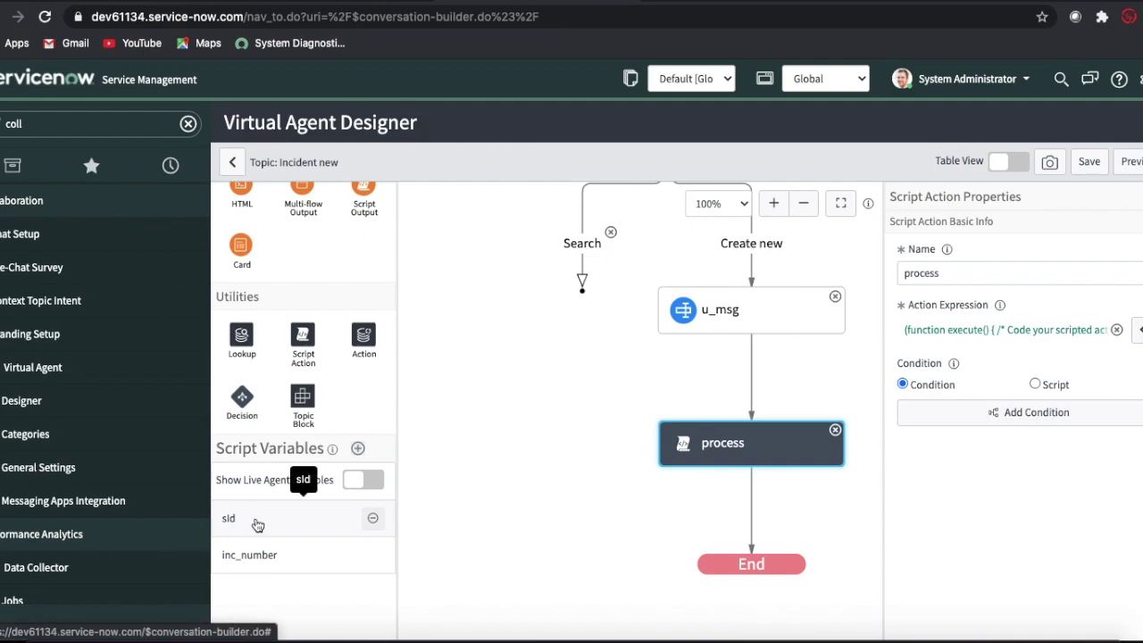
Step: Add a Link bot response between the process node and End, and name it link
scroll(300, 215, up, 4)
scroll(300, 214, up, 3)
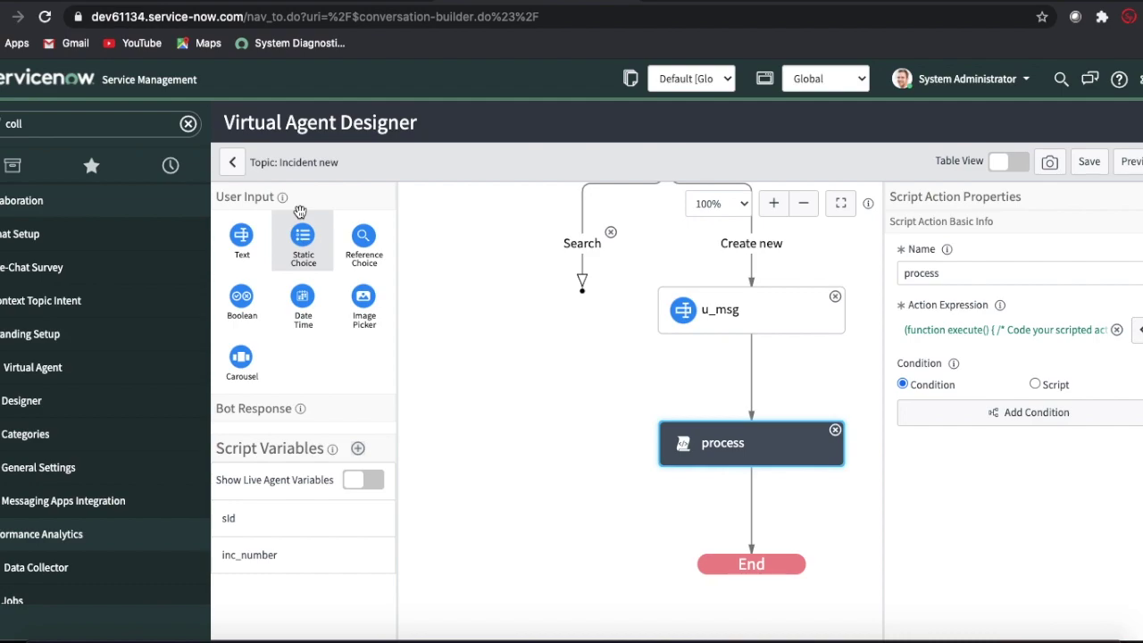
scroll(300, 211, down, 4)
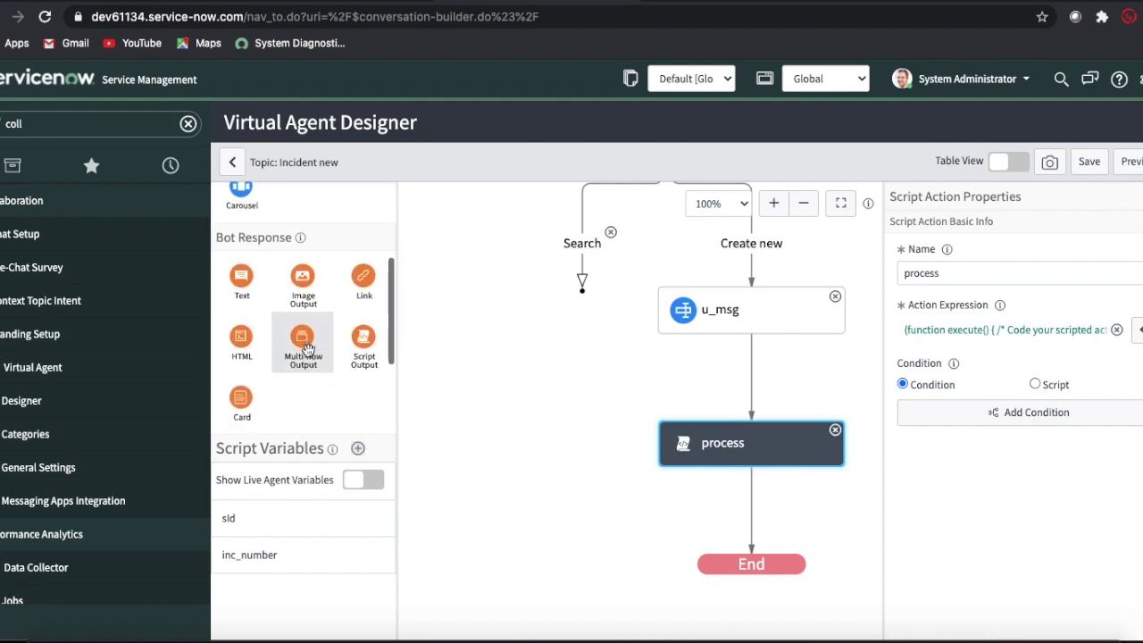
drag(364, 280, 723, 526)
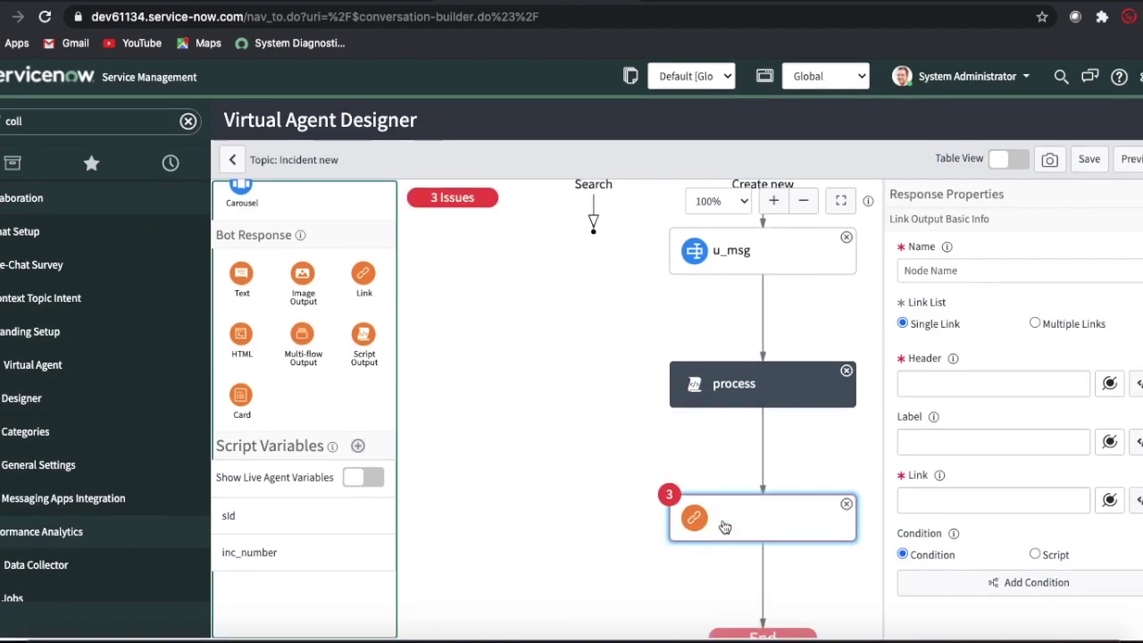
click(952, 272)
text(link)
Step: Set the link node's header to Created Incident and its label to the inc_number script variable
click(935, 377)
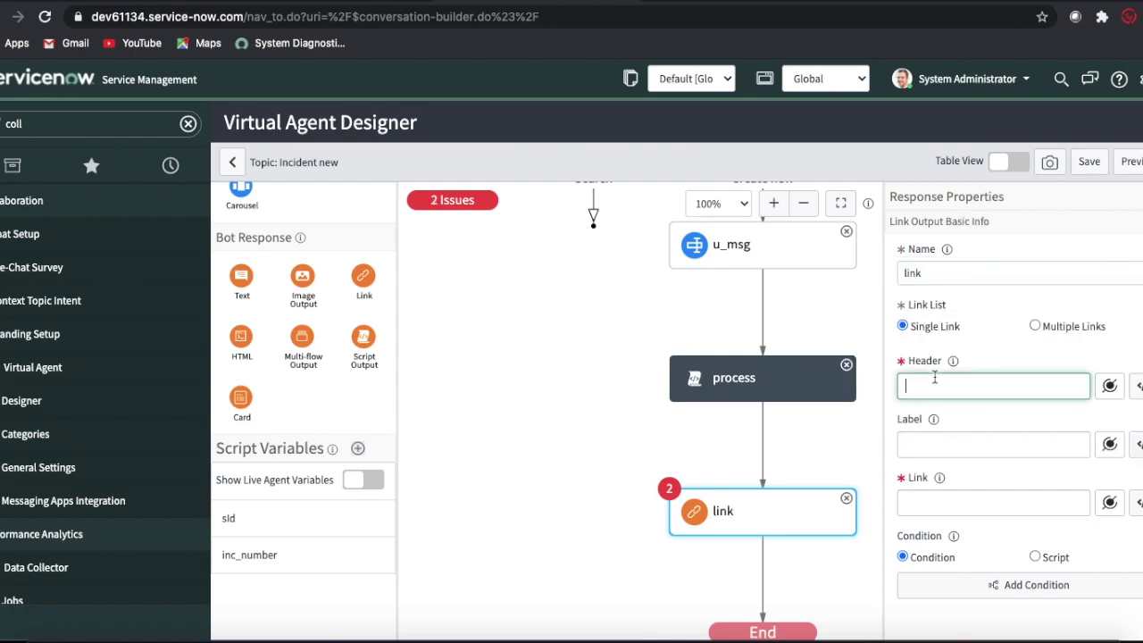
text(Incident)
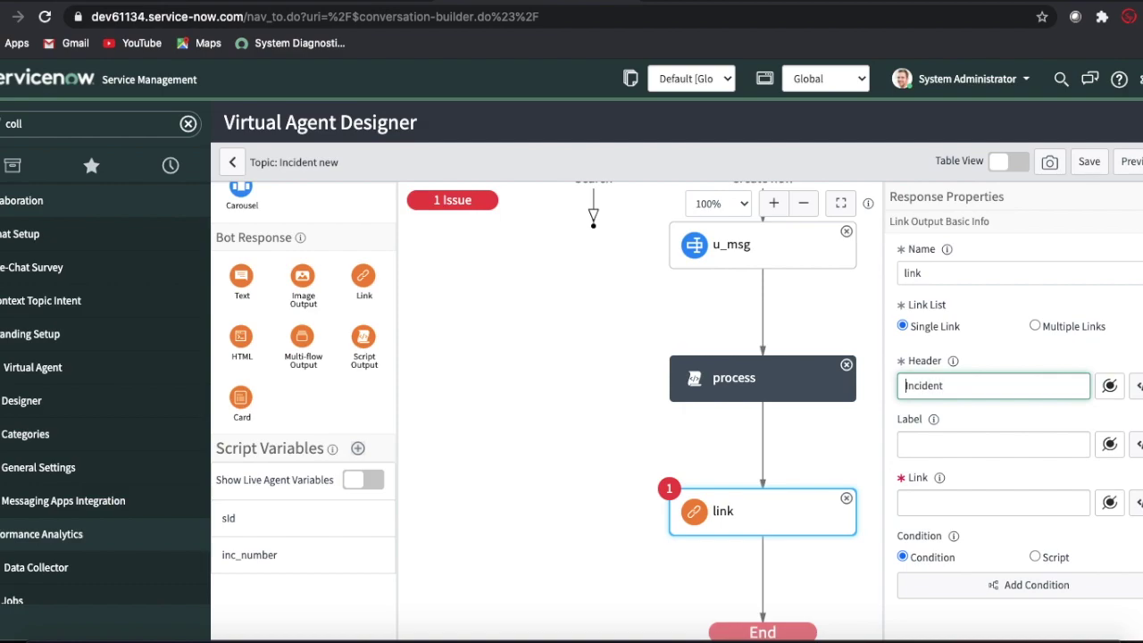
text(Created)
click(974, 452)
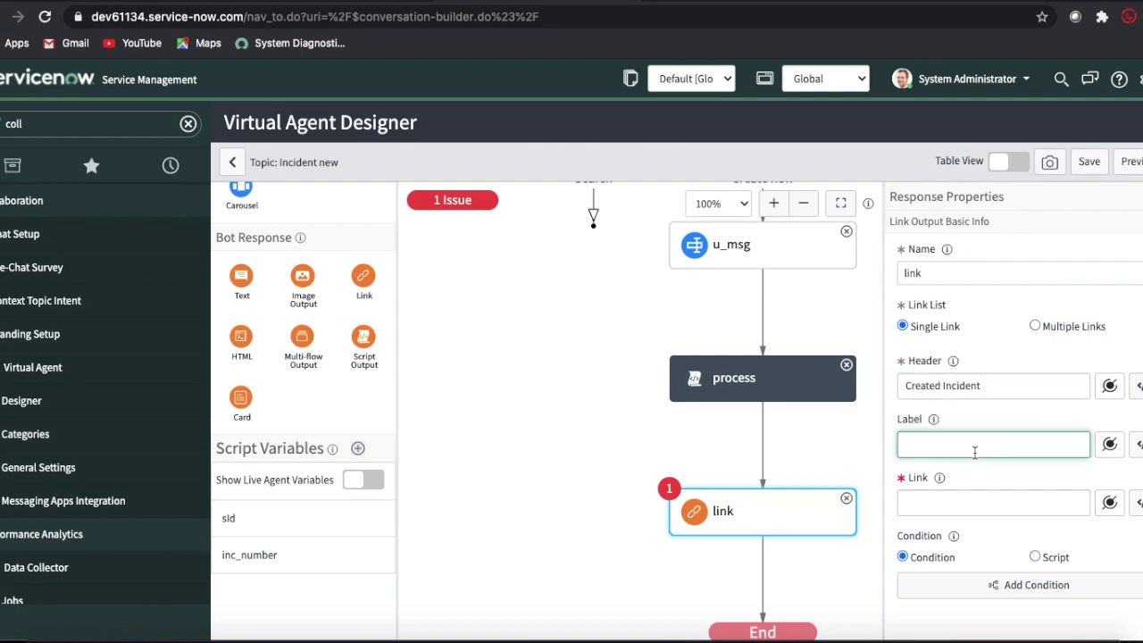
click(1109, 445)
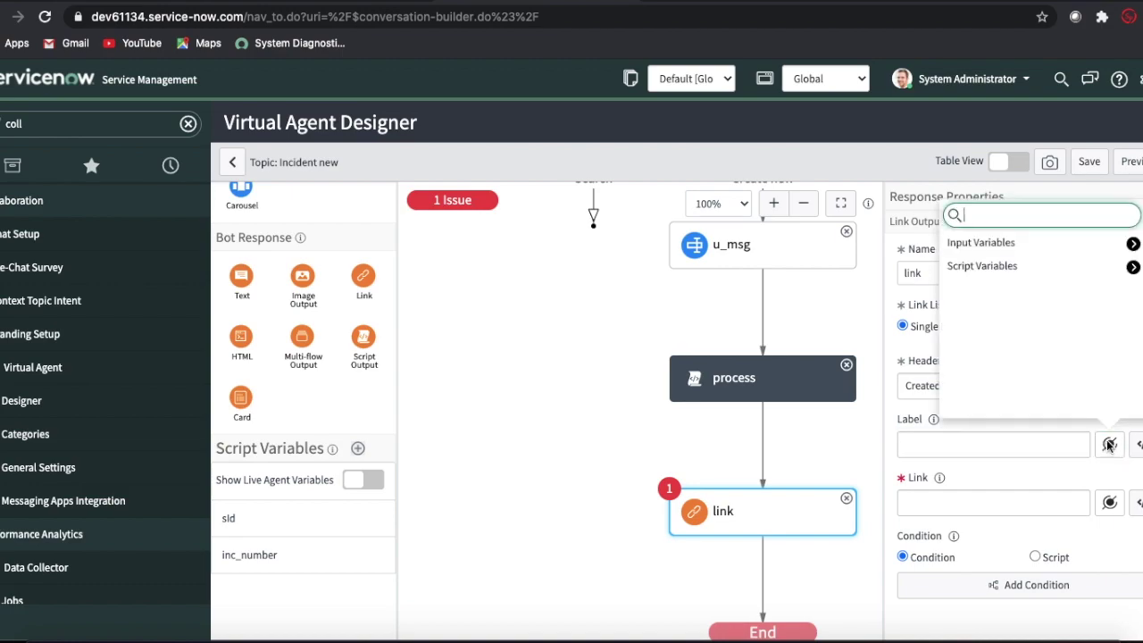
click(1132, 268)
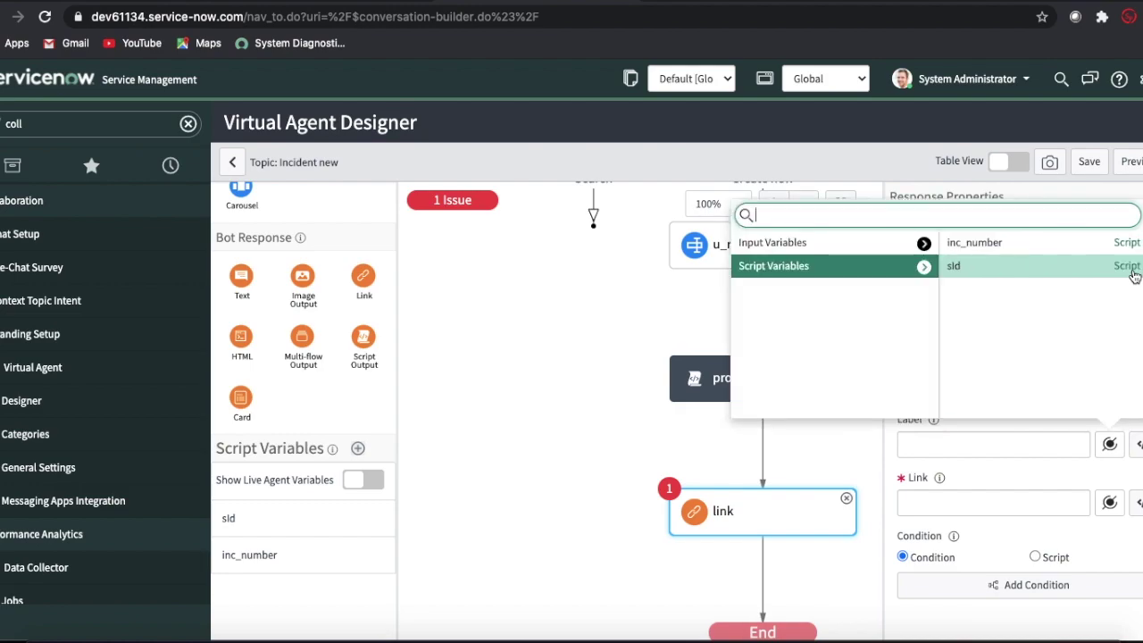
click(1064, 242)
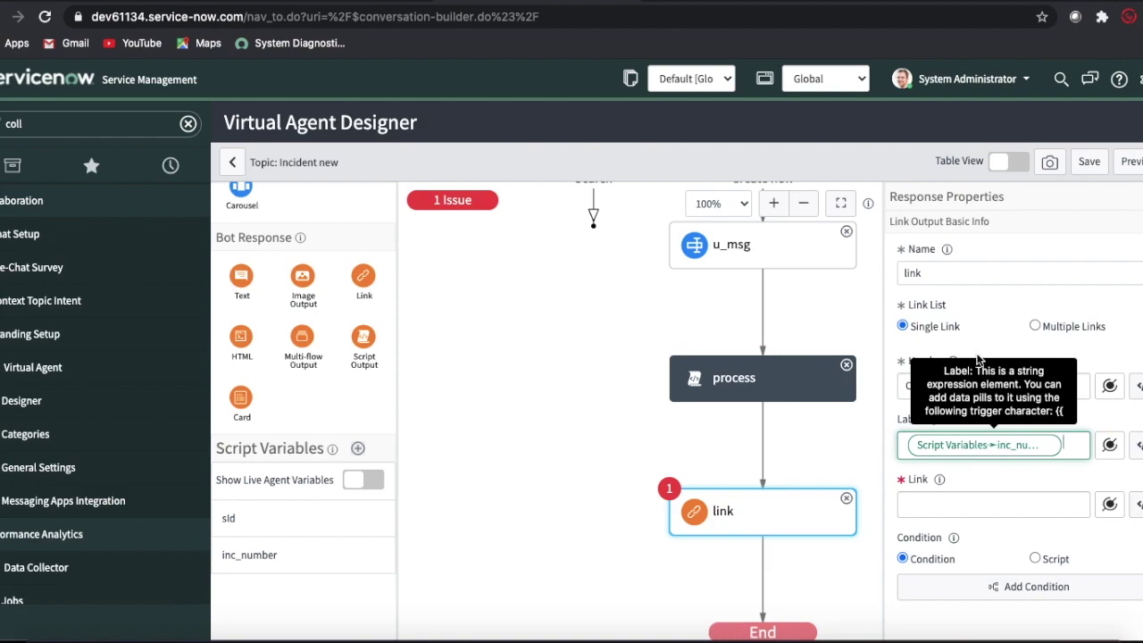
Step: Open the incident table's record list with the navigator command incident.LIST
click(940, 506)
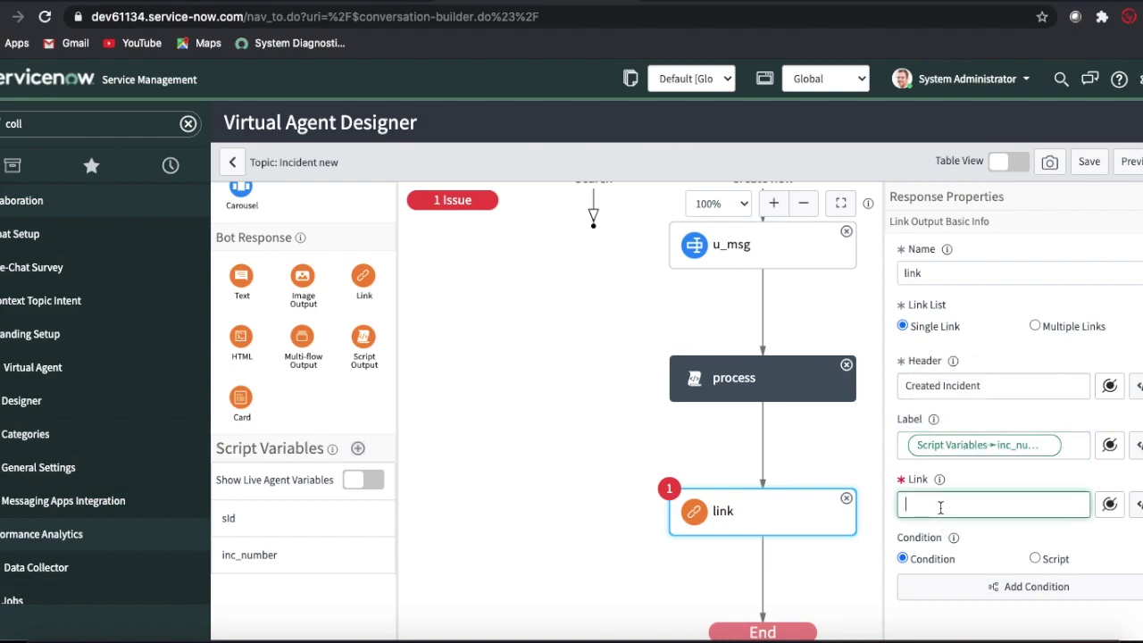
click(98, 124)
key(BackSpace)
key(BackSpace)
key(BackSpace)
key(BackSpace)
text(incident.LIST)
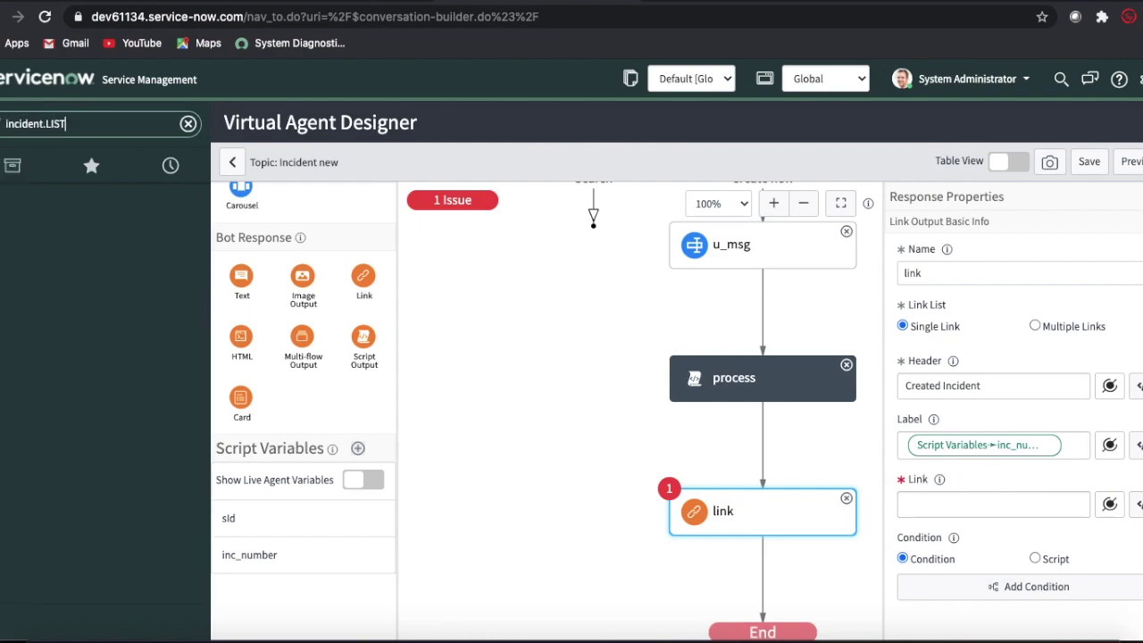
key(Return)
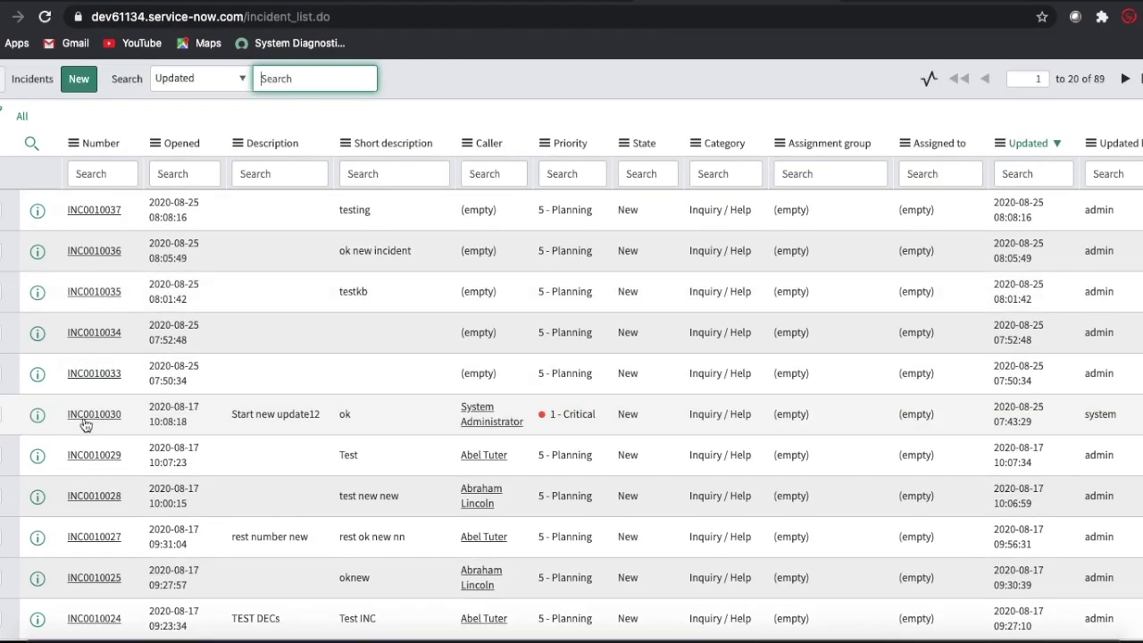
Step: Open incident INC0010030 and copy its record URL
click(84, 422)
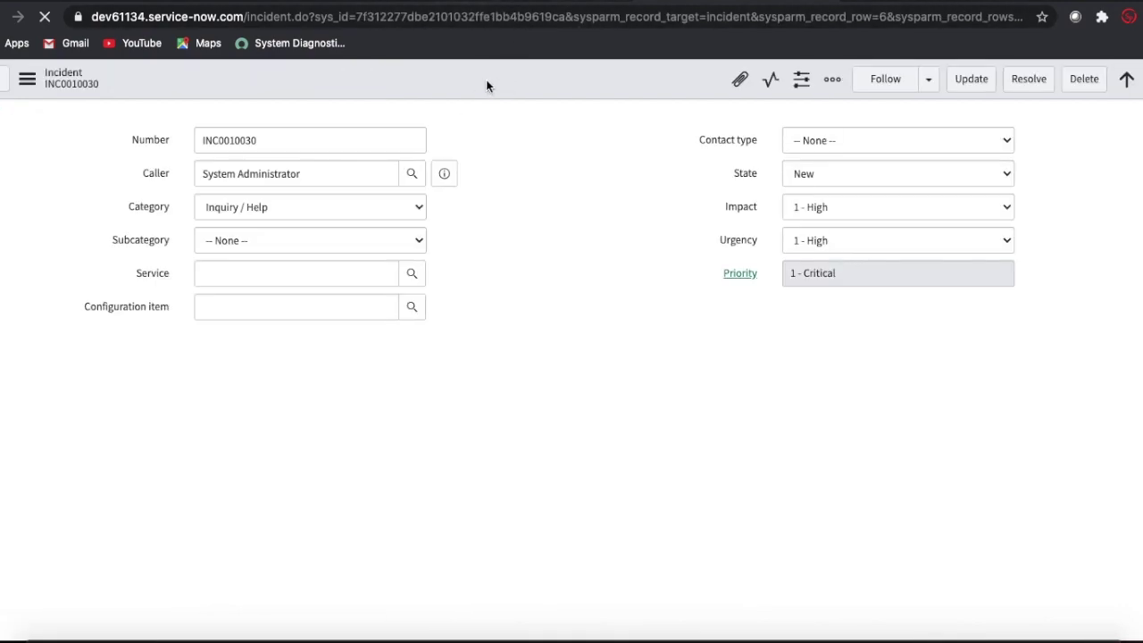
right_click(486, 79)
click(459, 84)
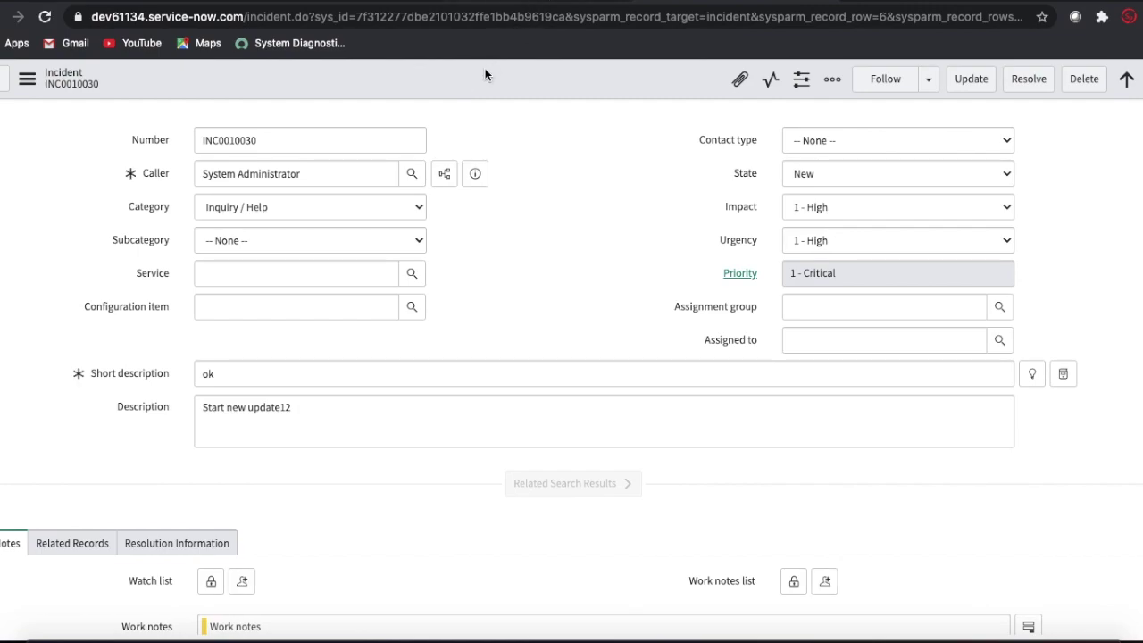
right_click(485, 74)
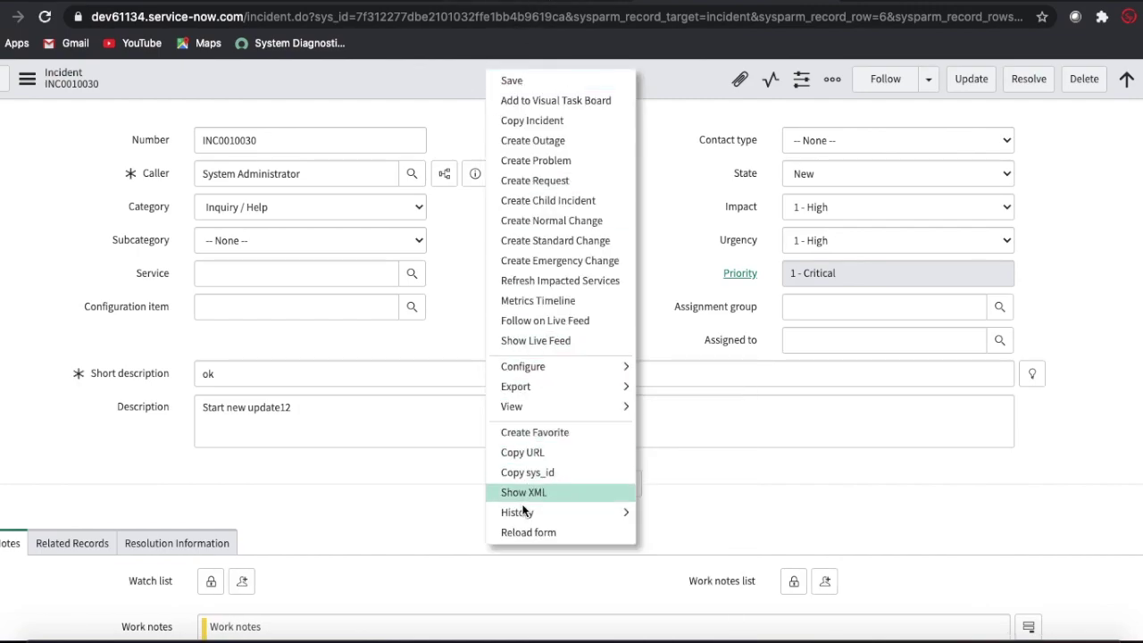
click(524, 453)
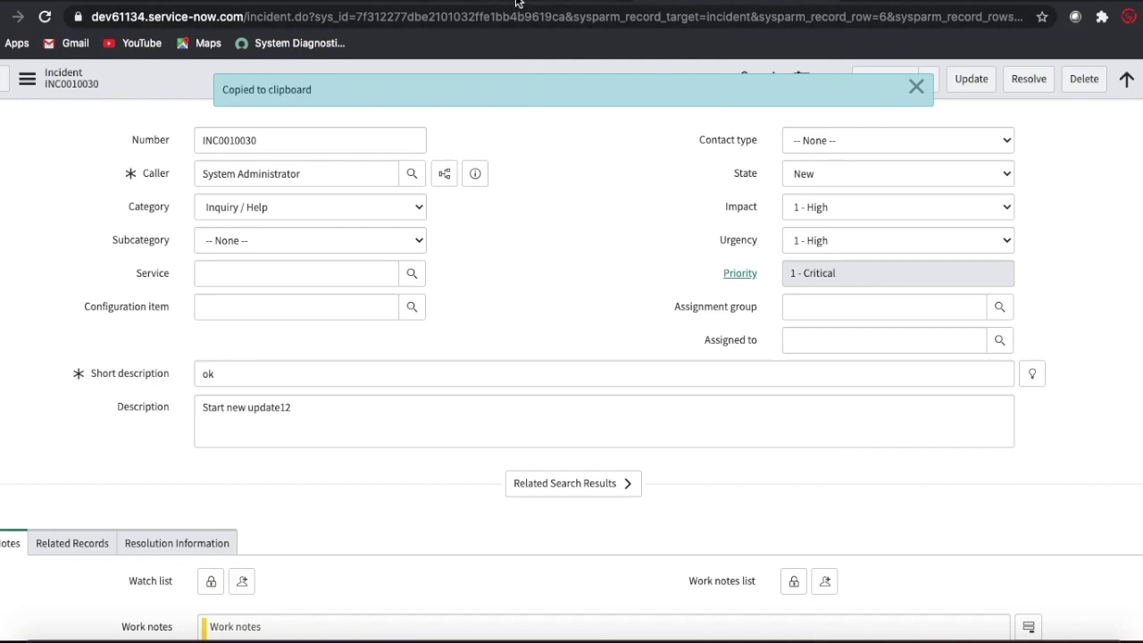
click(520, 4)
click(943, 503)
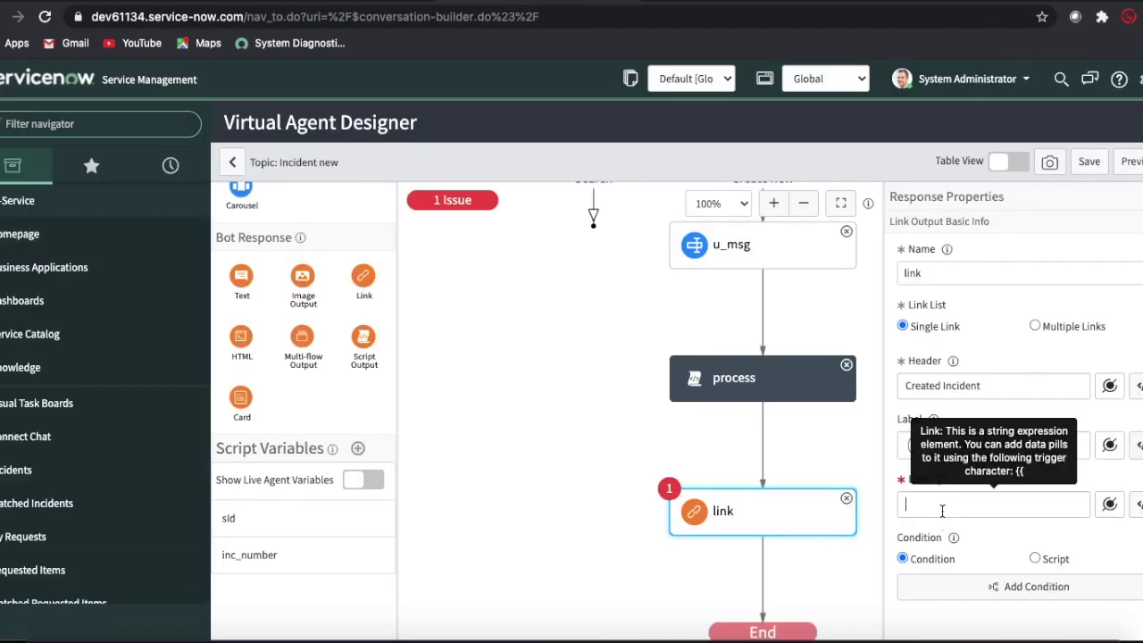
key(ctrl+v)
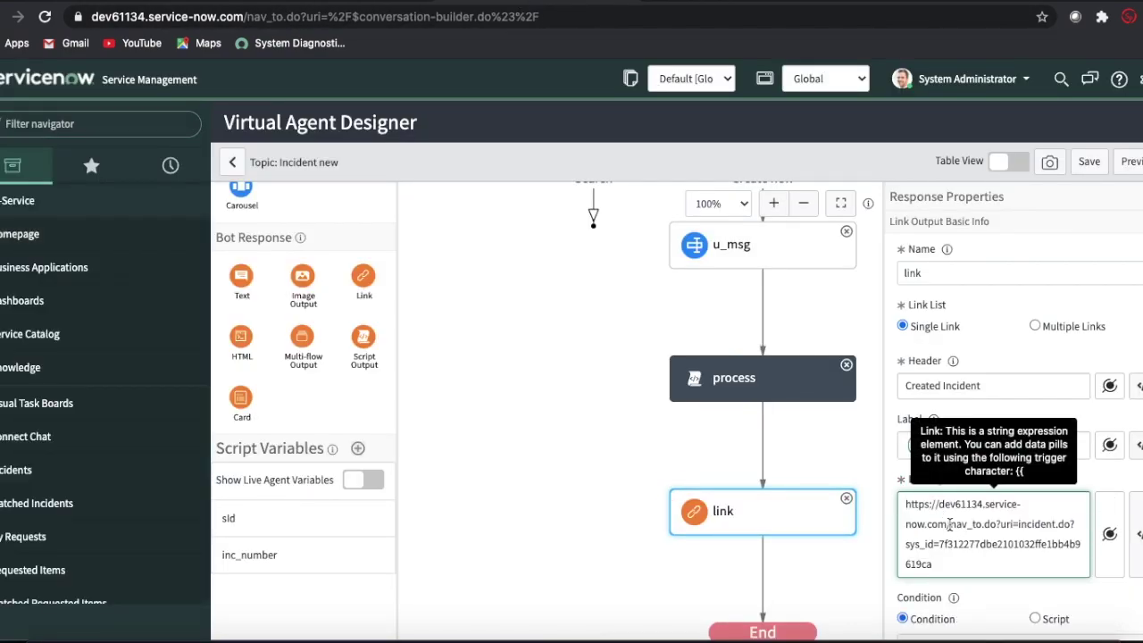
drag(949, 524, 905, 502)
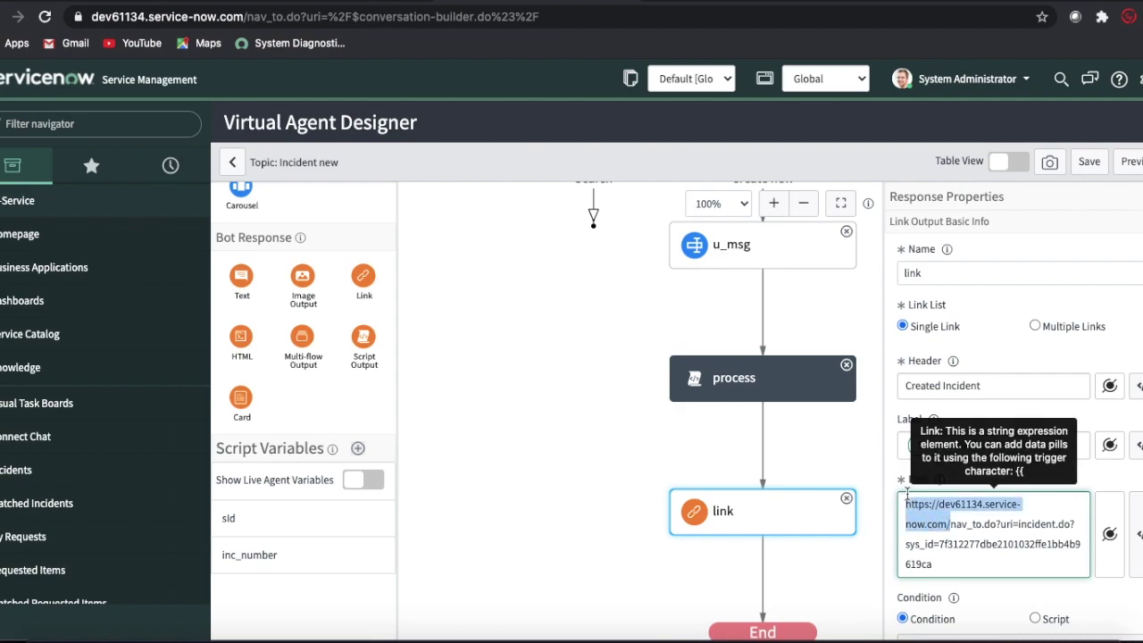
click(944, 536)
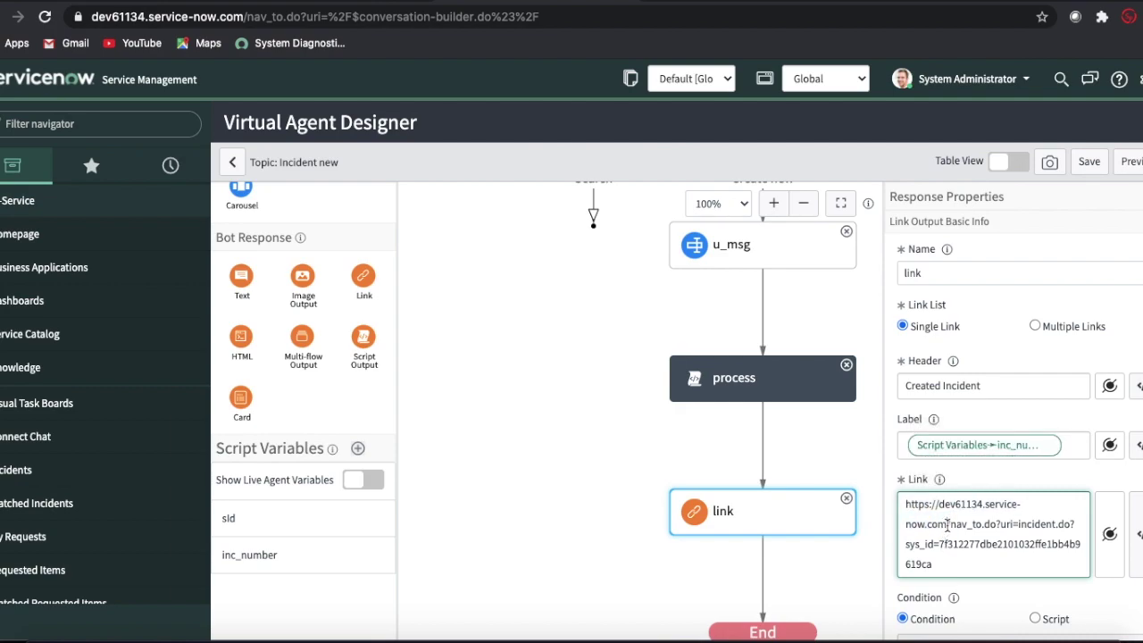
drag(948, 525, 902, 497)
key(BackSpace)
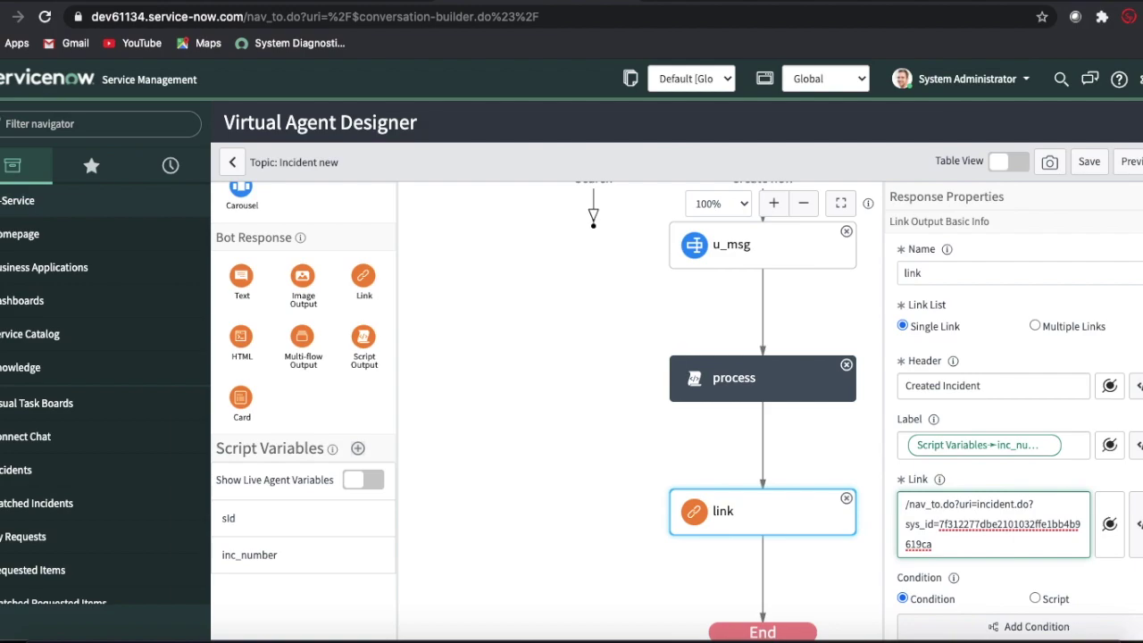
Step: Replace the hard-coded sys_id value in the link node's Link with the sId script variable and save the topic
double_click(997, 527)
key(BackSpace)
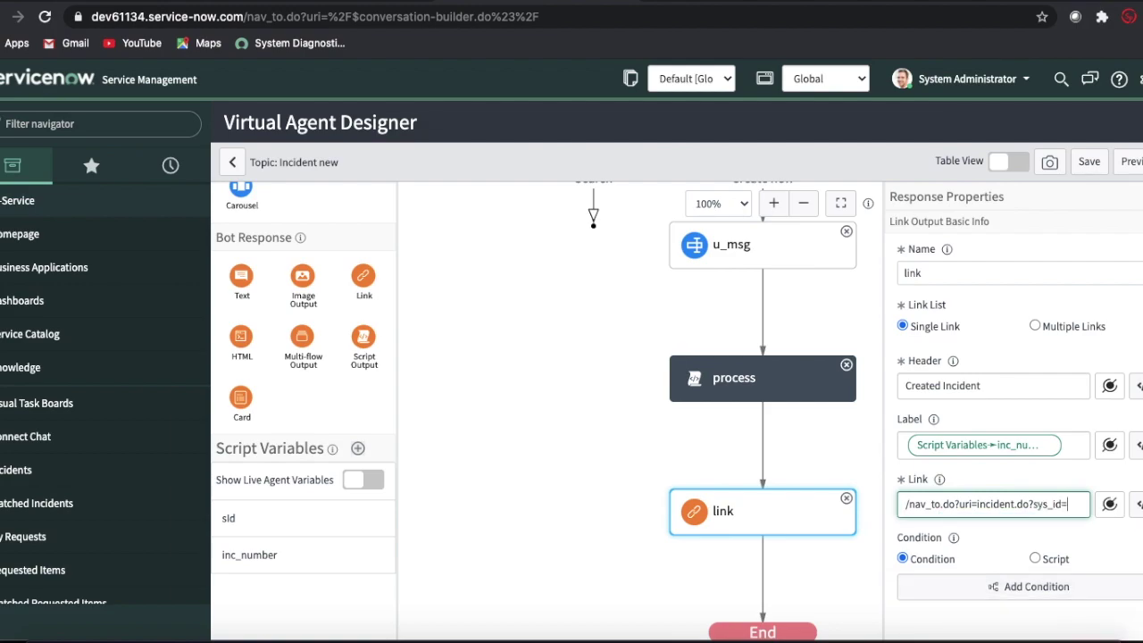
click(1109, 505)
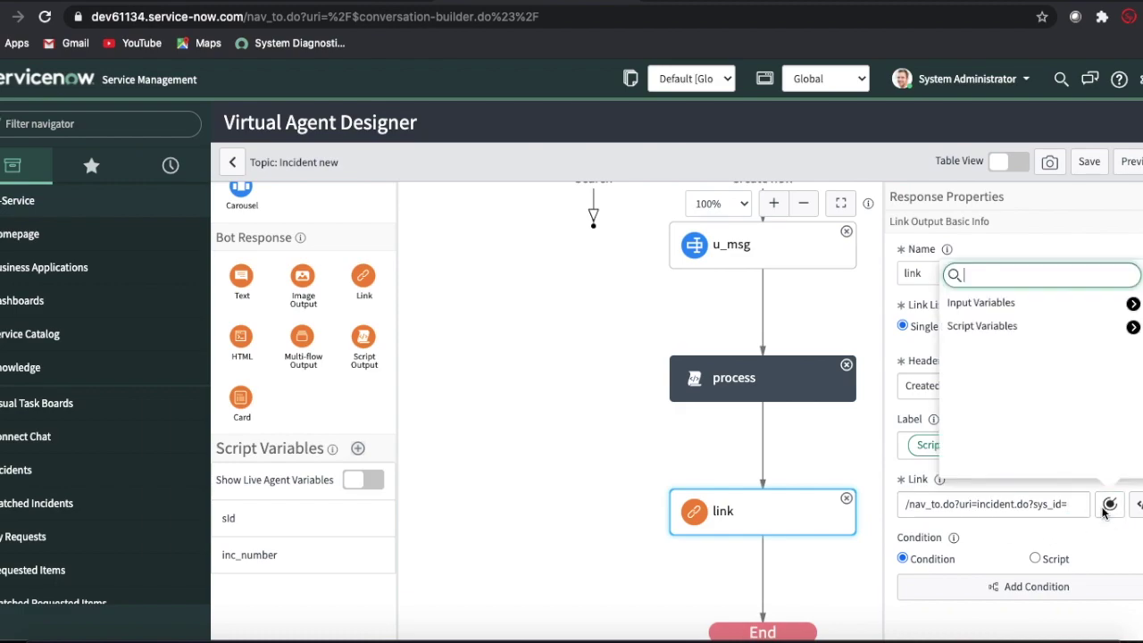
click(1132, 329)
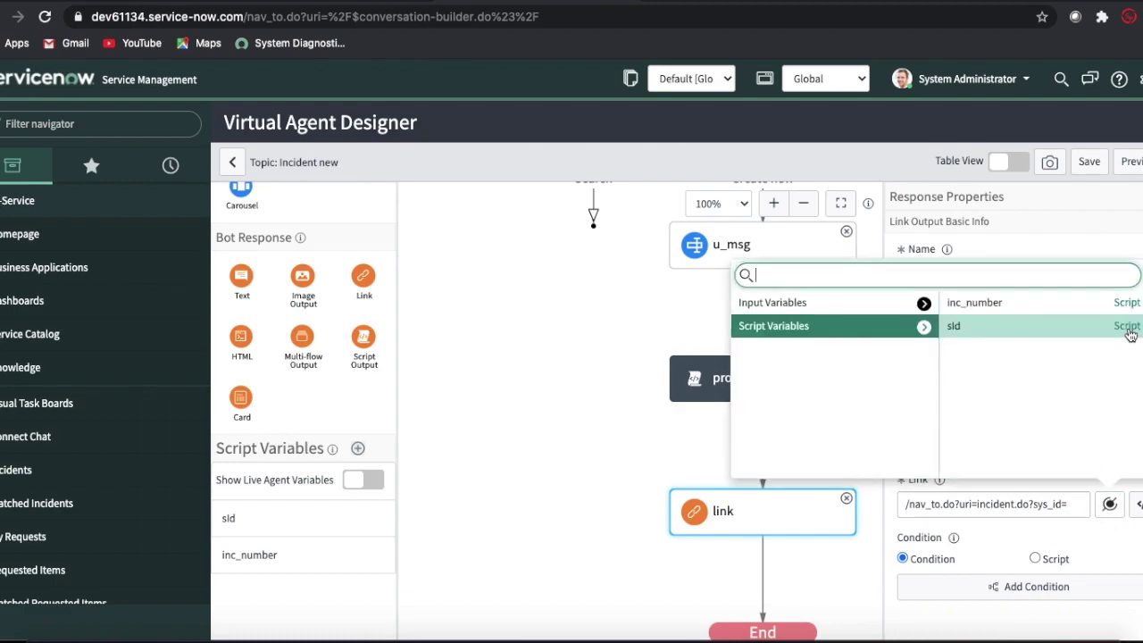
click(1060, 326)
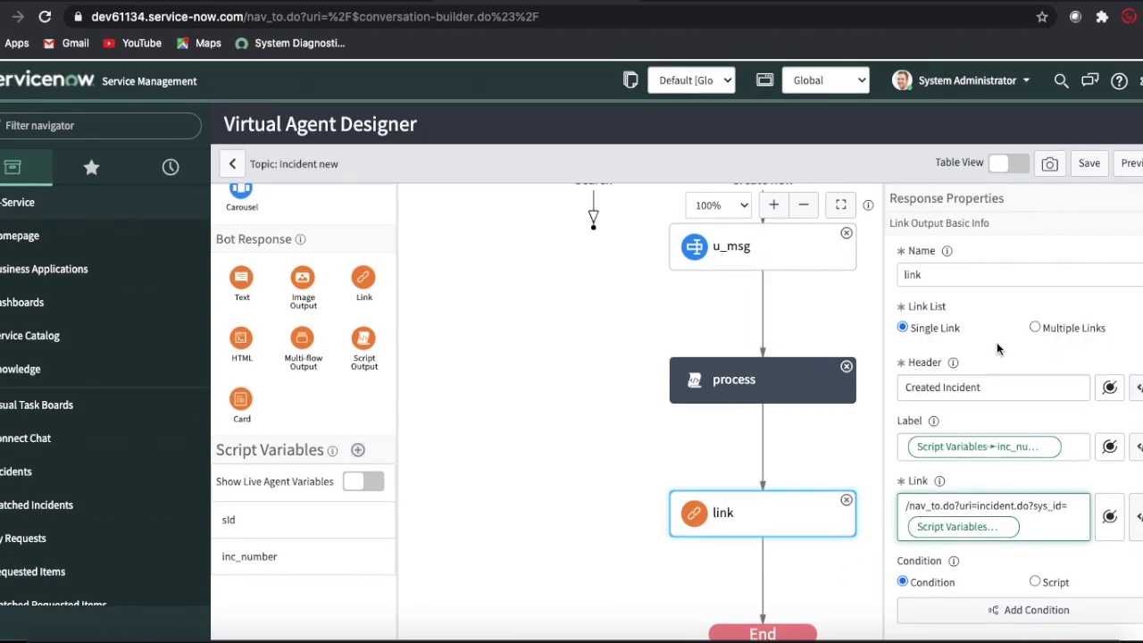
click(1090, 161)
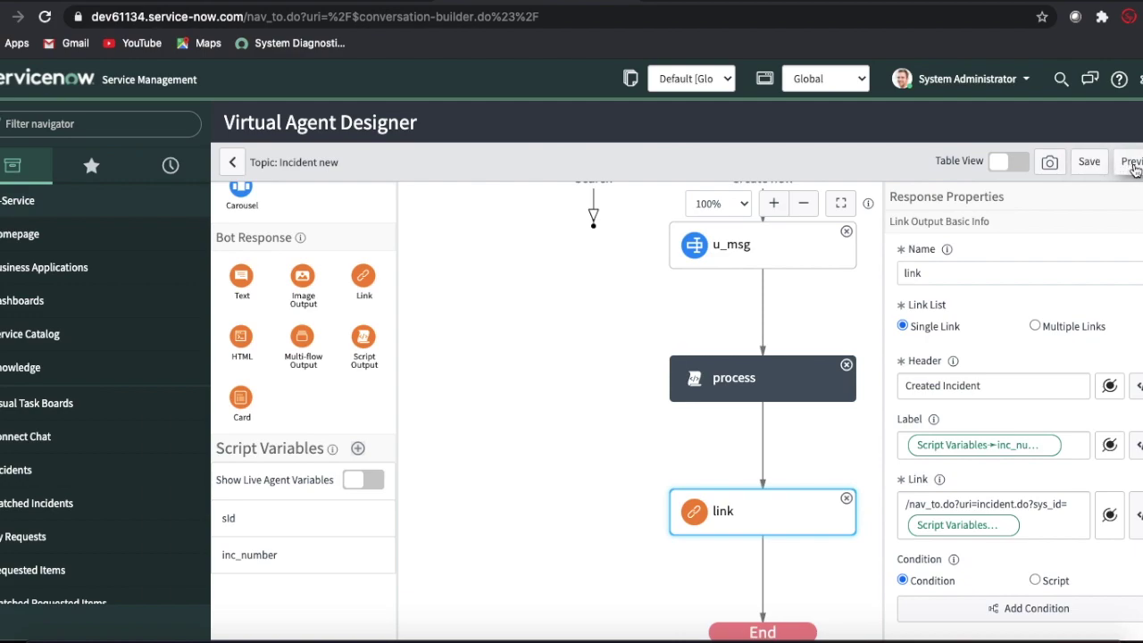
Step: Preview the topic, choose Create new and submit "my laptop is not working" as the issue details
click(1132, 164)
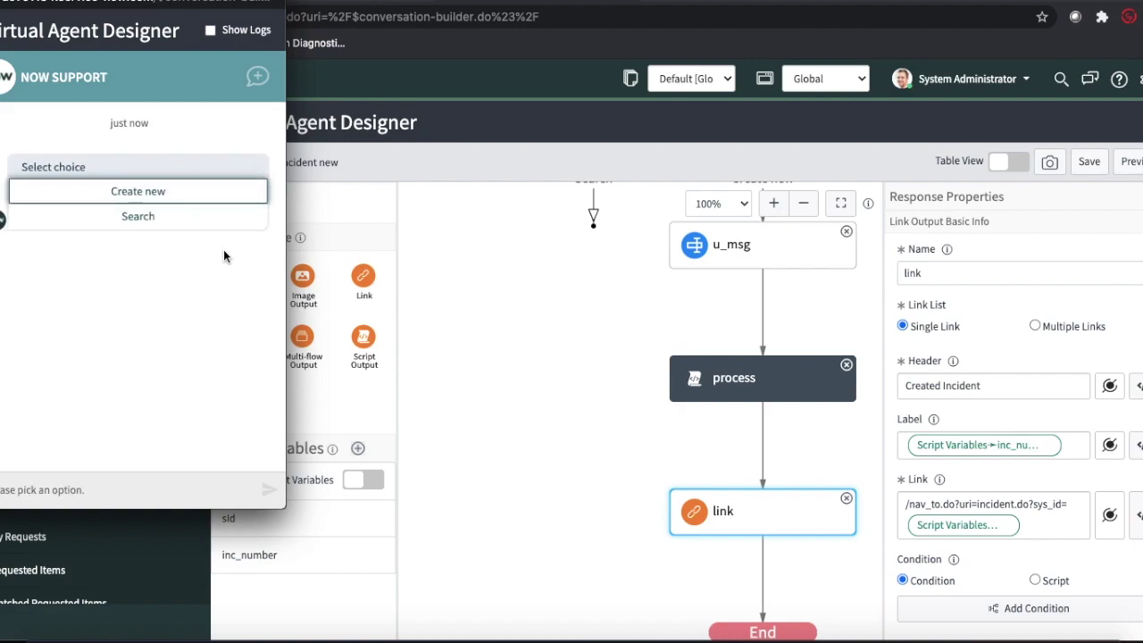
click(146, 192)
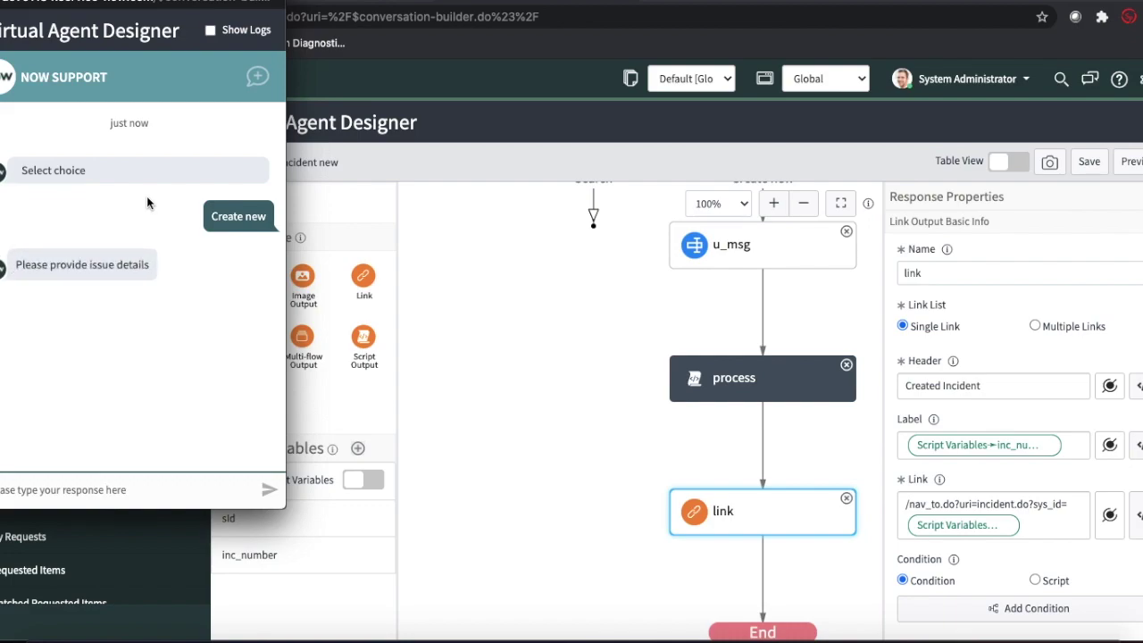
text(lap)
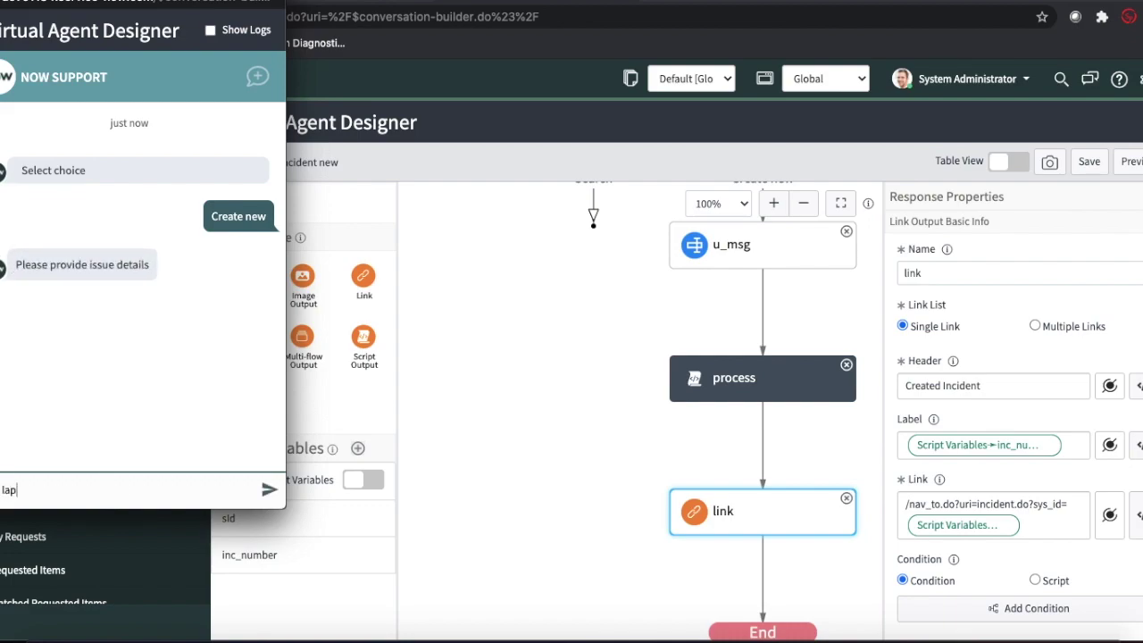
text(ti)
key(BackSpace)
text(op is not working)
click(266, 489)
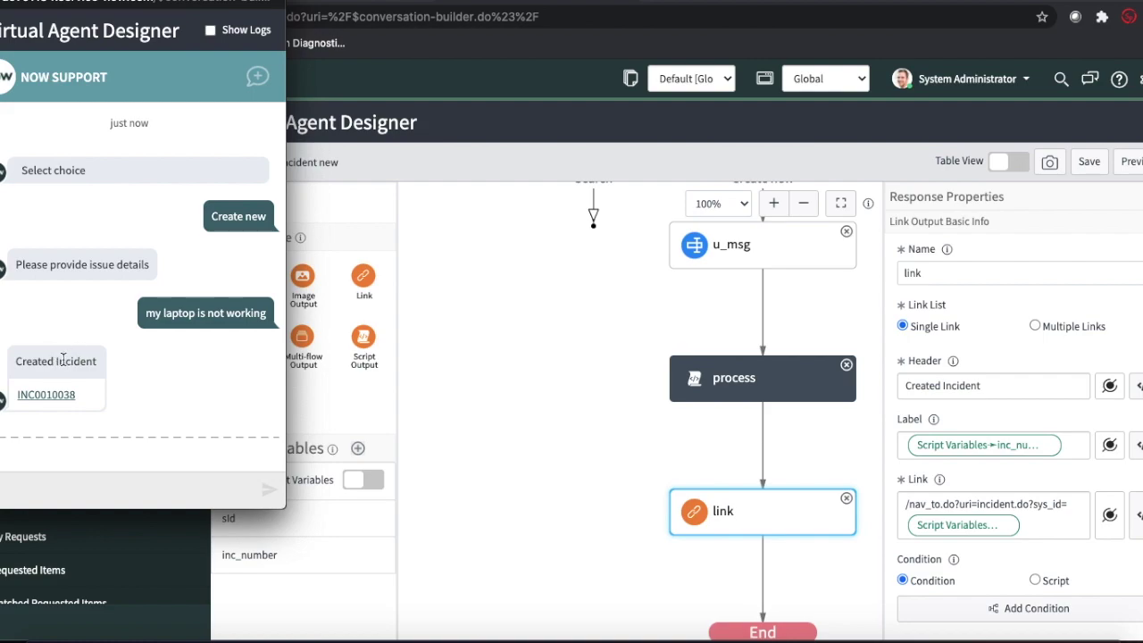
Step: Open the created incident from the chat's link, hide the help sidebar, and return to the topic in Virtual Agent Designer
click(38, 402)
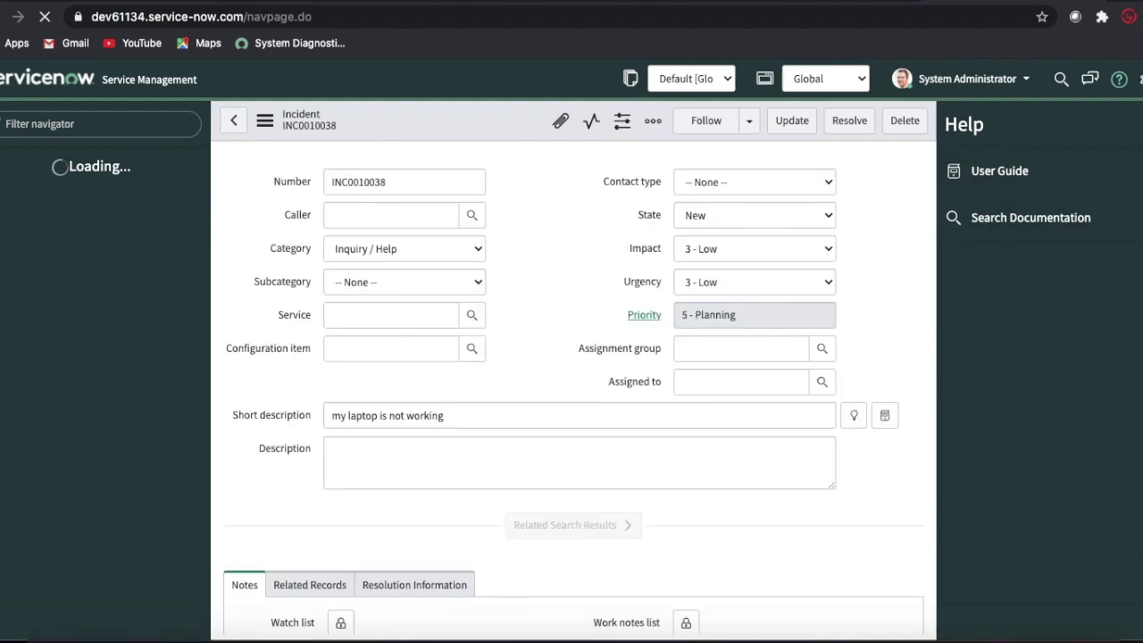
click(1119, 78)
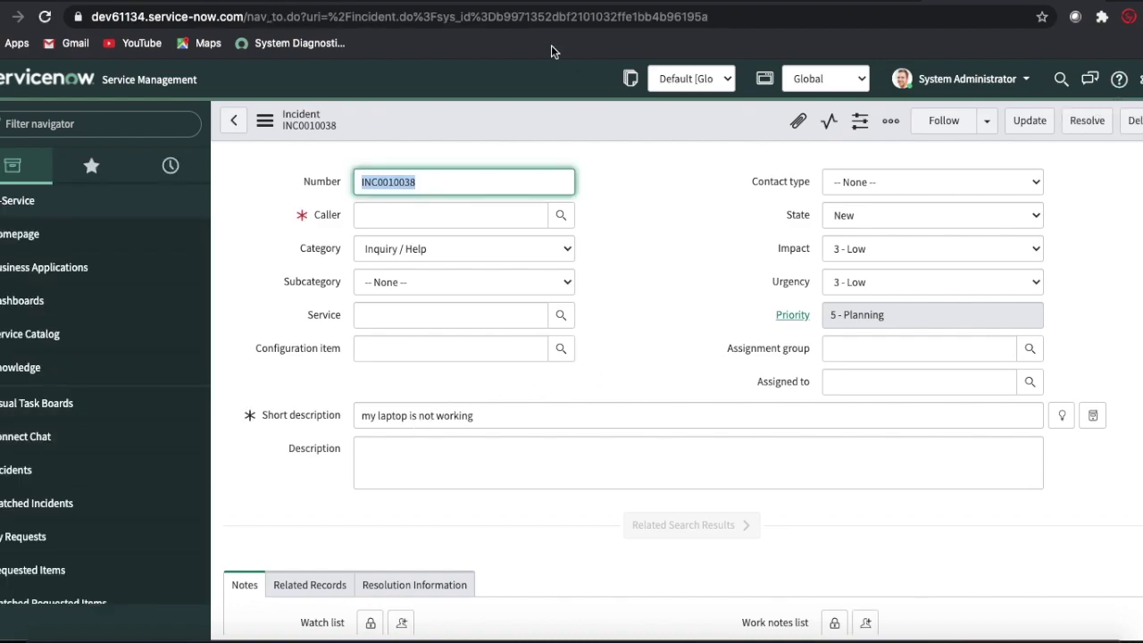
click(616, 3)
click(515, 2)
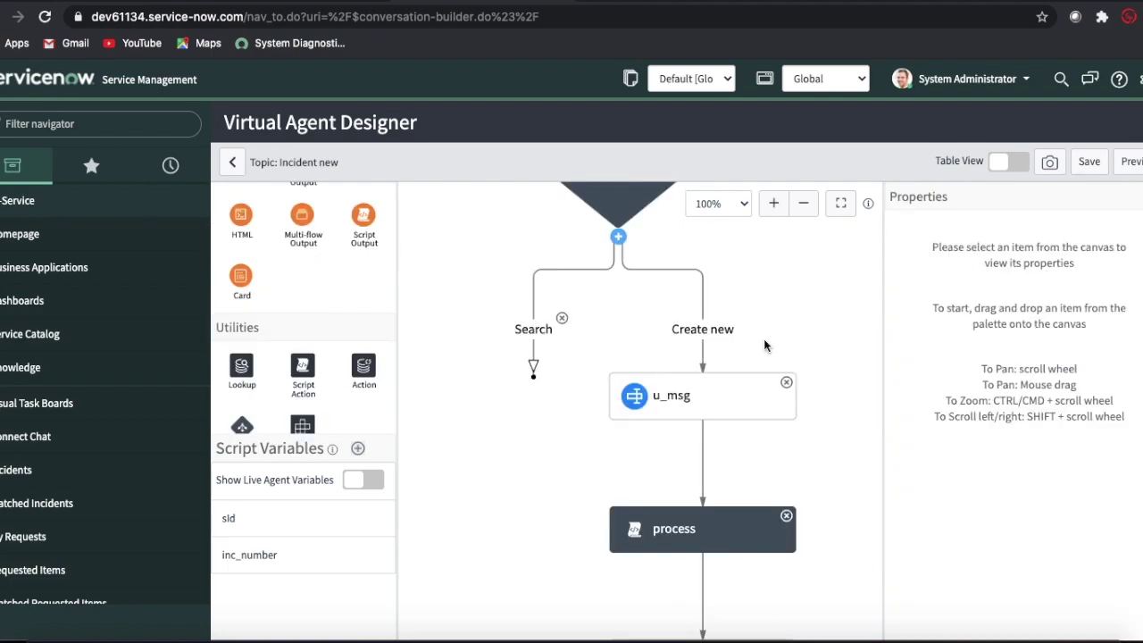
Step: Add a Text user input to the Search branch, name it u_search and enter a prompt beginning with "Please"
scroll(319, 314, up, 5)
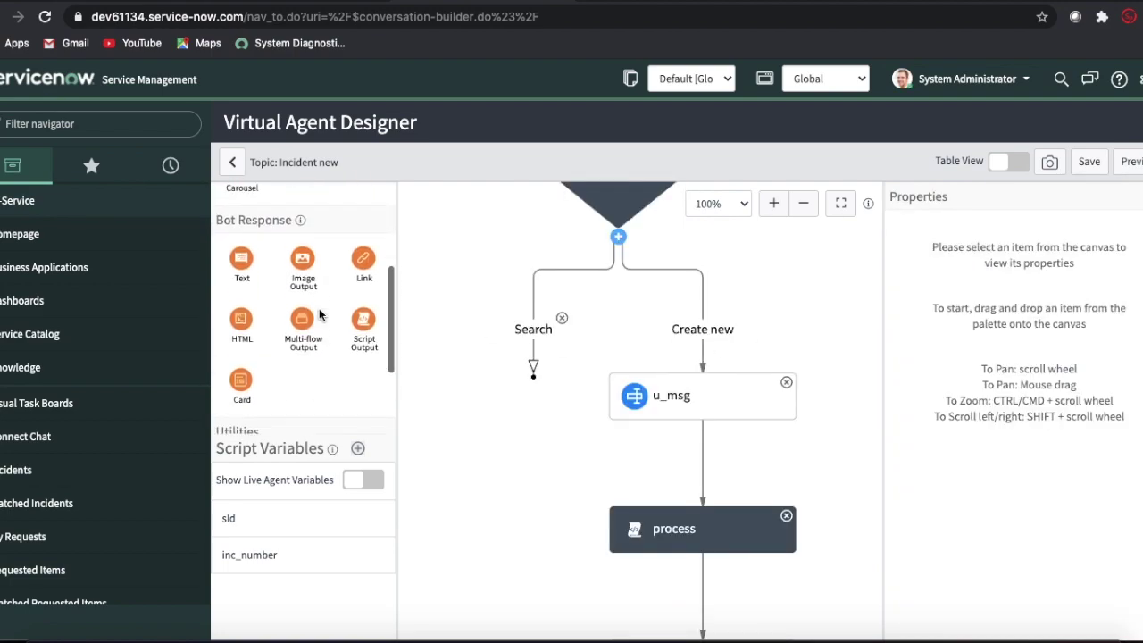
drag(242, 236, 525, 355)
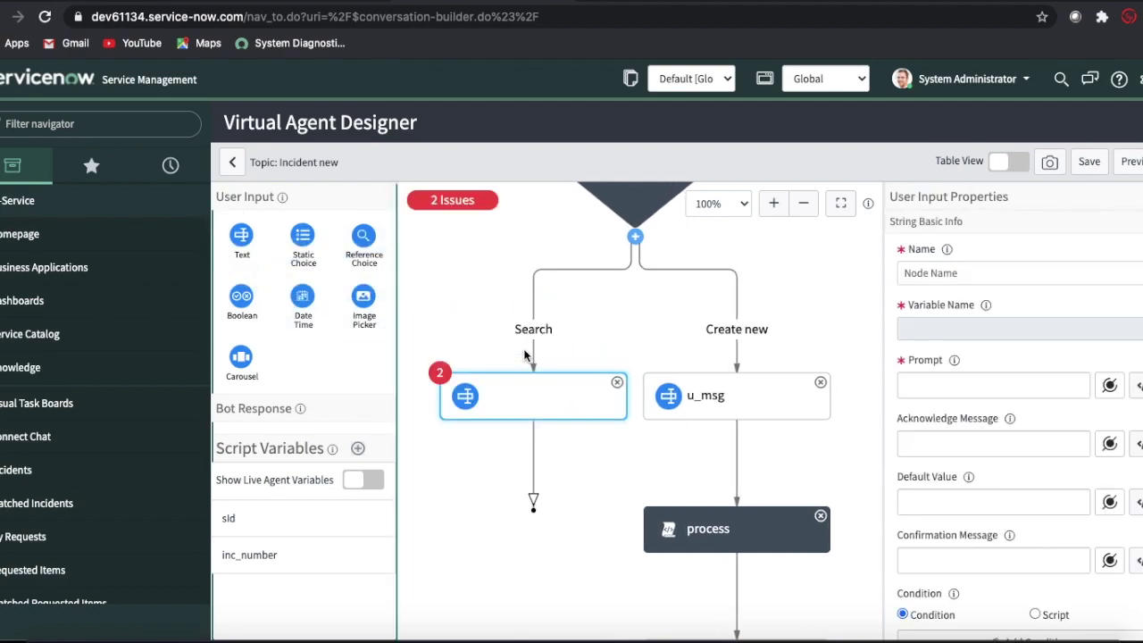
click(1050, 279)
text(u)
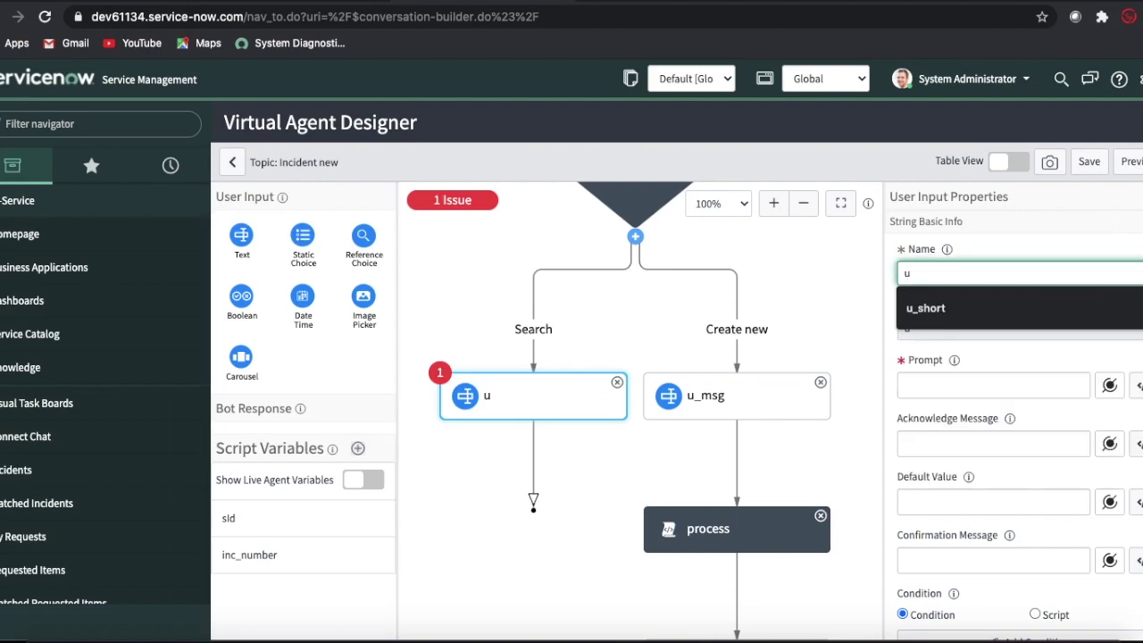
text(_se)
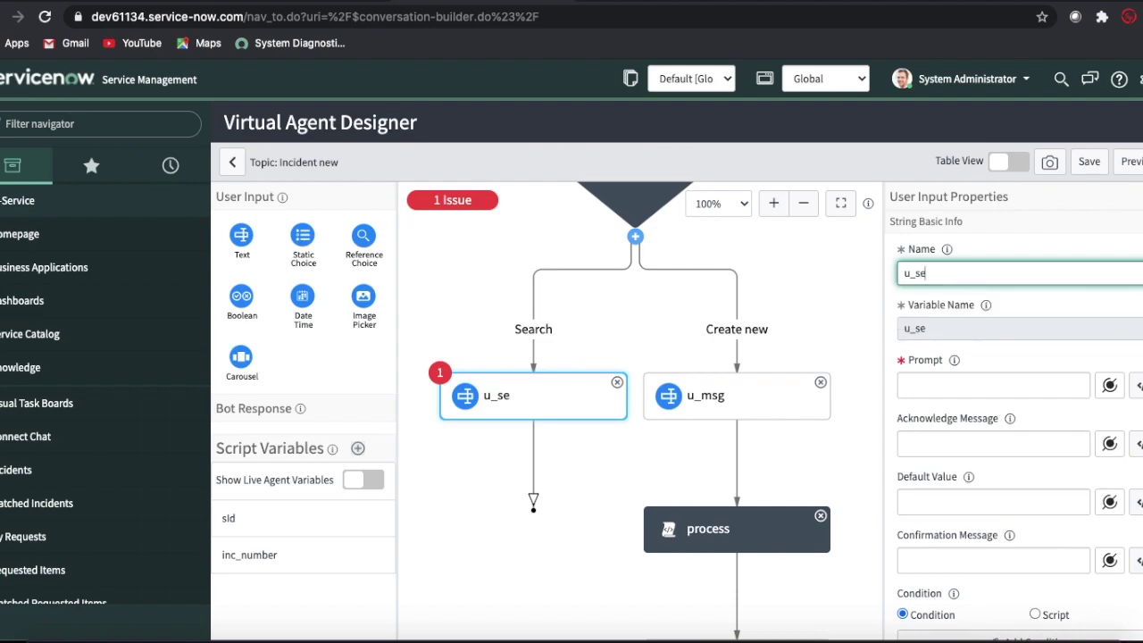
text(arch)
click(1041, 382)
text(Pleae)
key(BackSpace)
Step: Add a Card bot response below u_search in the Search branch and name it card
drag(723, 455, 713, 357)
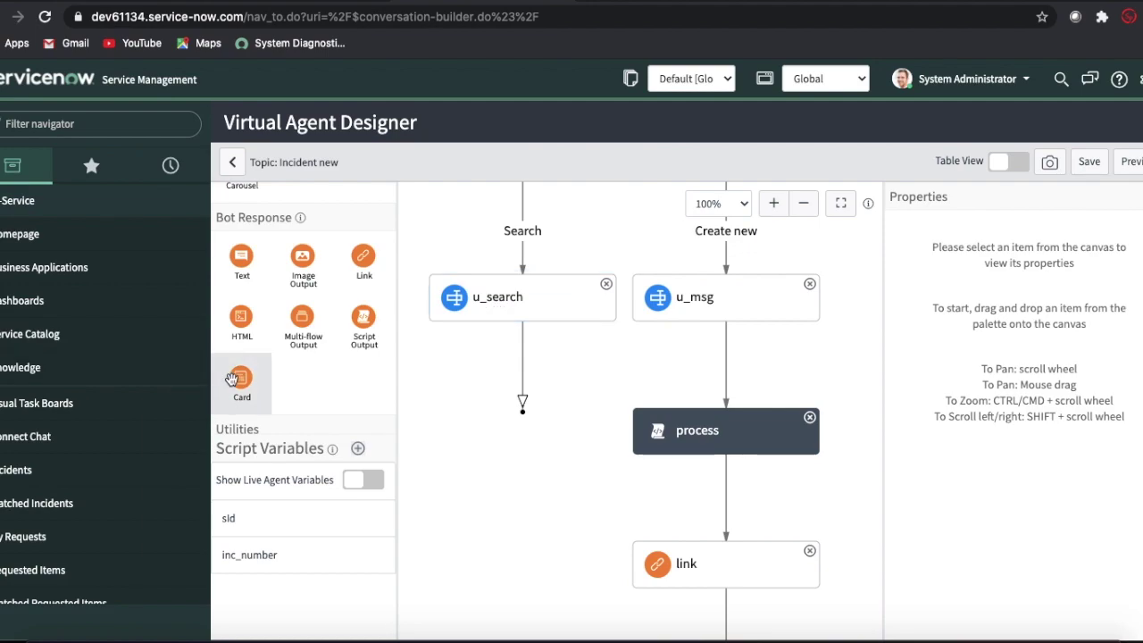
drag(232, 379, 518, 381)
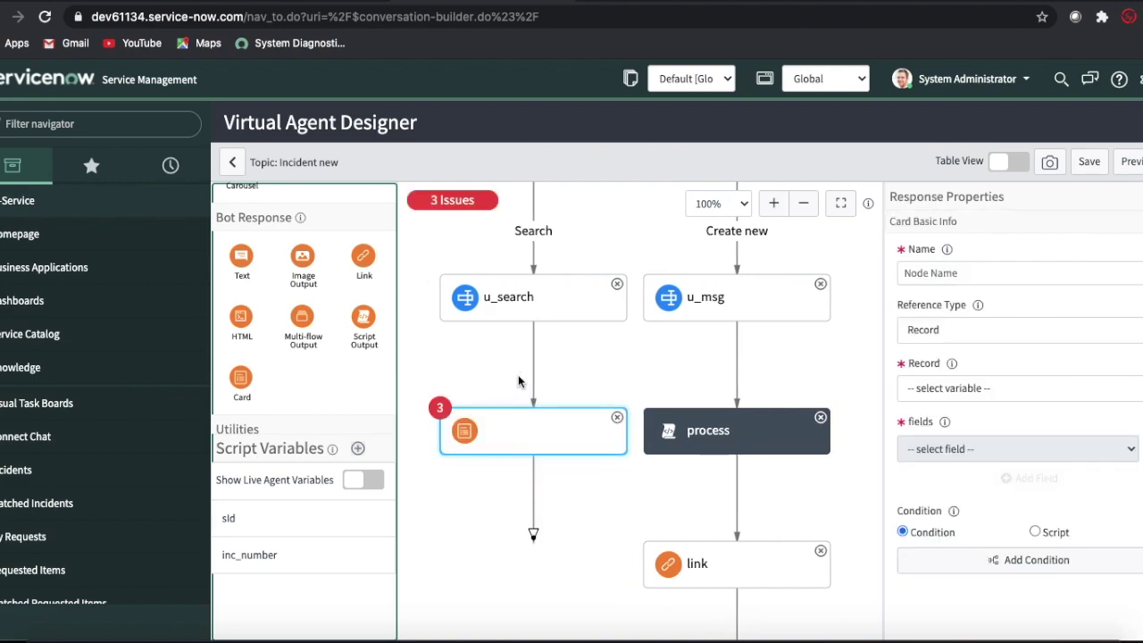
click(944, 272)
text(card)
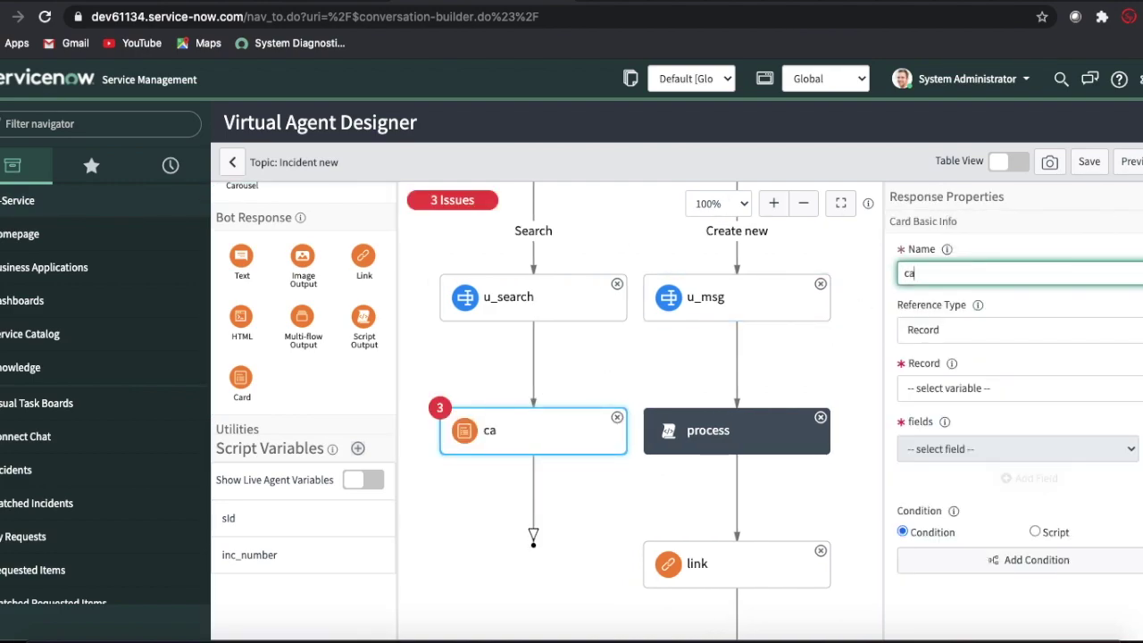
Step: Set the card node's reference type to Script and its table to Incident [incident]
click(970, 334)
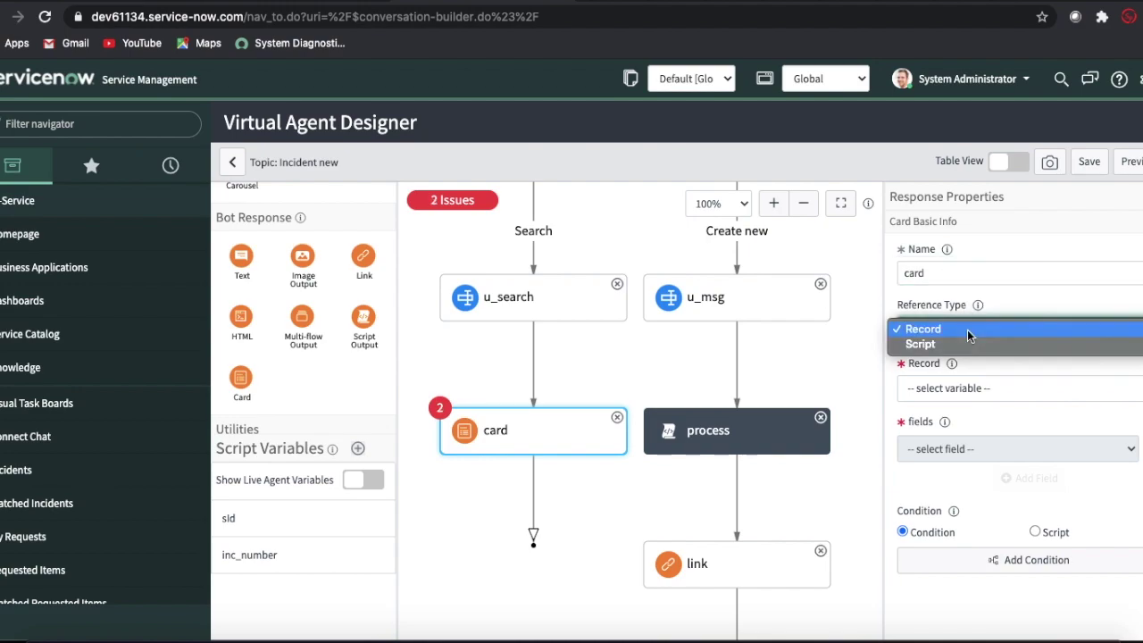
click(950, 347)
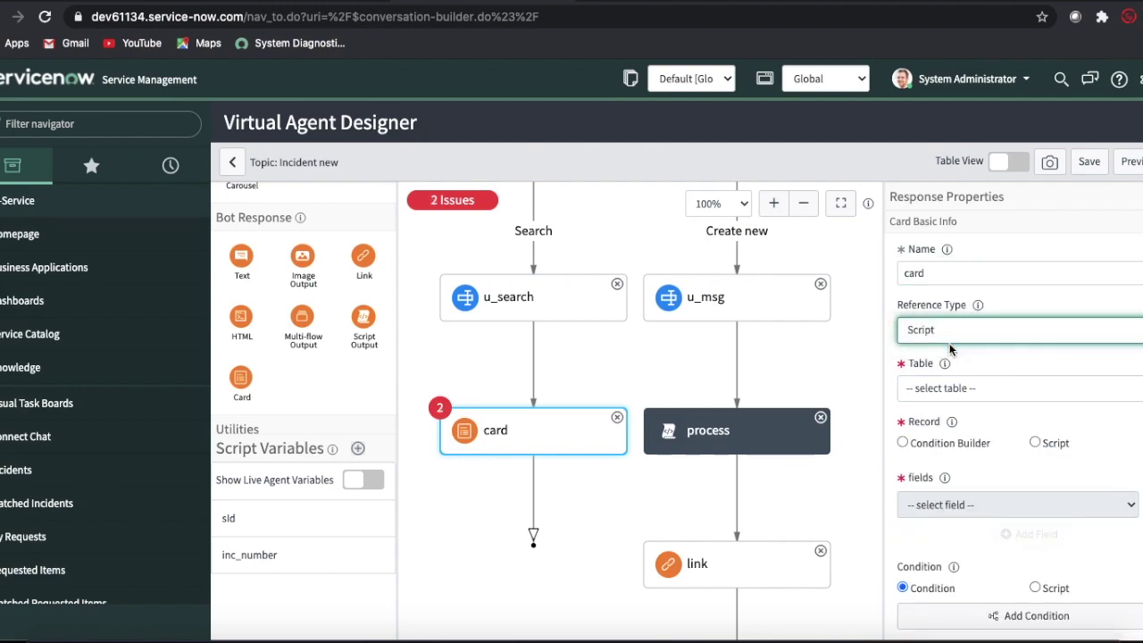
click(964, 387)
text(inciden)
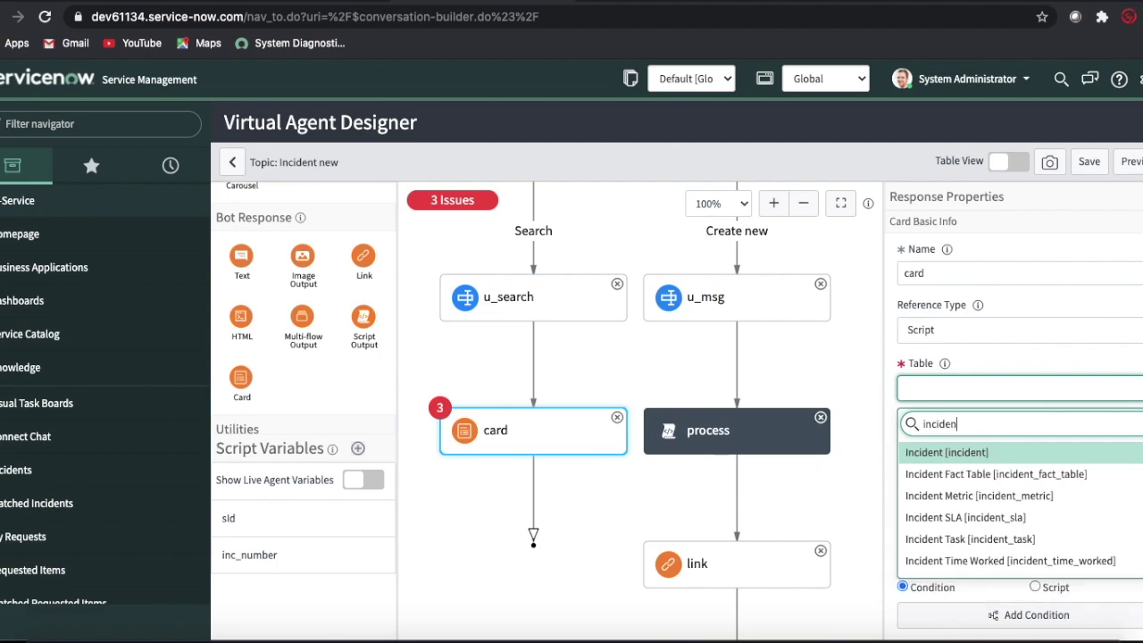
click(942, 451)
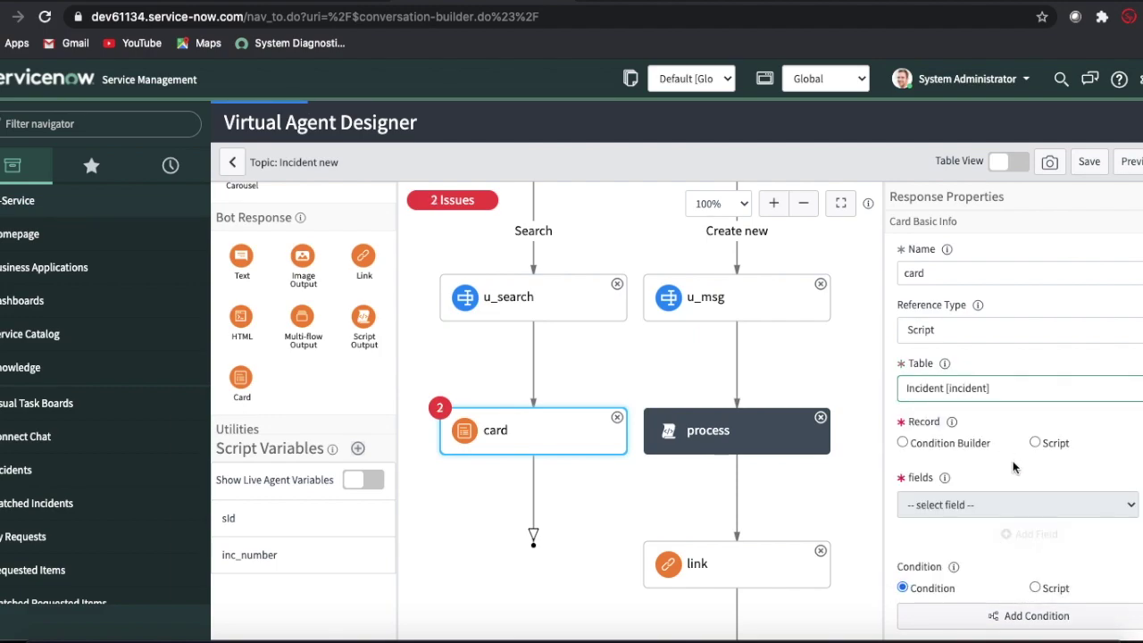
Step: Define the card's record with the Condition Builder and start a condition on the Number field
click(928, 442)
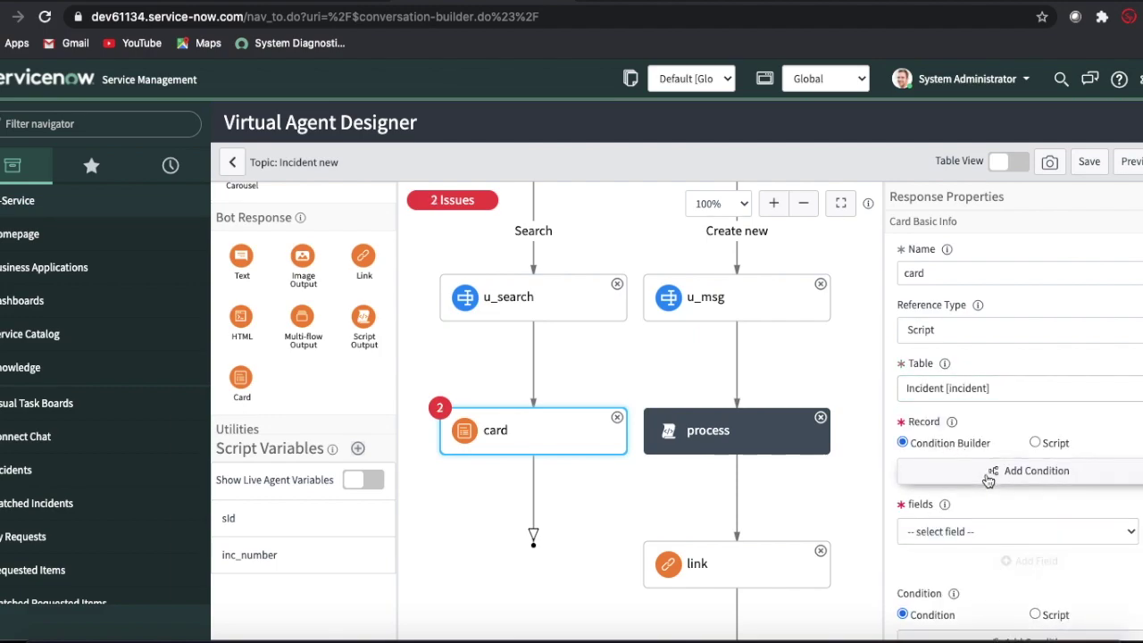
click(986, 475)
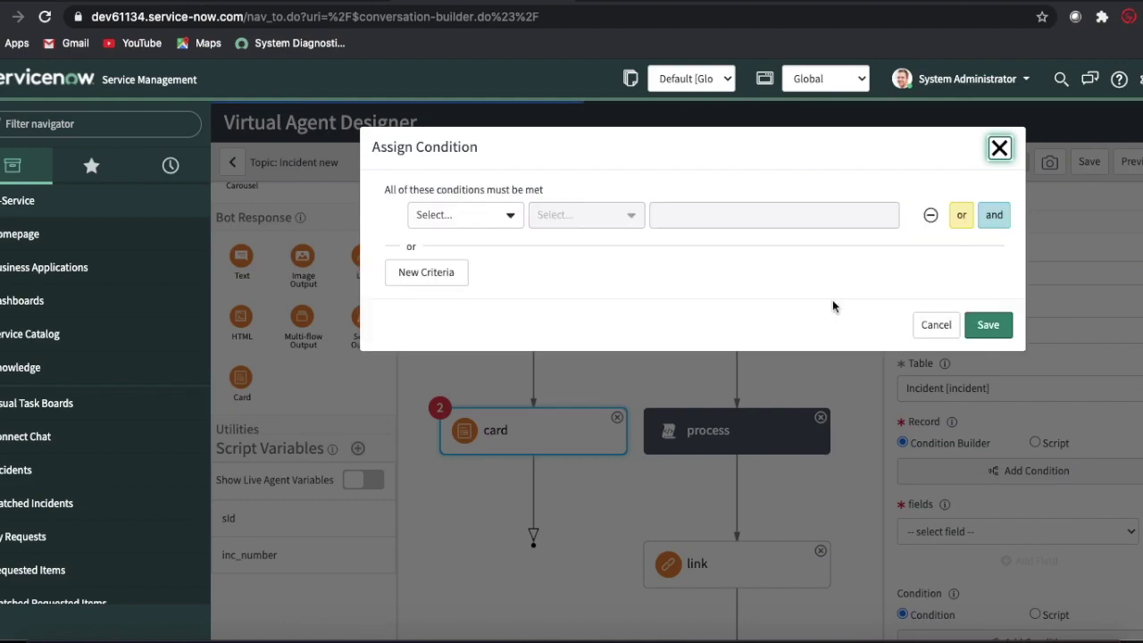
click(509, 216)
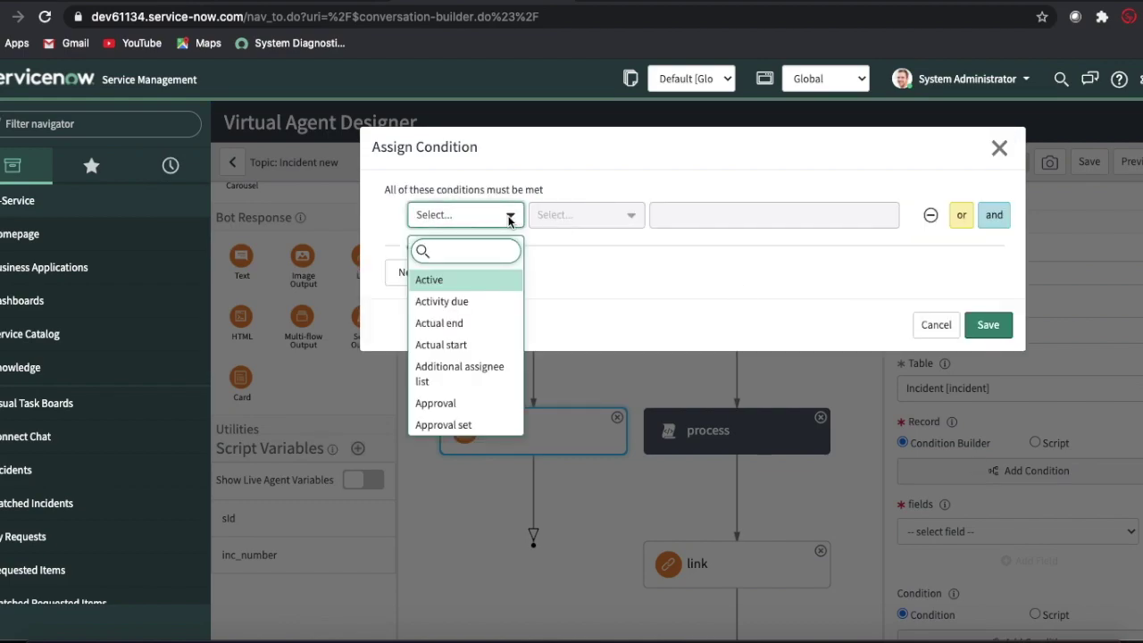
text(sys)
key(BackSpace)
key(BackSpace)
key(BackSpace)
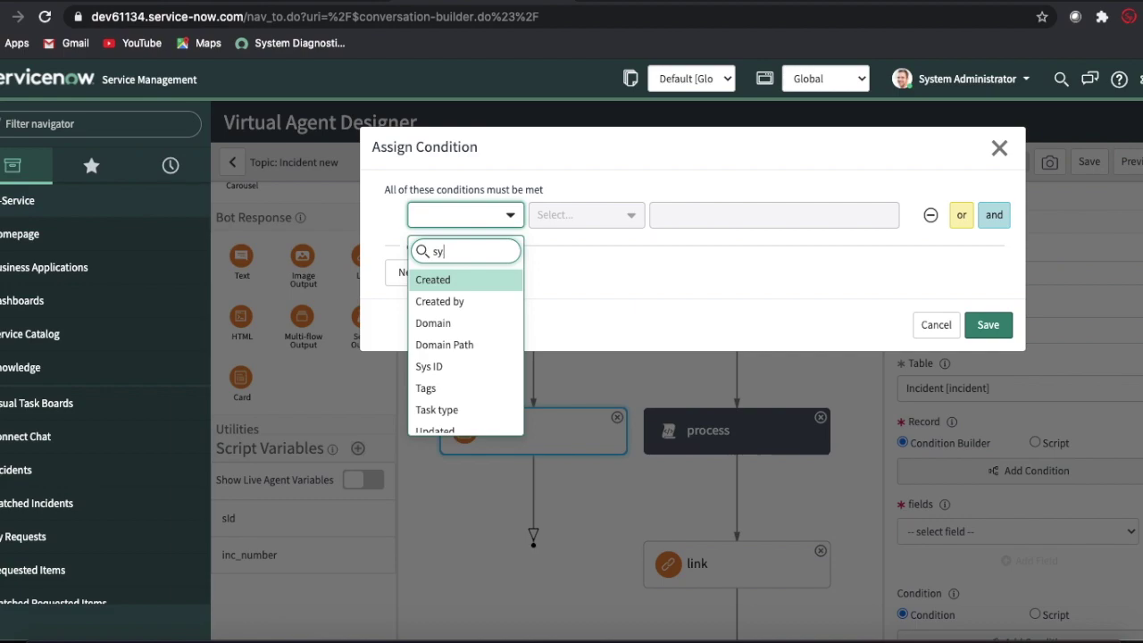
text(num)
key(Return)
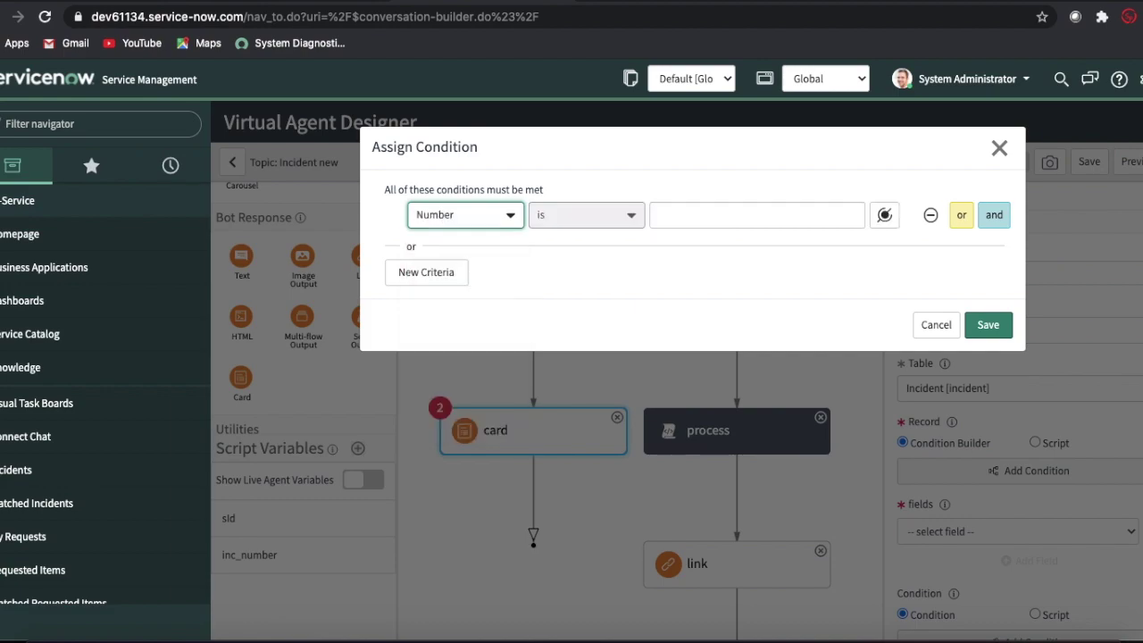
Step: Set the Number condition's operator to contains and its value to the U_search input variable, and save the condition
click(620, 221)
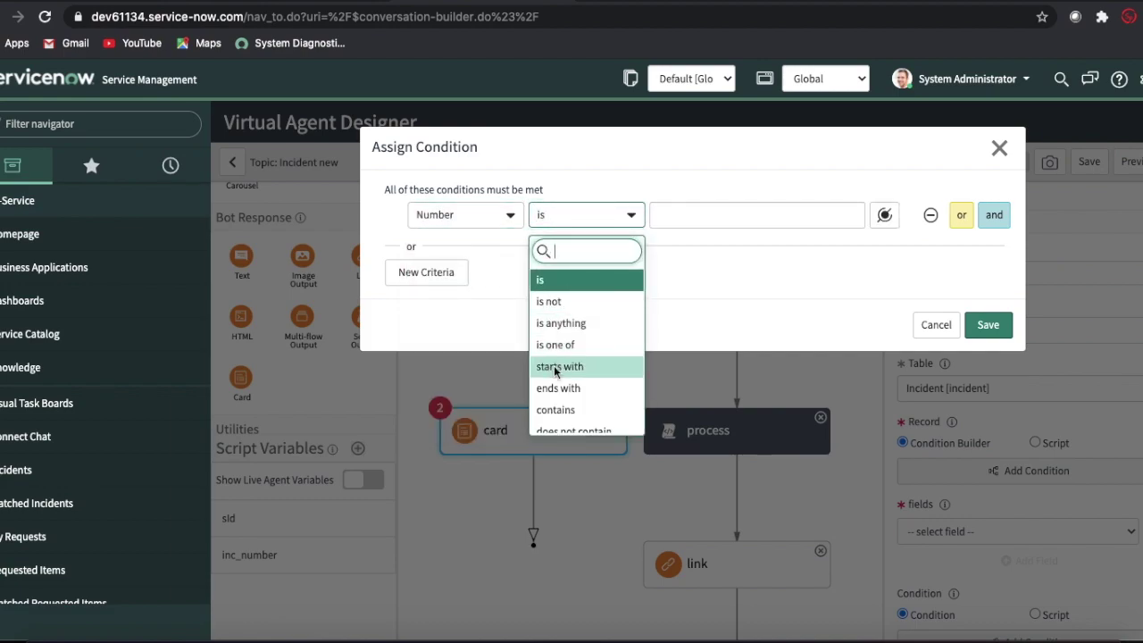
click(555, 408)
click(884, 215)
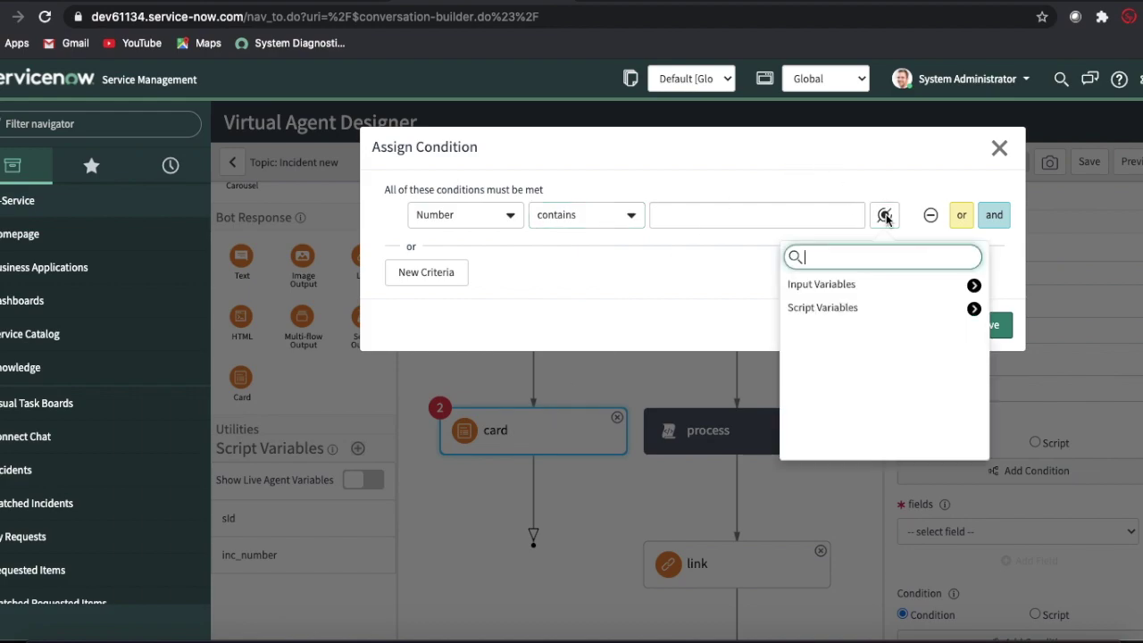
click(968, 289)
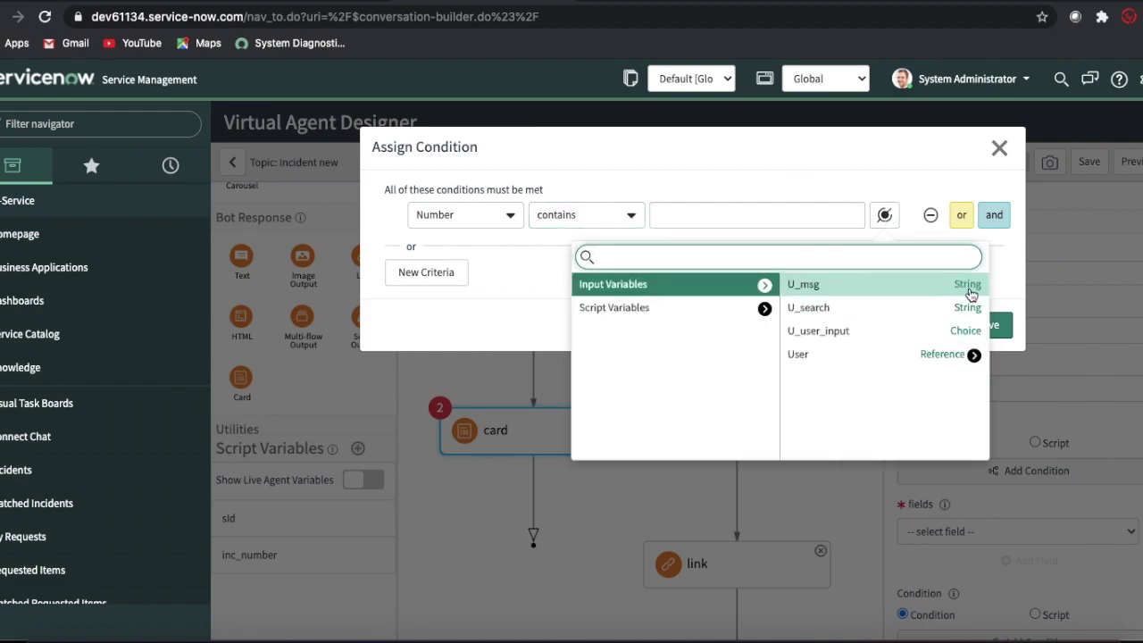
click(901, 313)
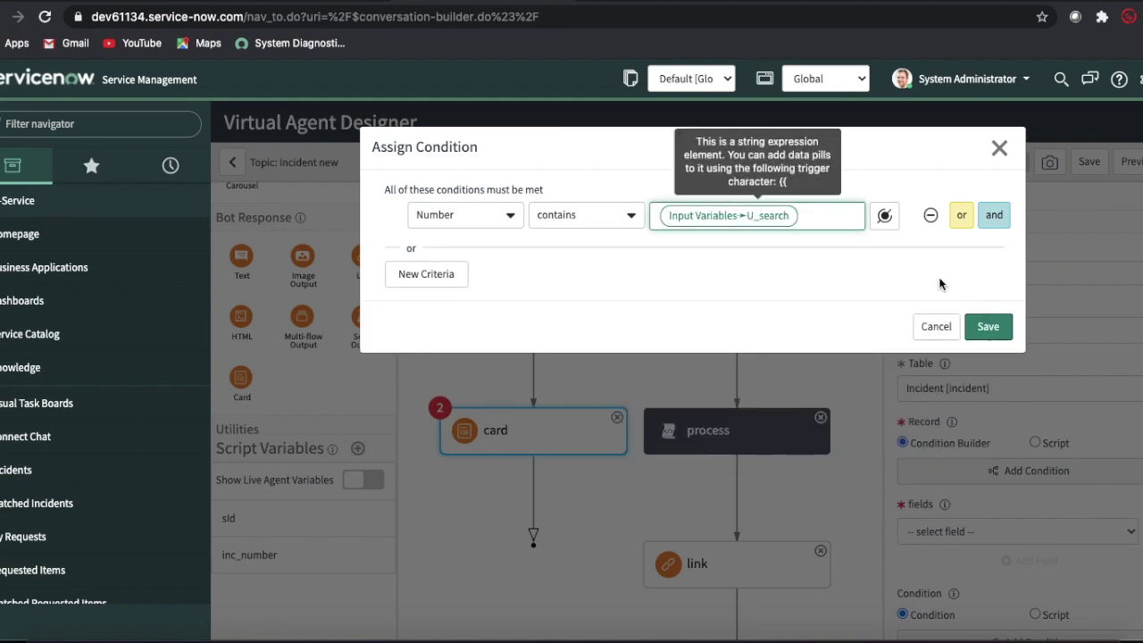
click(989, 328)
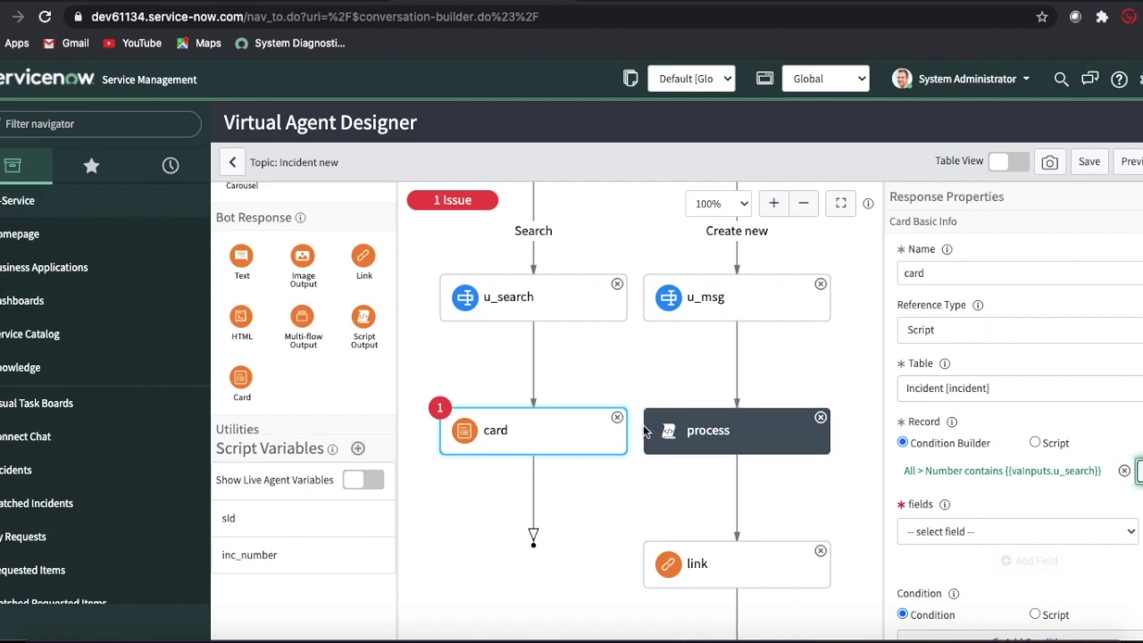
Step: Choose Number as the field the card displays
click(968, 533)
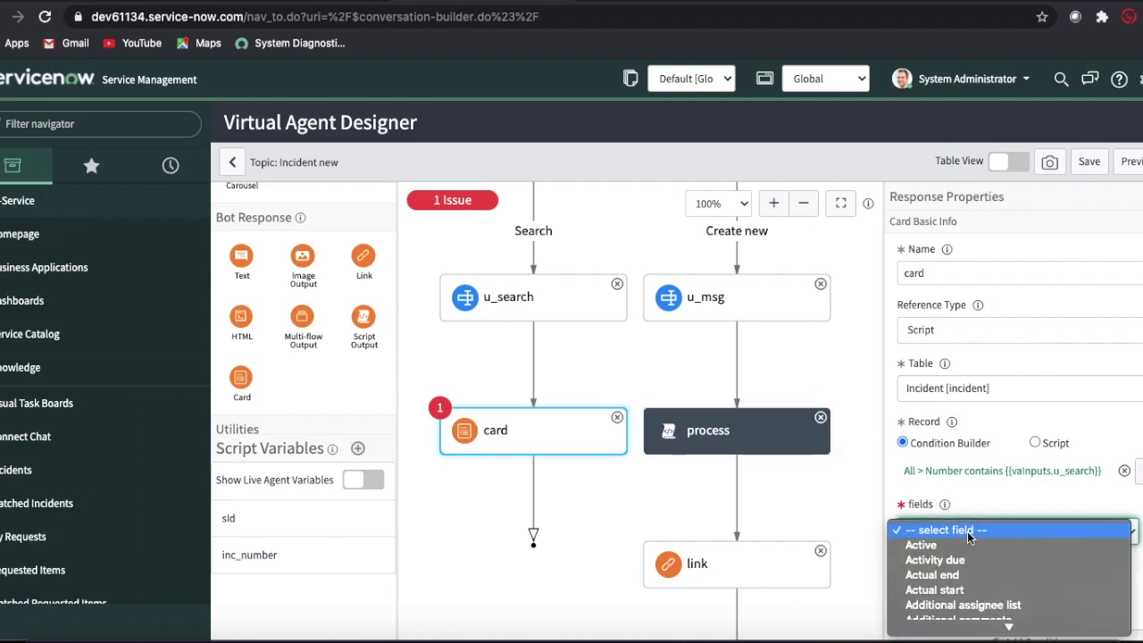
text(nu)
key(Return)
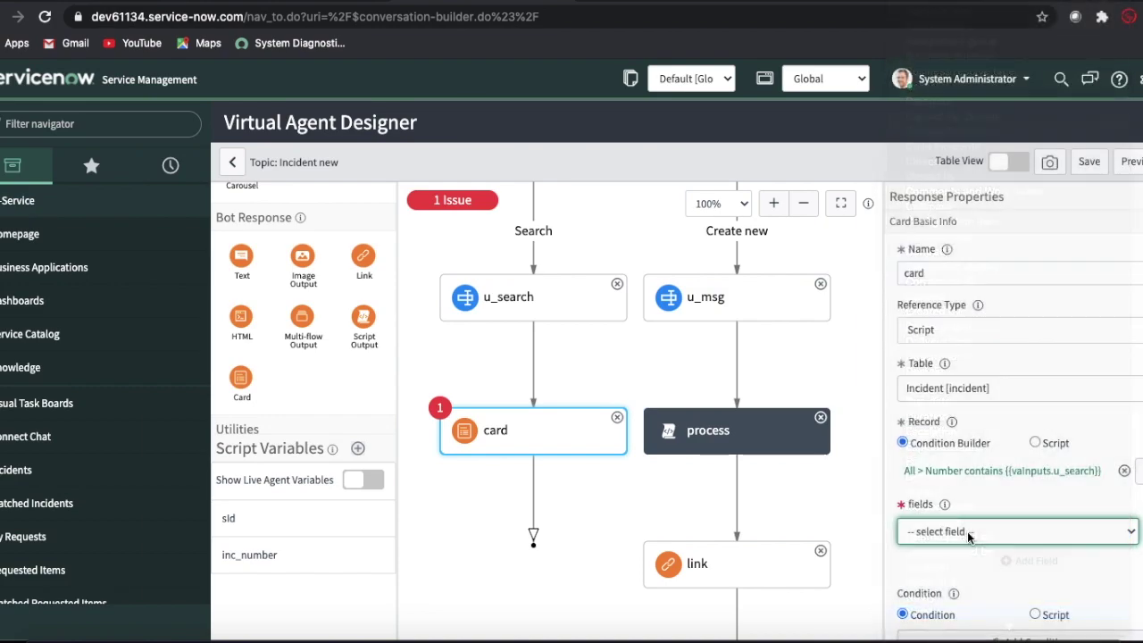
Step: Add Short description as a second field on the card and save the topic
click(1035, 560)
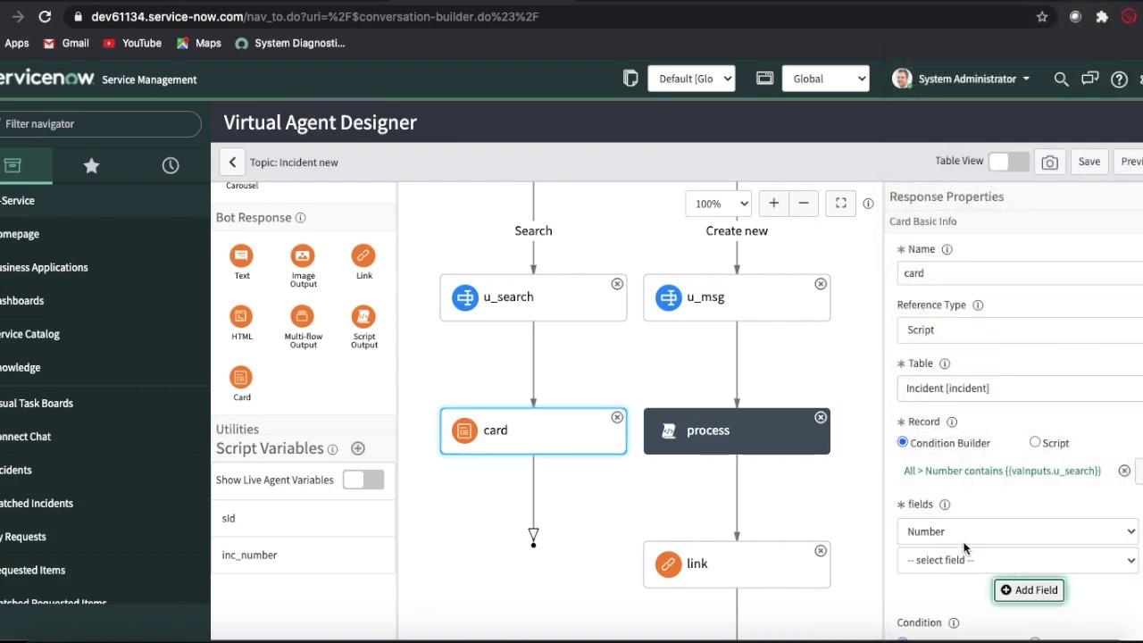
click(955, 563)
text(sh)
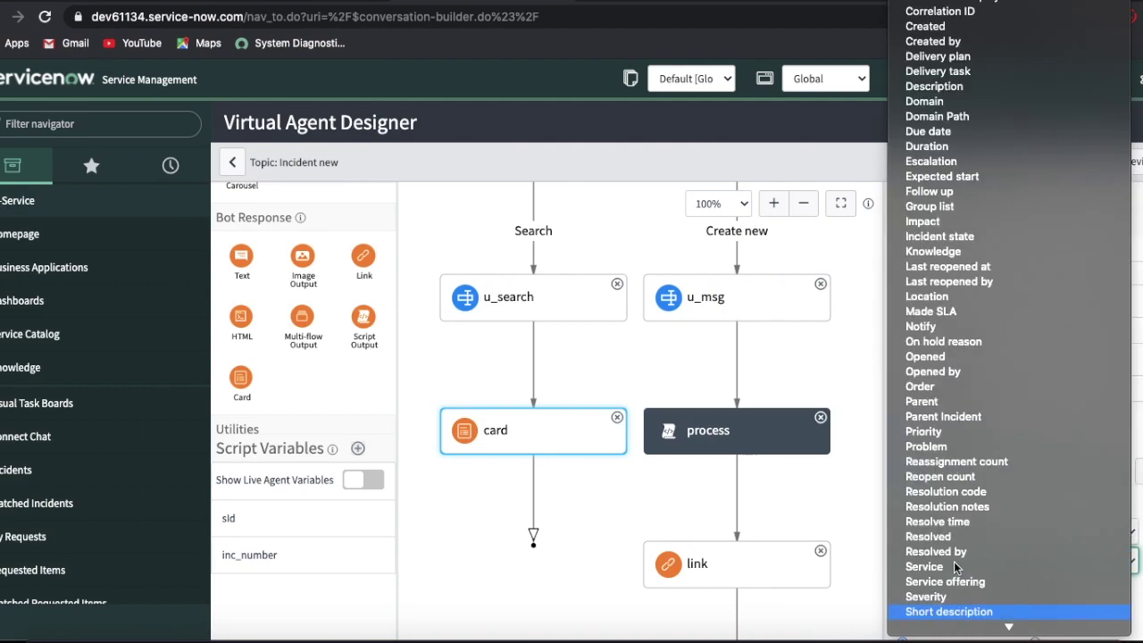
key(Return)
scroll(953, 561, down, 2)
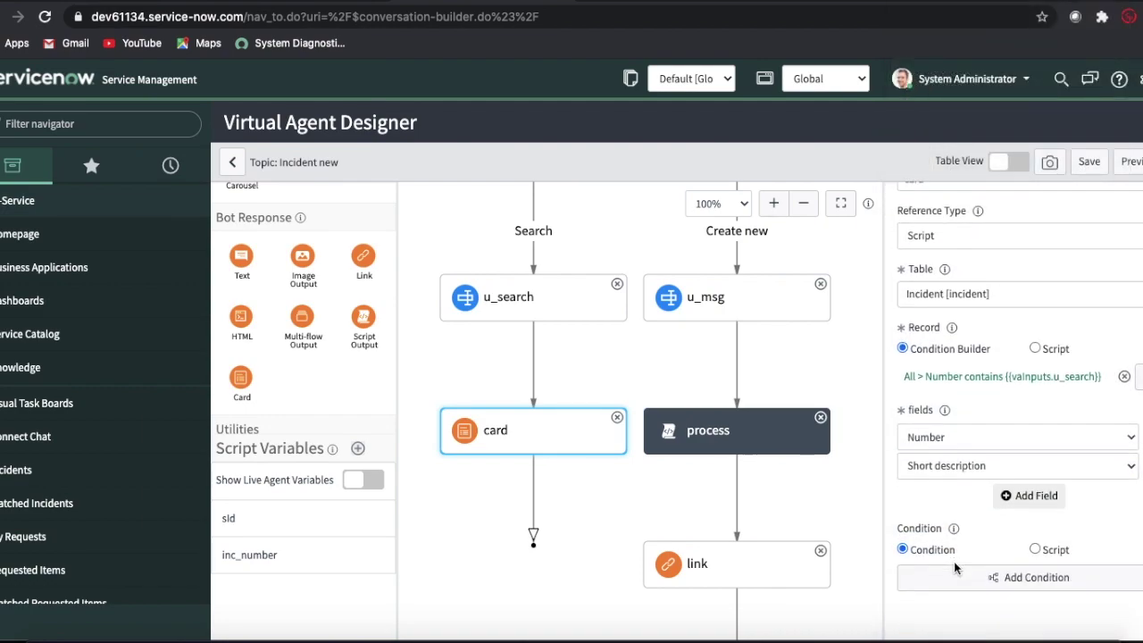
click(1085, 162)
Step: Connect the card node's open branch to the End node, then save and preview the topic
scroll(671, 393, down, 2)
drag(536, 360, 756, 505)
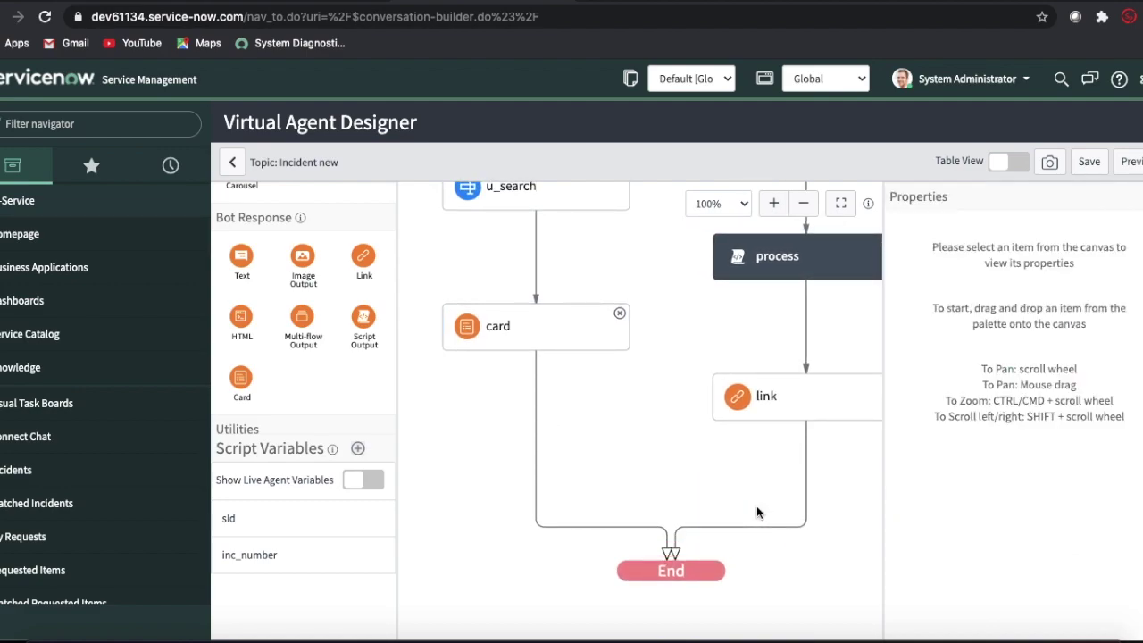
click(1090, 162)
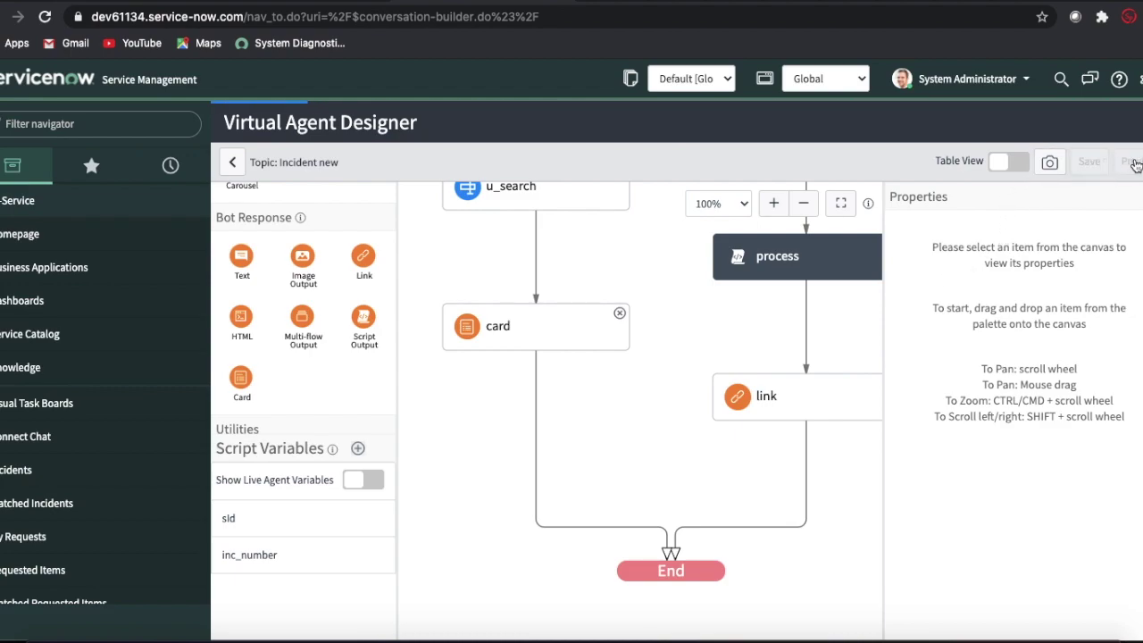
click(1131, 162)
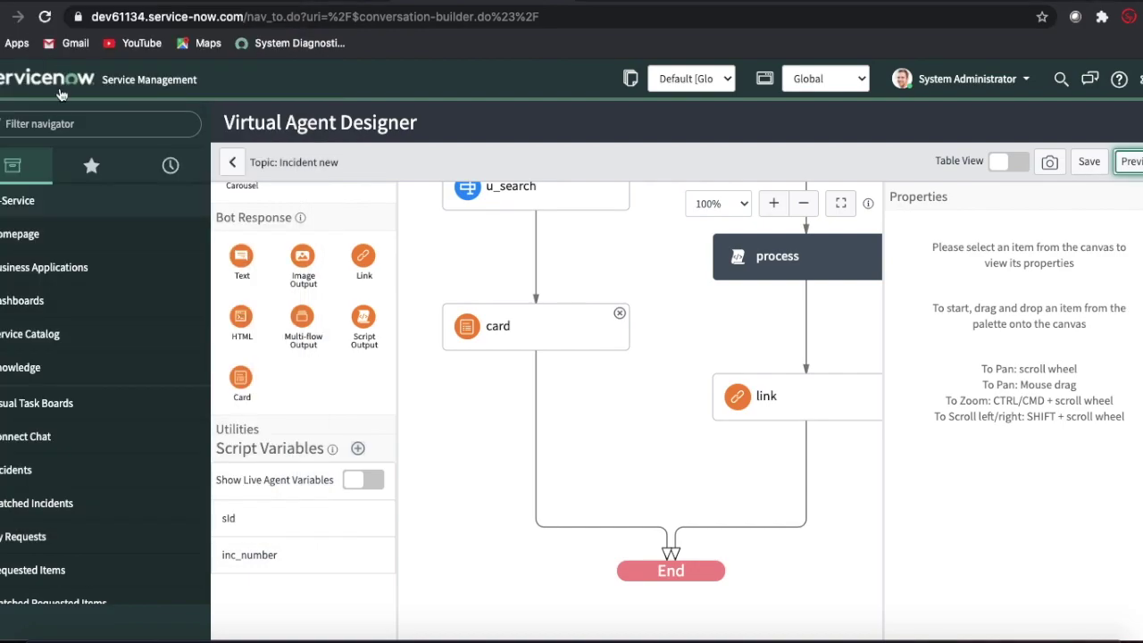
Step: Find the existing Incident topic in the Virtual Agent Designer topic list, open it and publish it
click(60, 125)
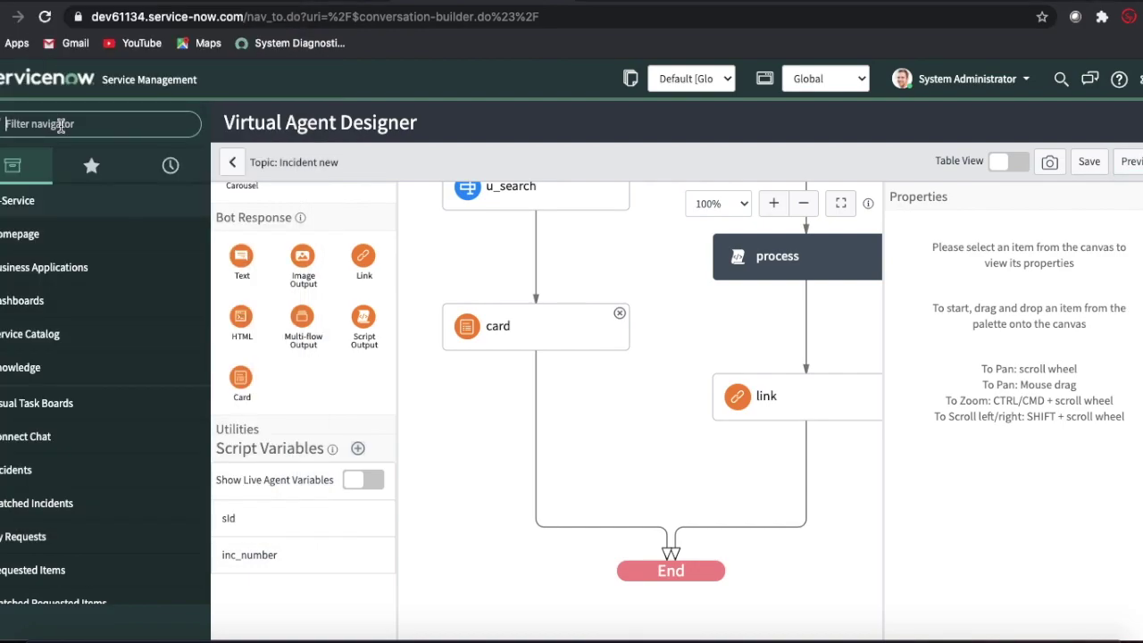
text(virtual ag)
click(22, 268)
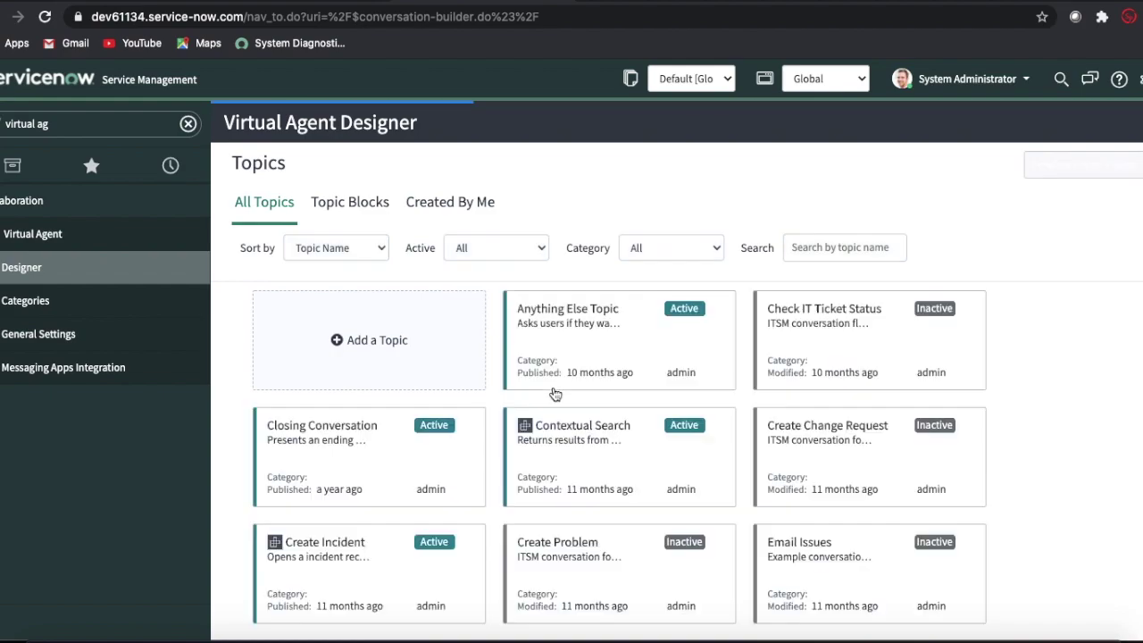
scroll(554, 394, down, 3)
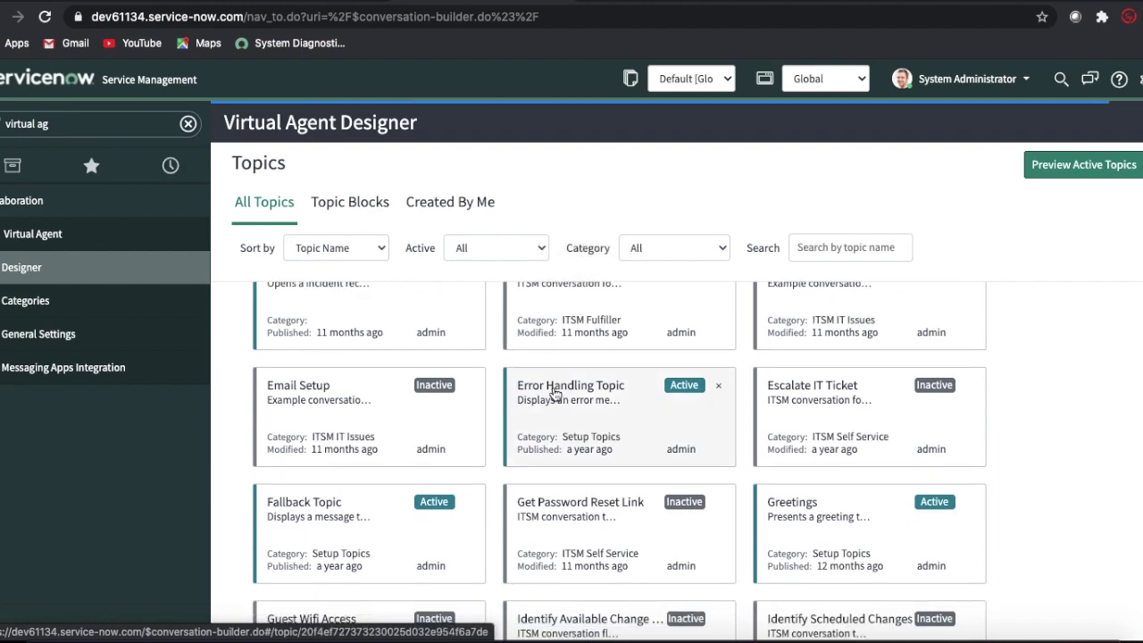
scroll(555, 394, down, 2)
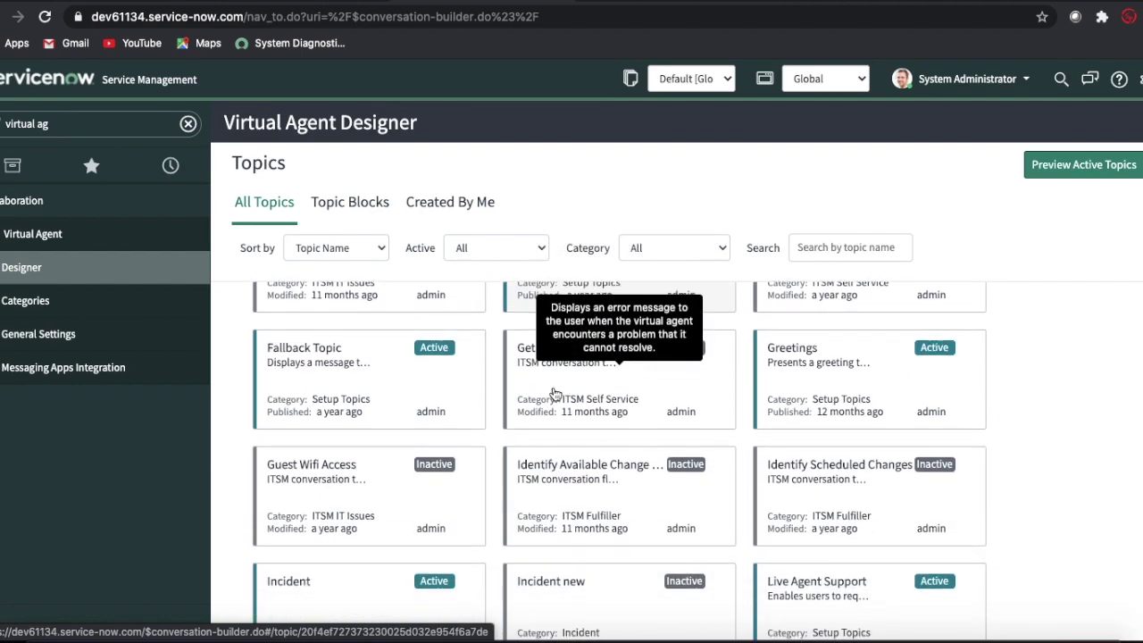
click(347, 607)
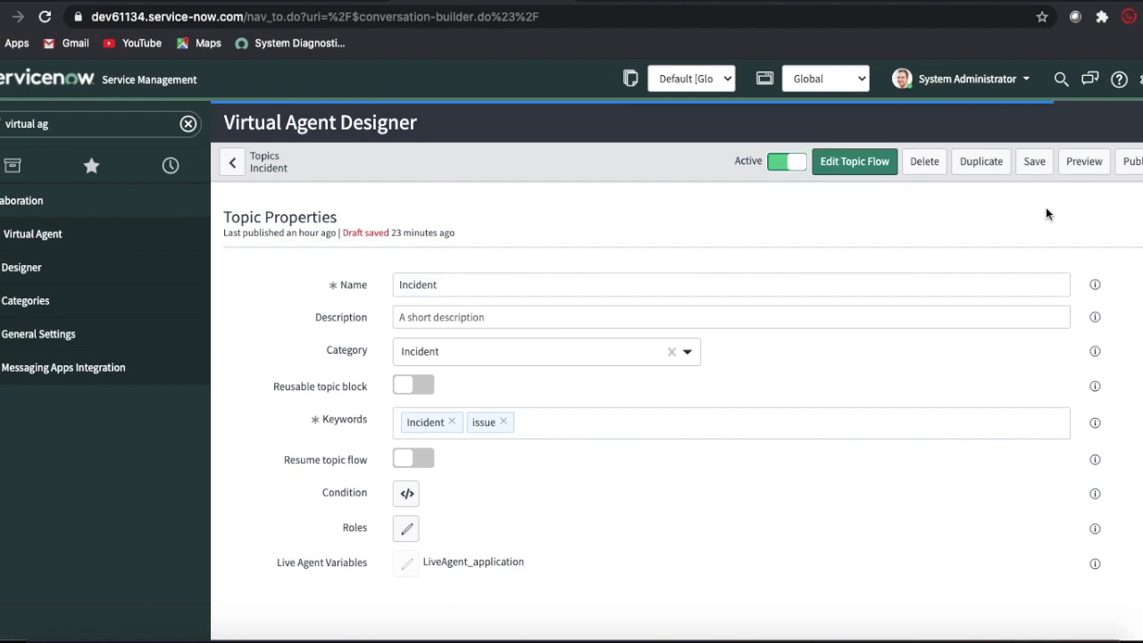
click(1132, 165)
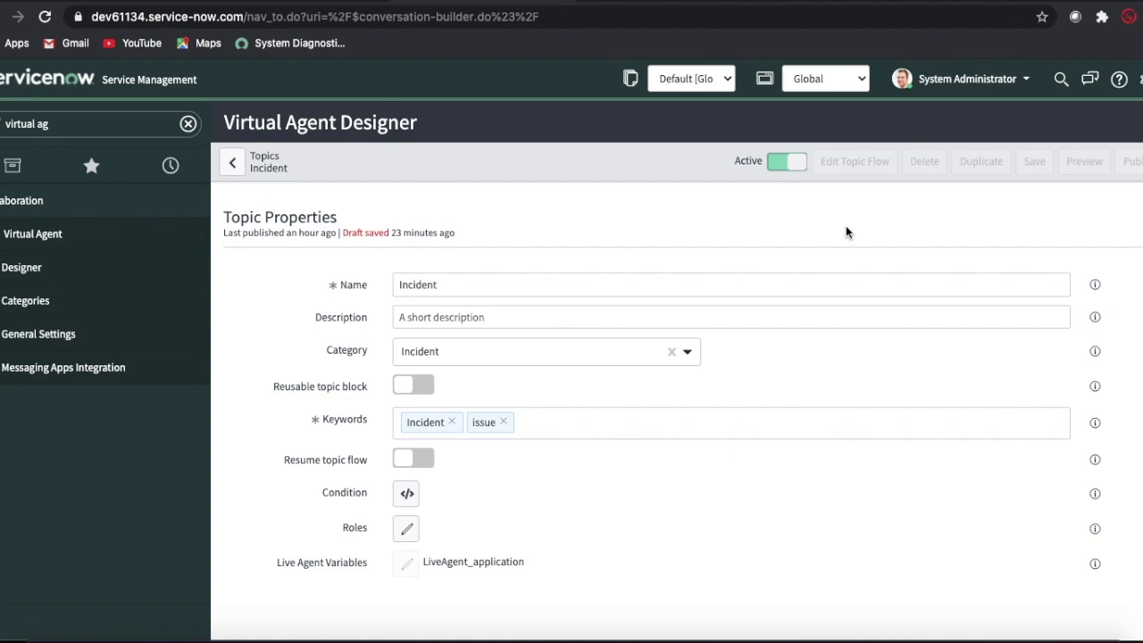
Step: Switch to the Service Portal, close the Contact Support overlay, reload the page and open the virtual agent chat
click(806, 4)
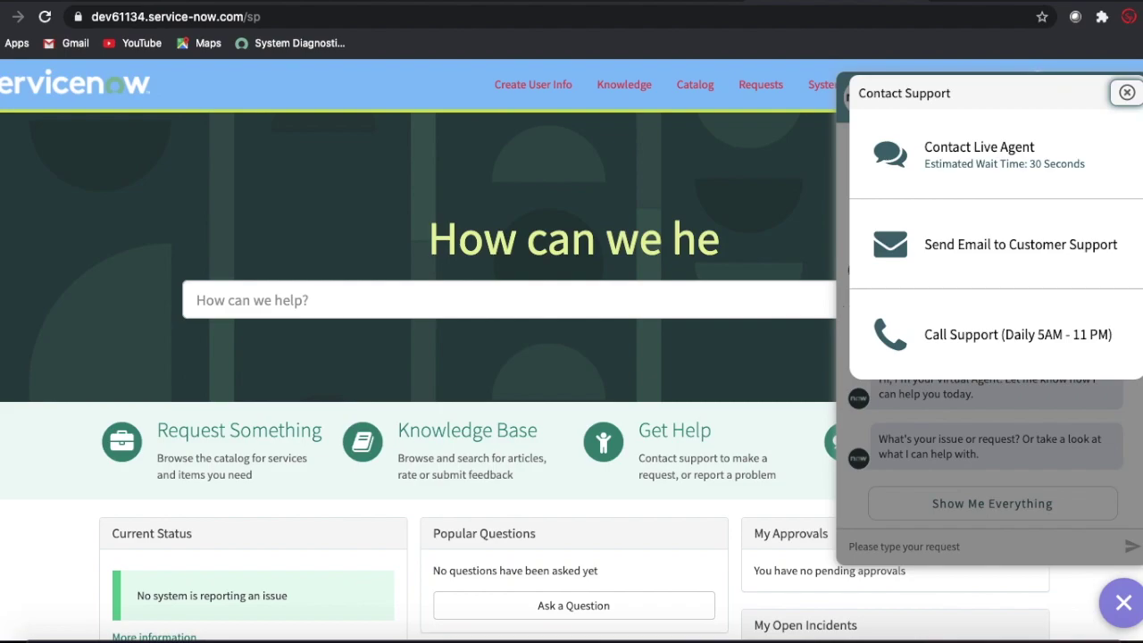
click(1125, 93)
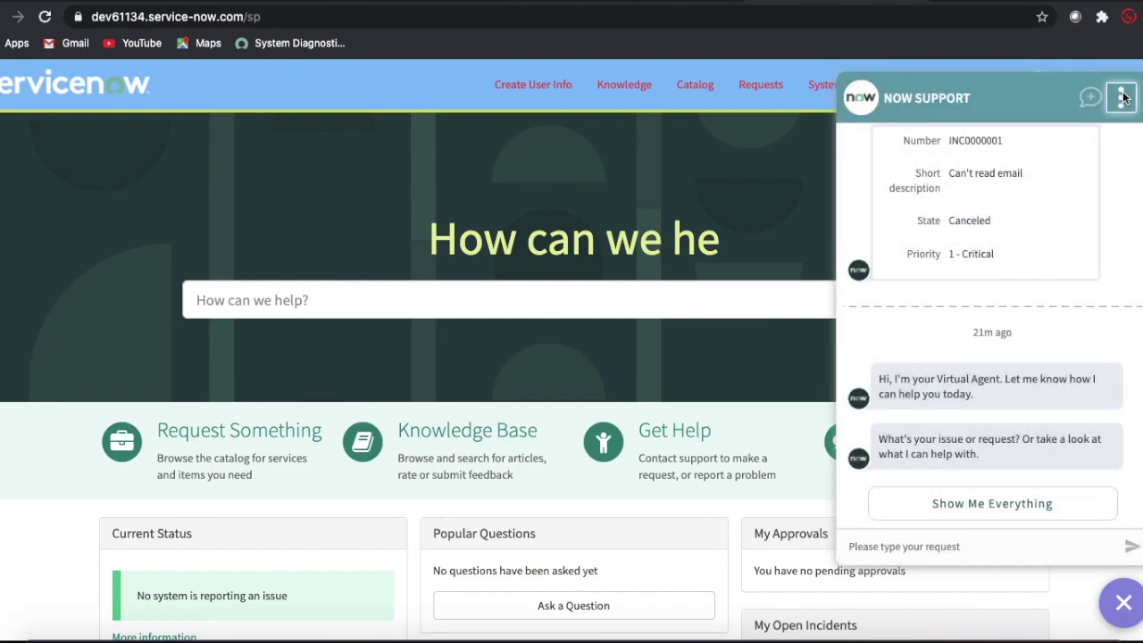
click(42, 17)
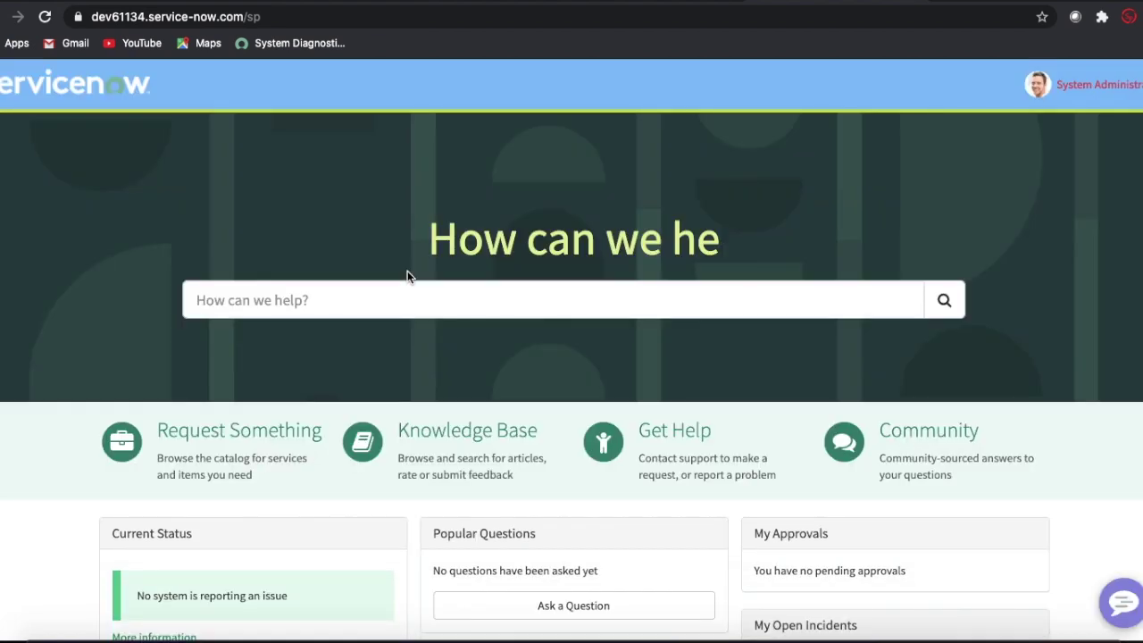
click(1122, 601)
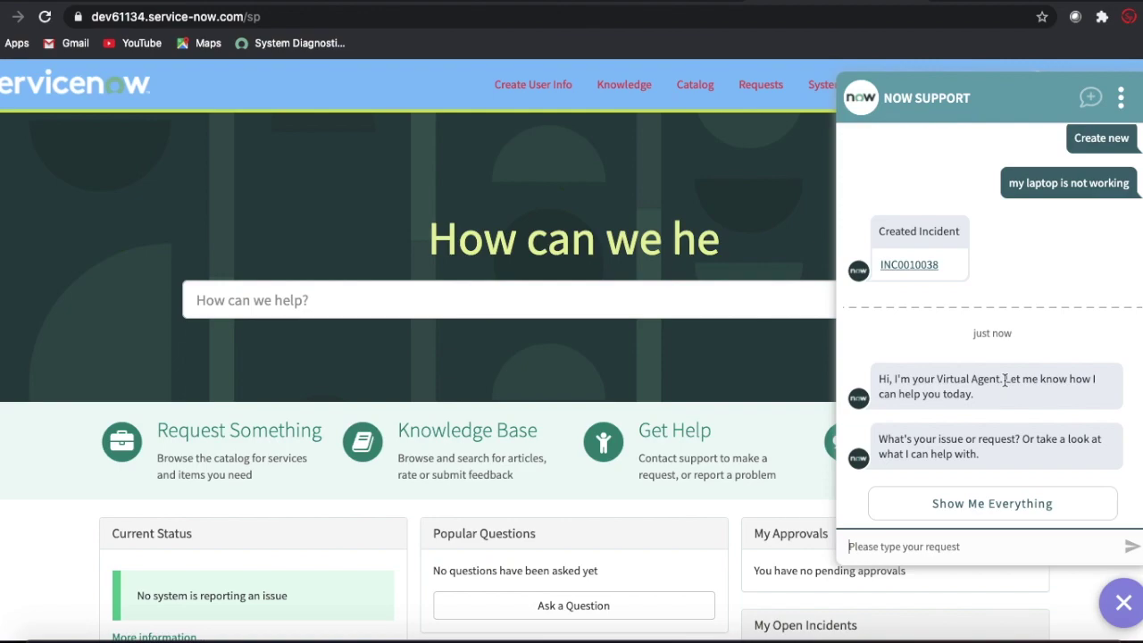
Step: Send "I am facting an issue" to the virtual agent and answer with "I want something else"
text(I am facting )
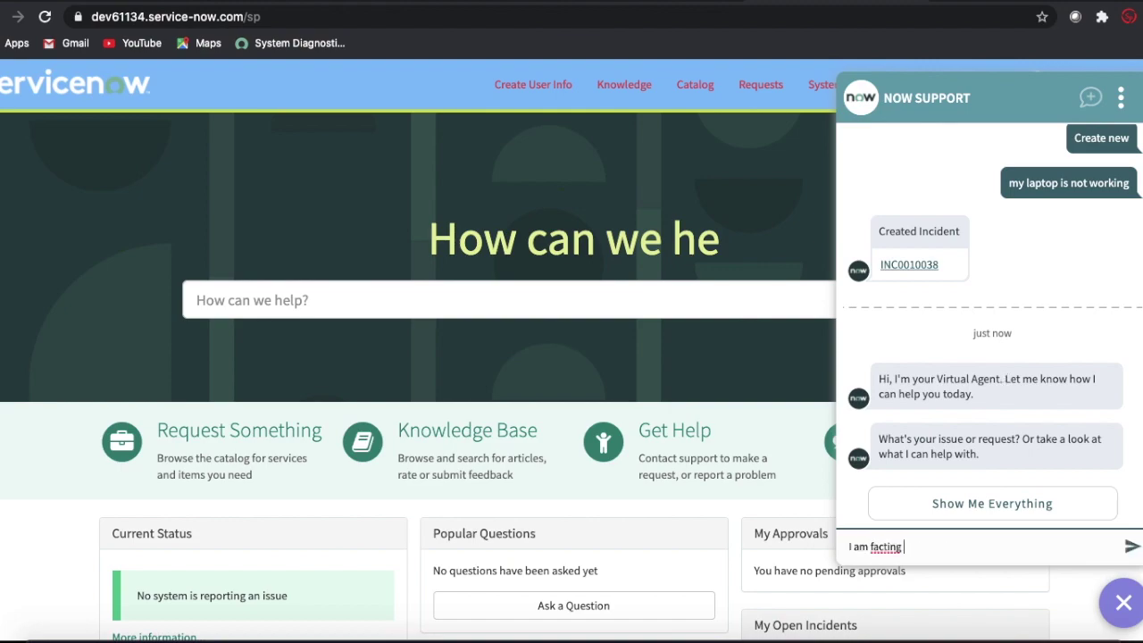
text(an issue)
key(Return)
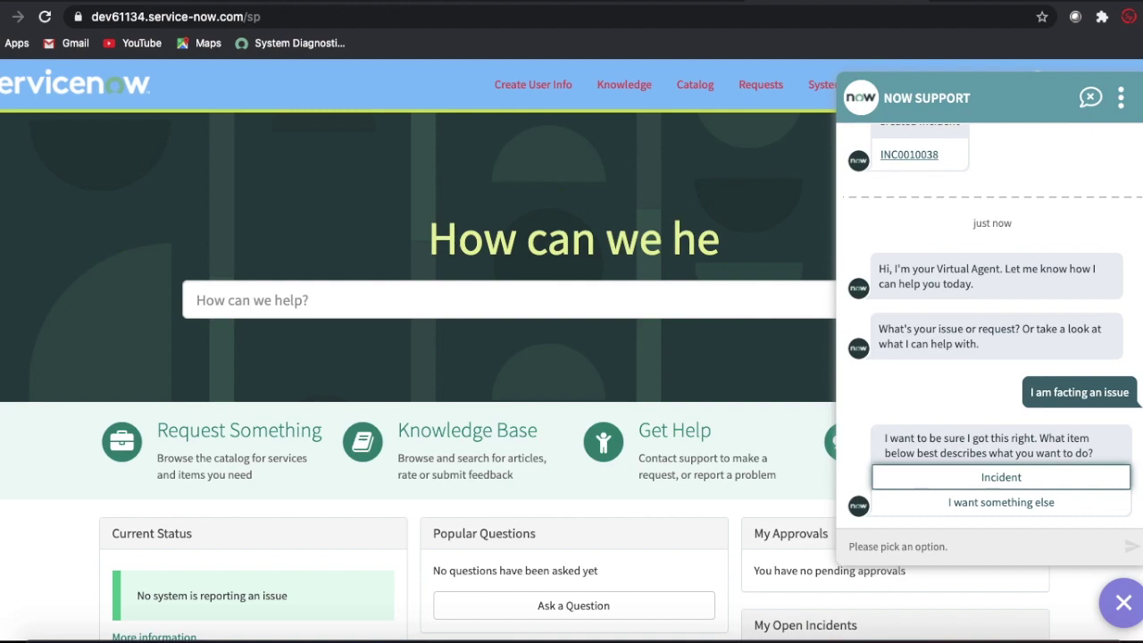
click(998, 514)
click(996, 509)
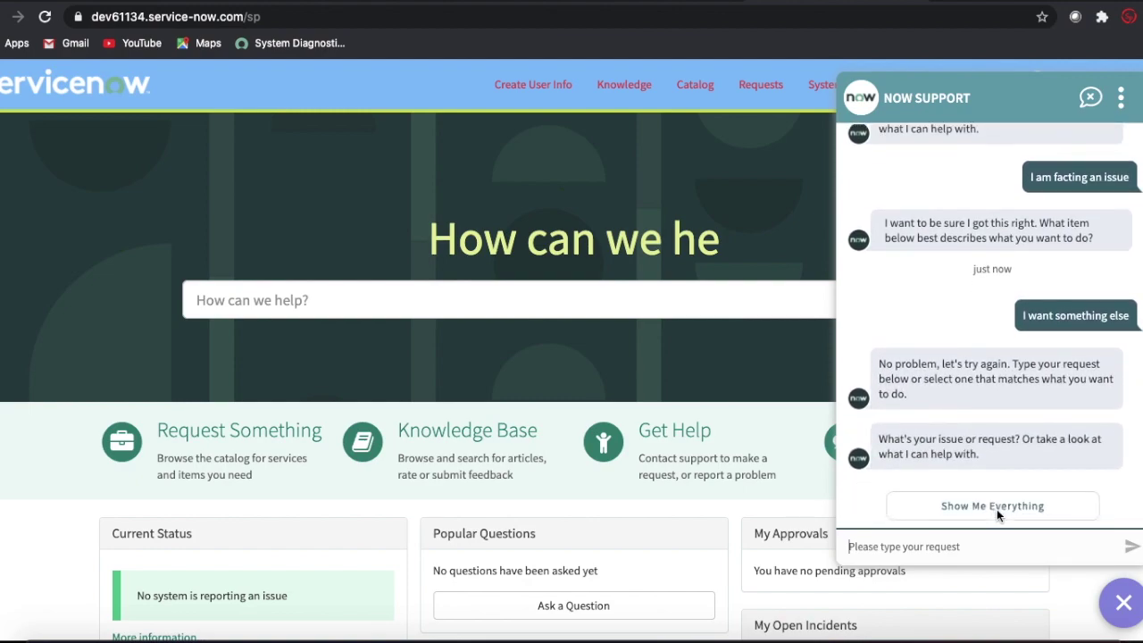
Step: Show all available chat topics, select Incident and choose the Search Incident option
click(997, 512)
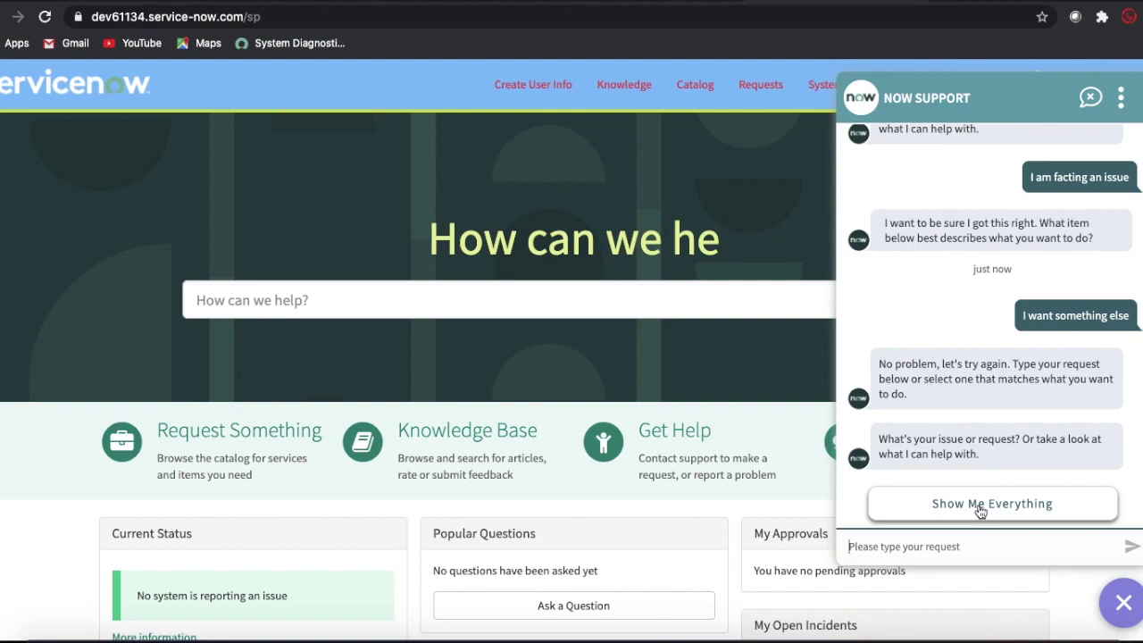
click(895, 183)
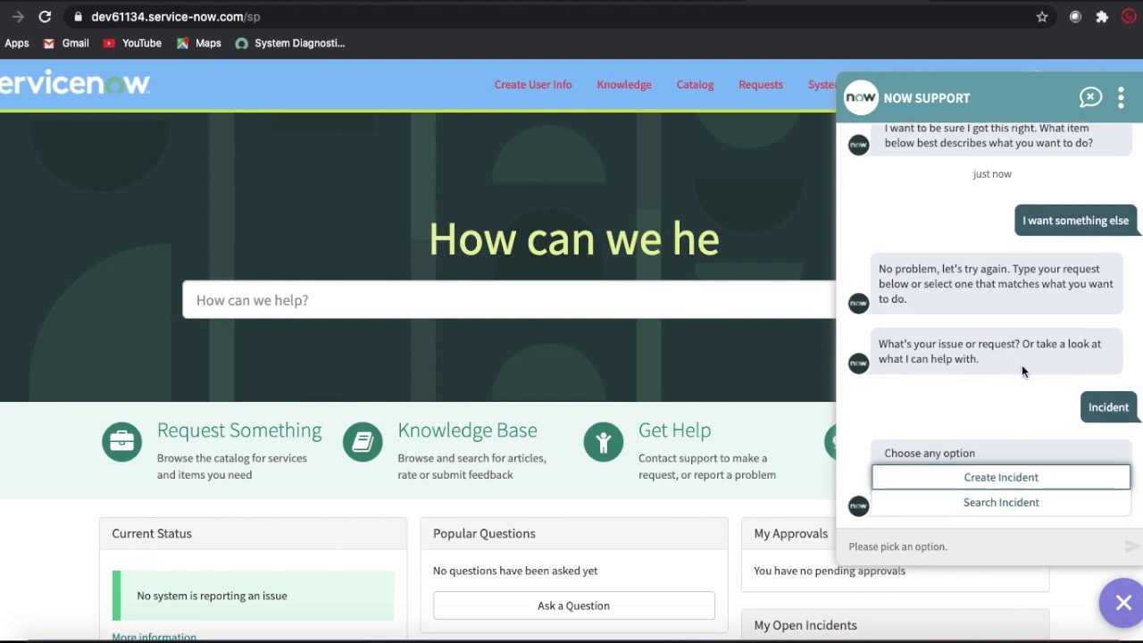
click(978, 504)
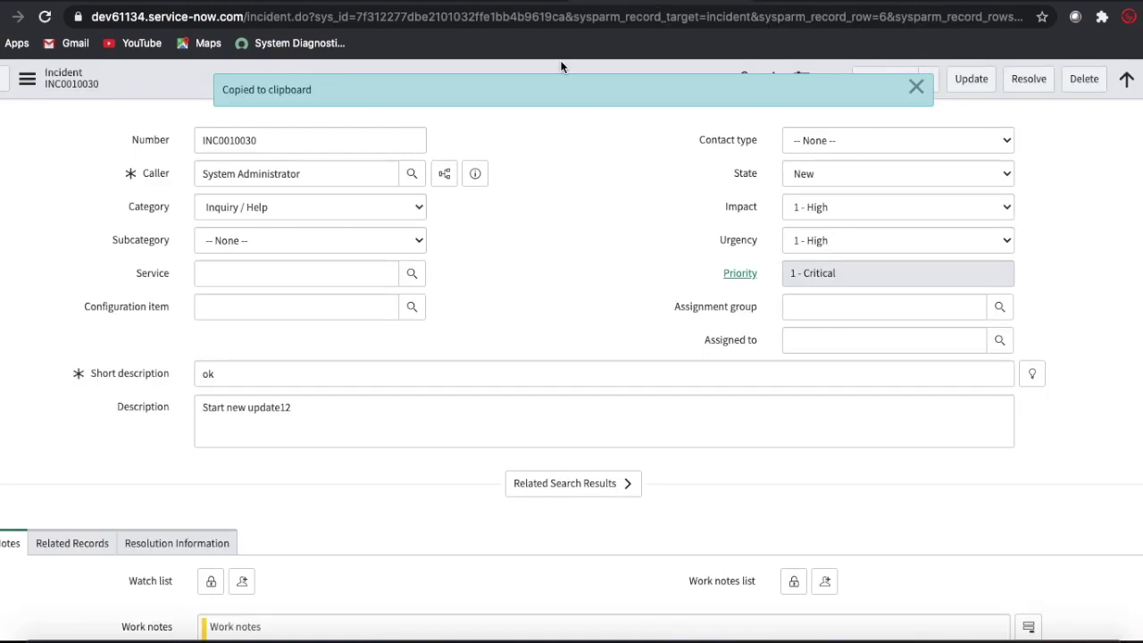
Step: Copy the number INC0010030 from the incident record and send it as the chat's incident number
drag(319, 143, 172, 148)
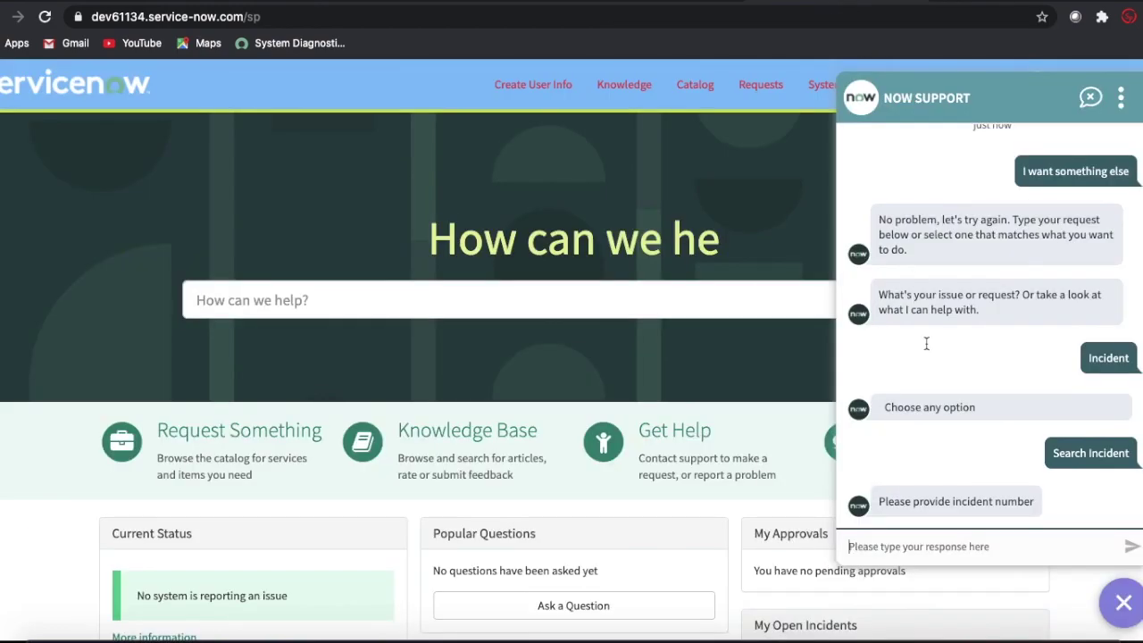
text(INC0010030)
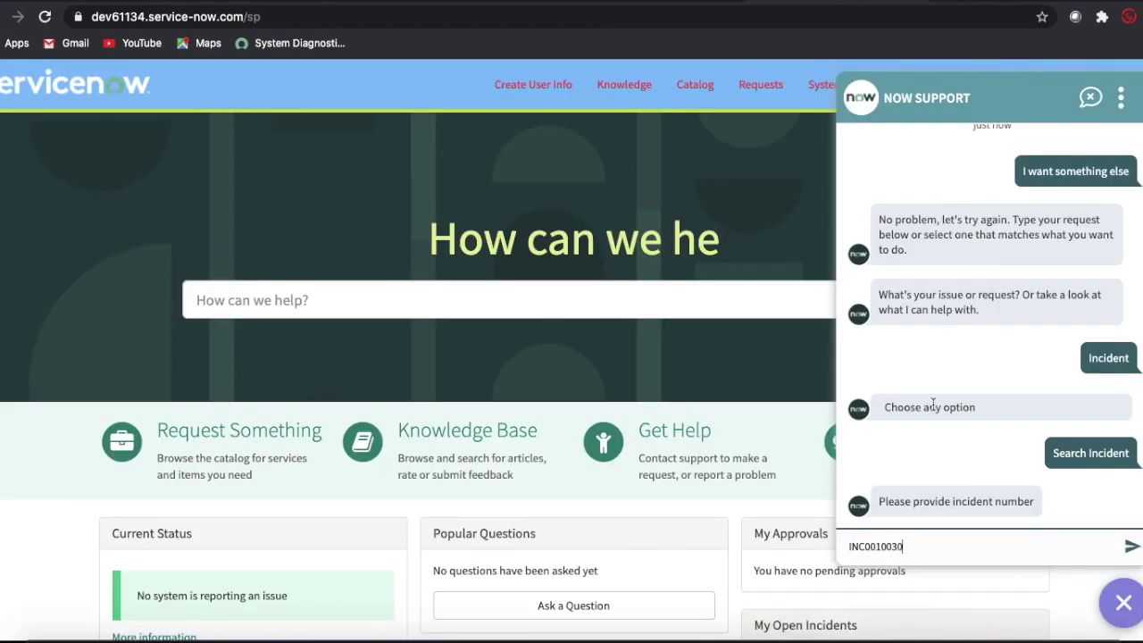
click(1126, 546)
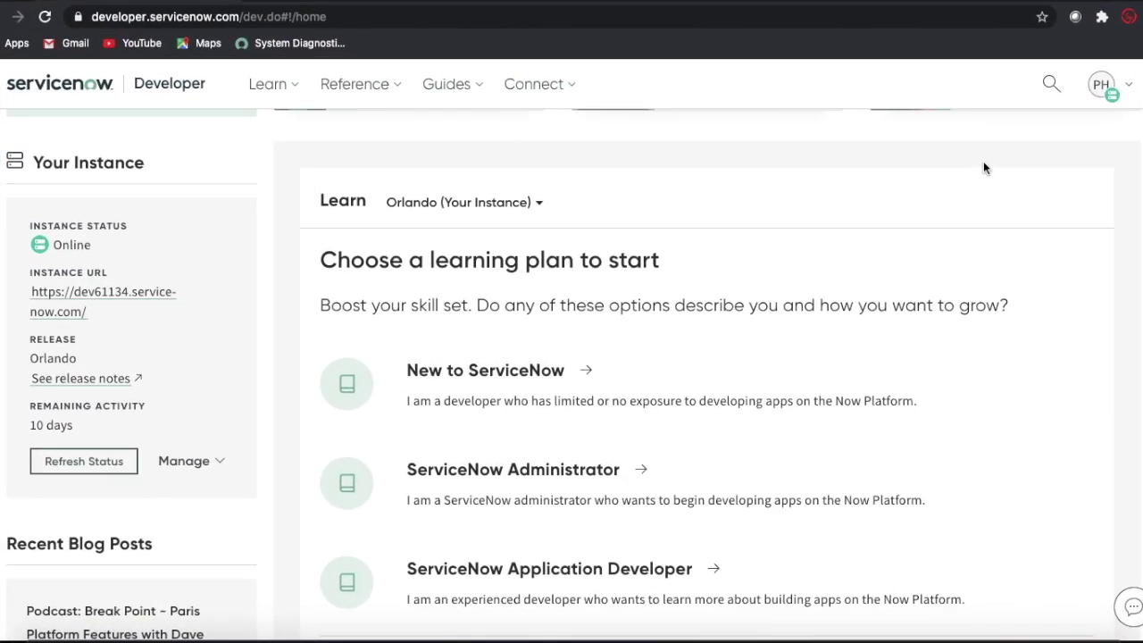
Step: On the ServiceNow Developer site, search the instance's plugins for "virtual", activate ITSM Virtual Agent Conversations and close the dialog
click(489, 3)
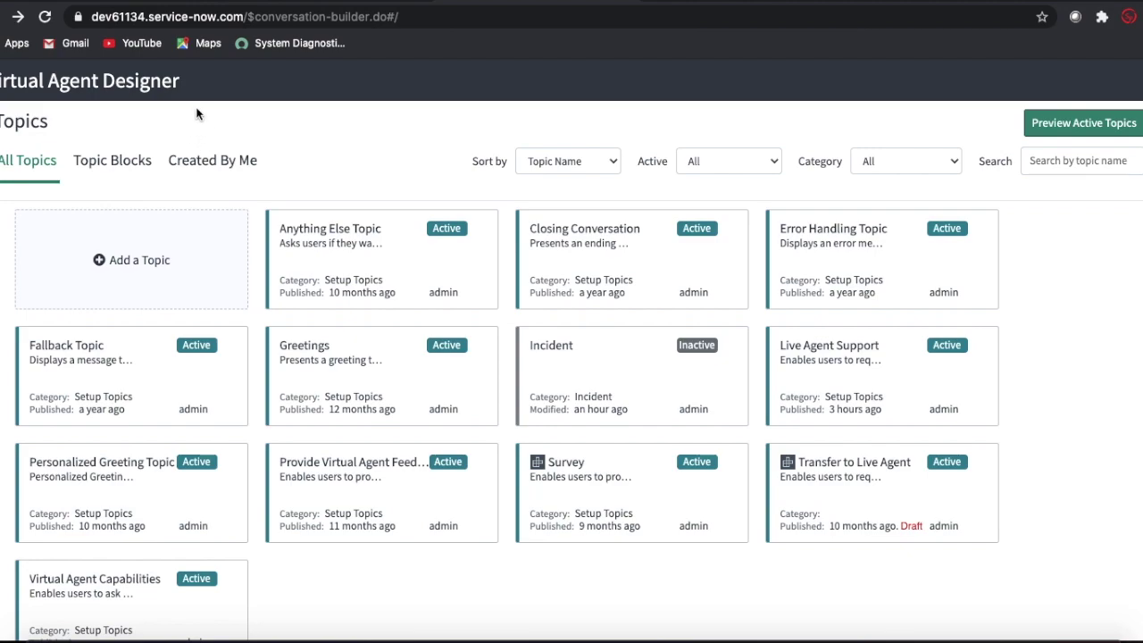
click(164, 2)
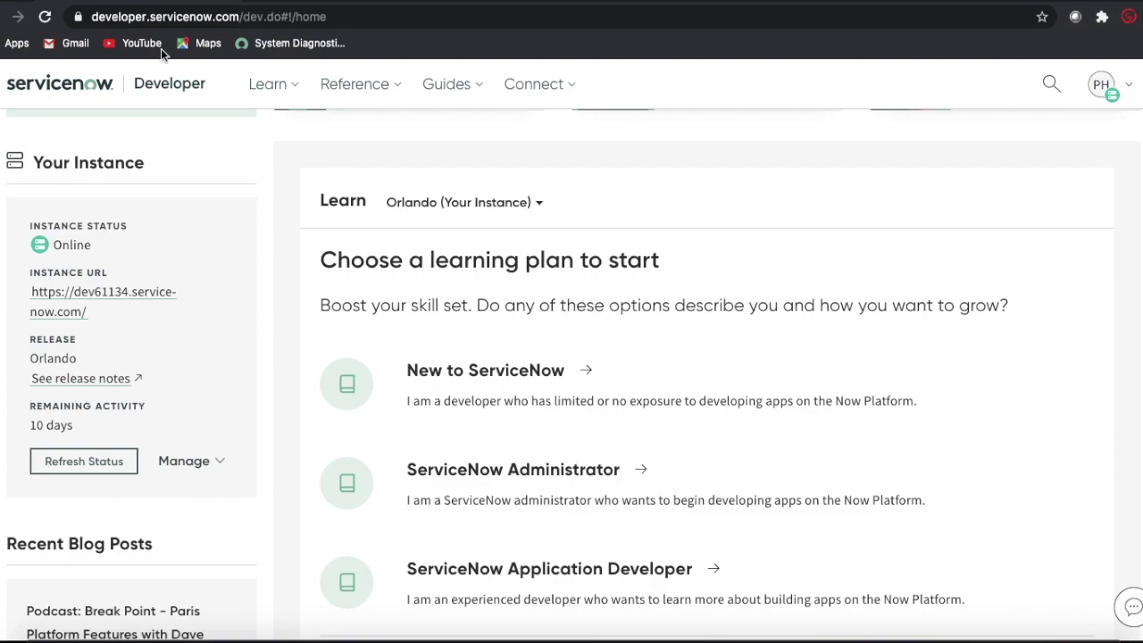
click(218, 464)
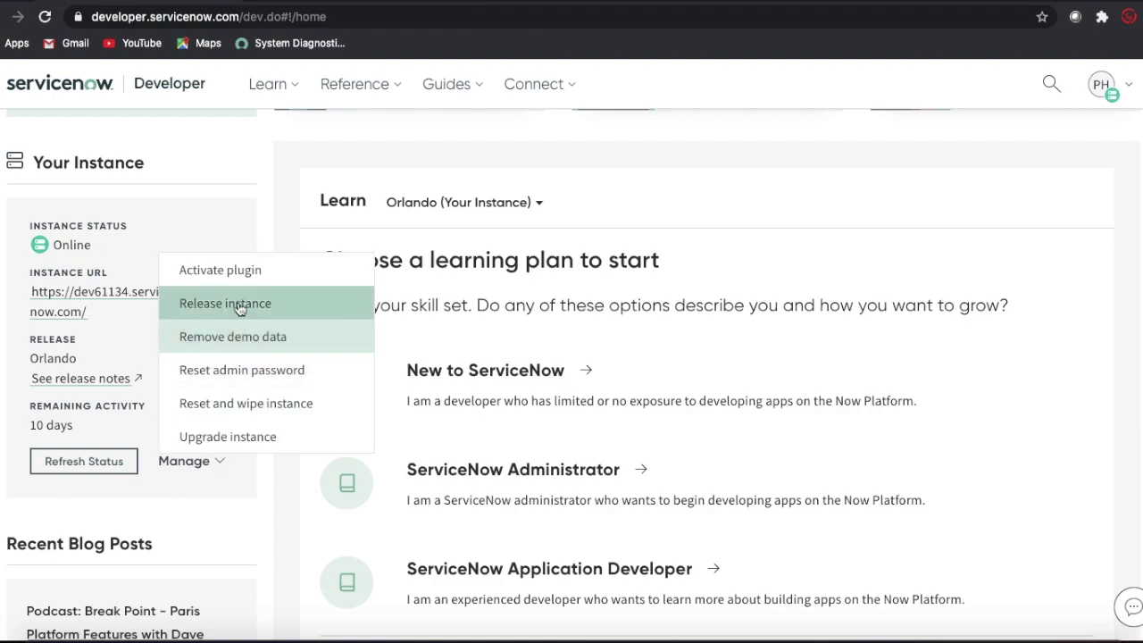
click(236, 274)
click(938, 211)
text(virtual)
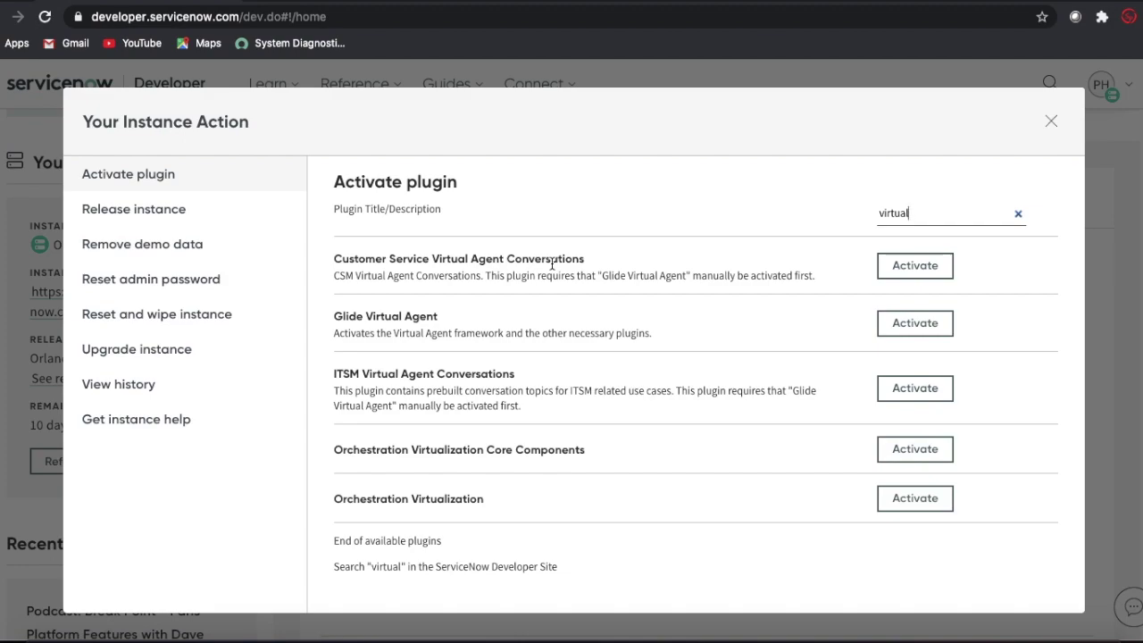
click(901, 393)
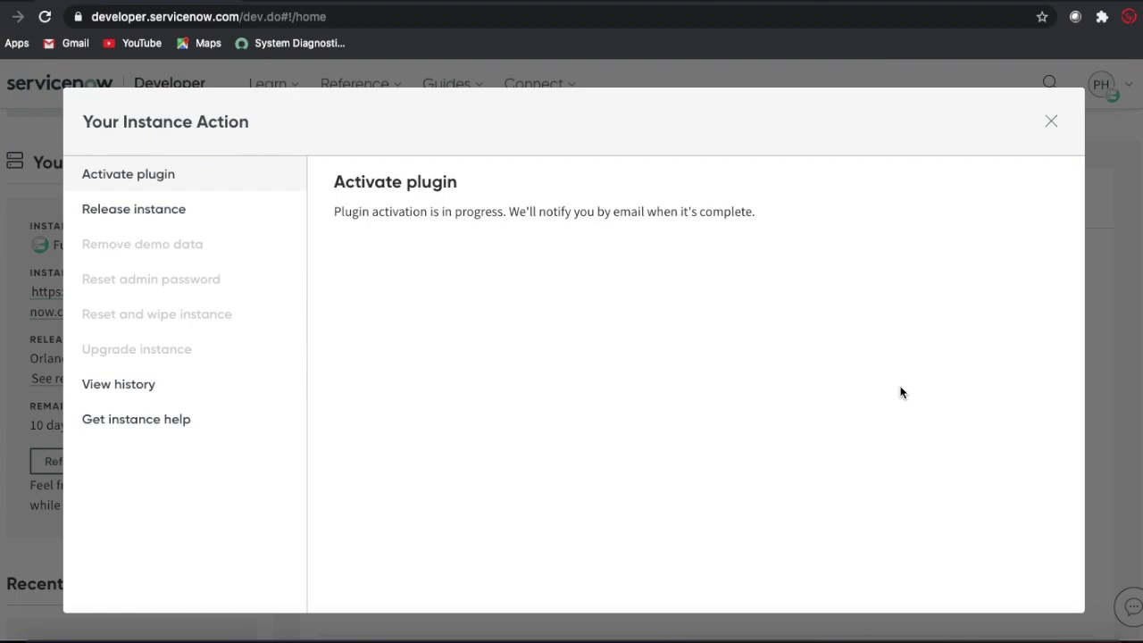
click(1051, 122)
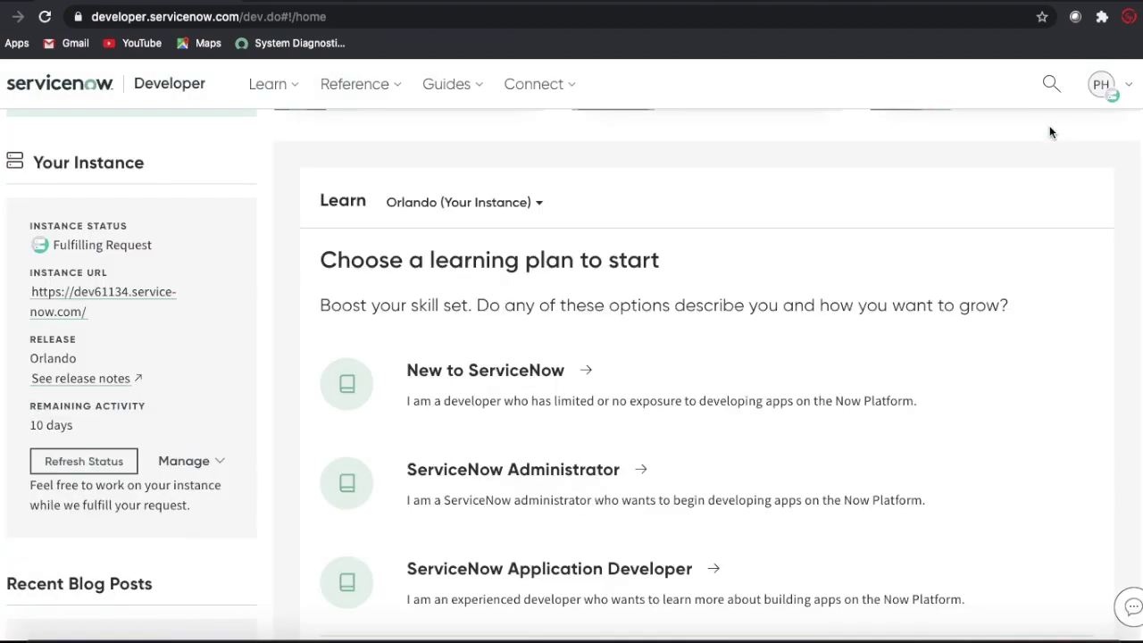
Step: Switch back to the Virtual Agent Designer and reload its topic list
click(525, 4)
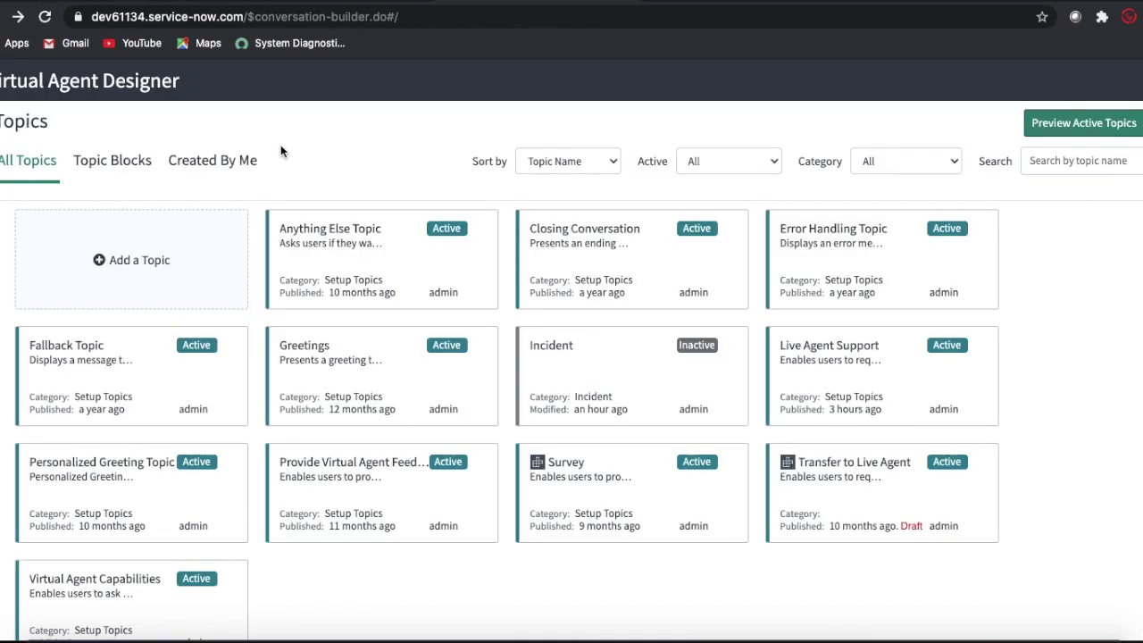
click(46, 17)
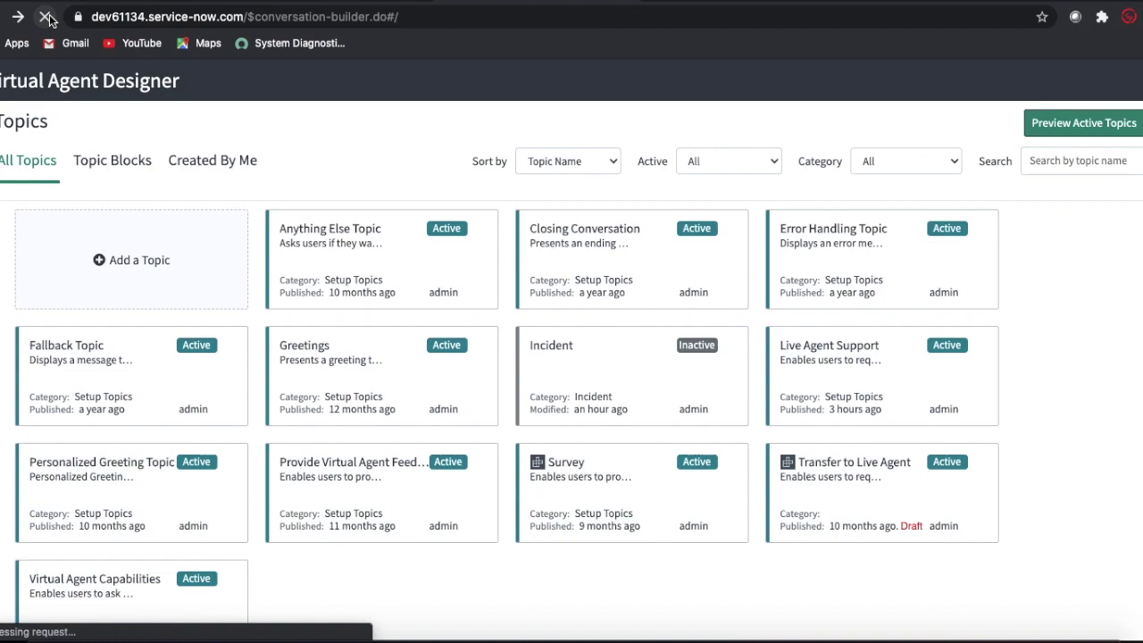